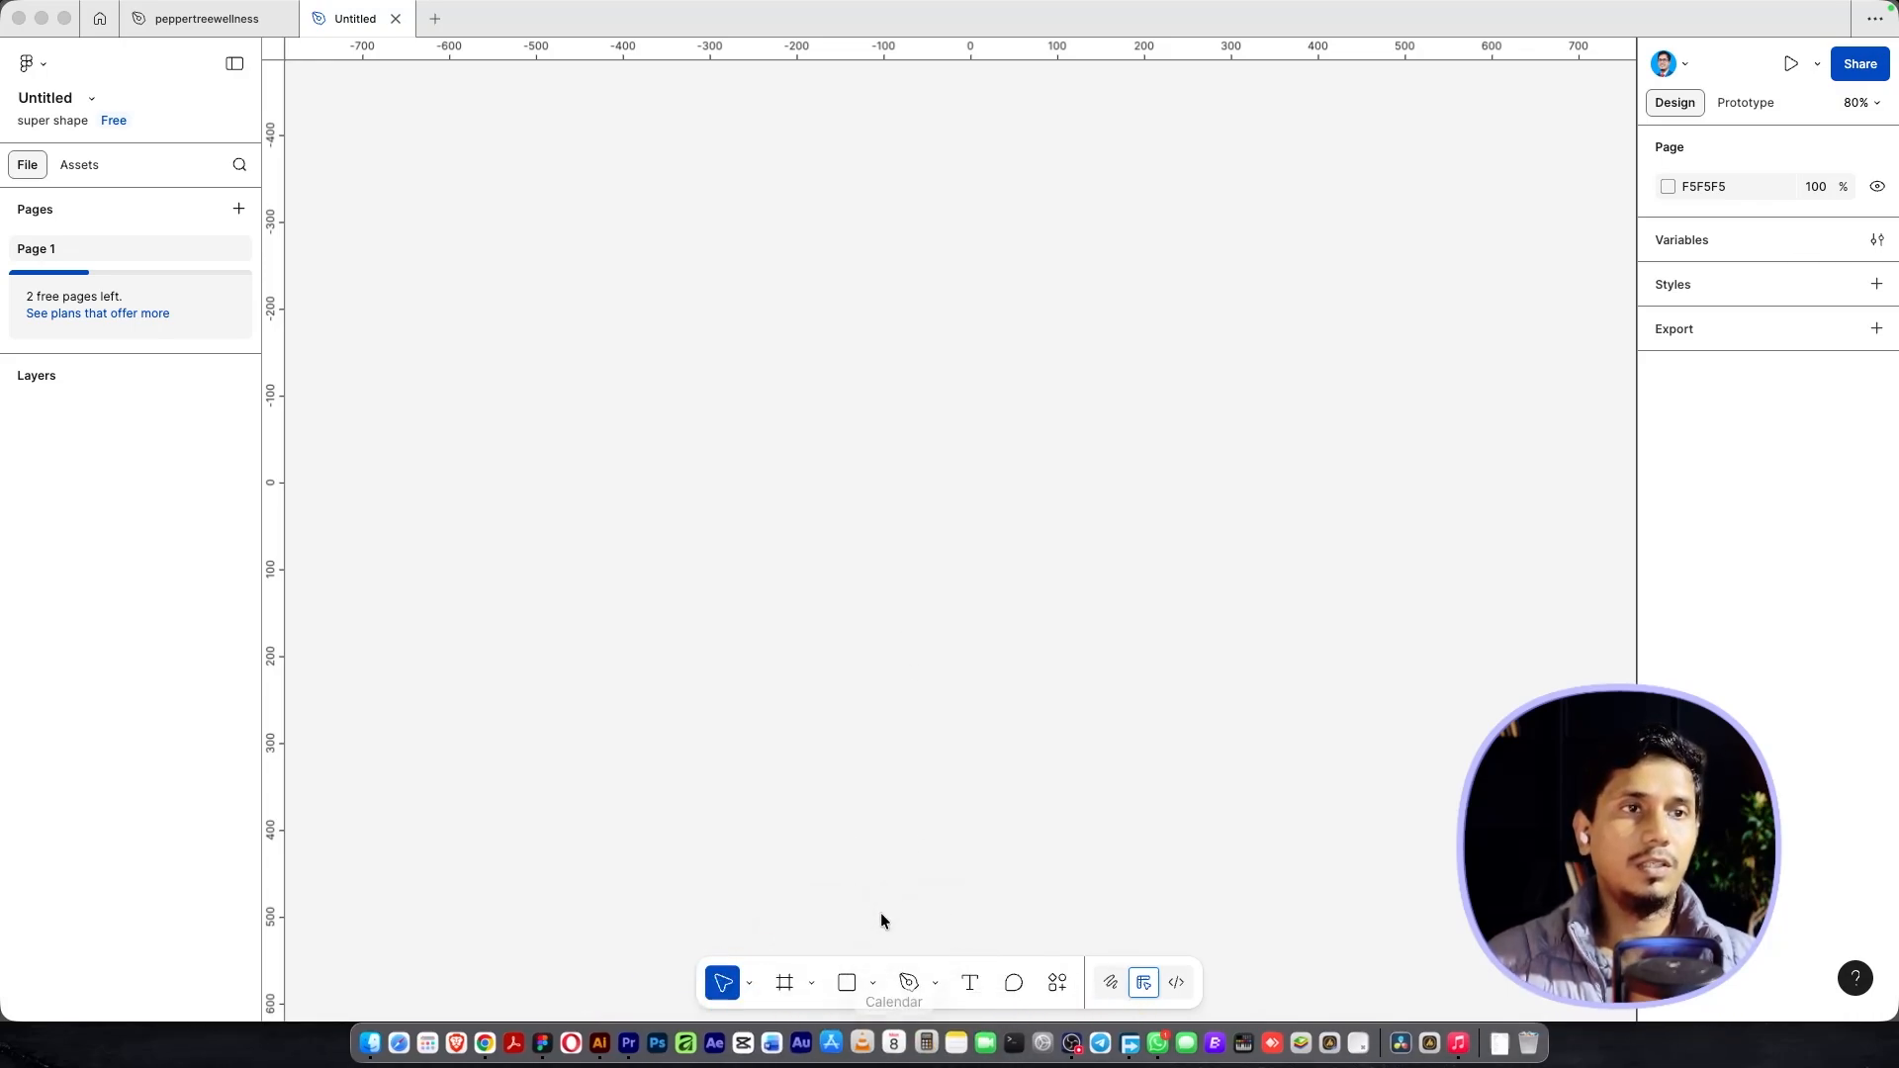
Step: Draw a circle about 451 × 451 with the Ellipse tool and move it toward the canvas's left side
left_click(873, 982)
left_click(873, 985)
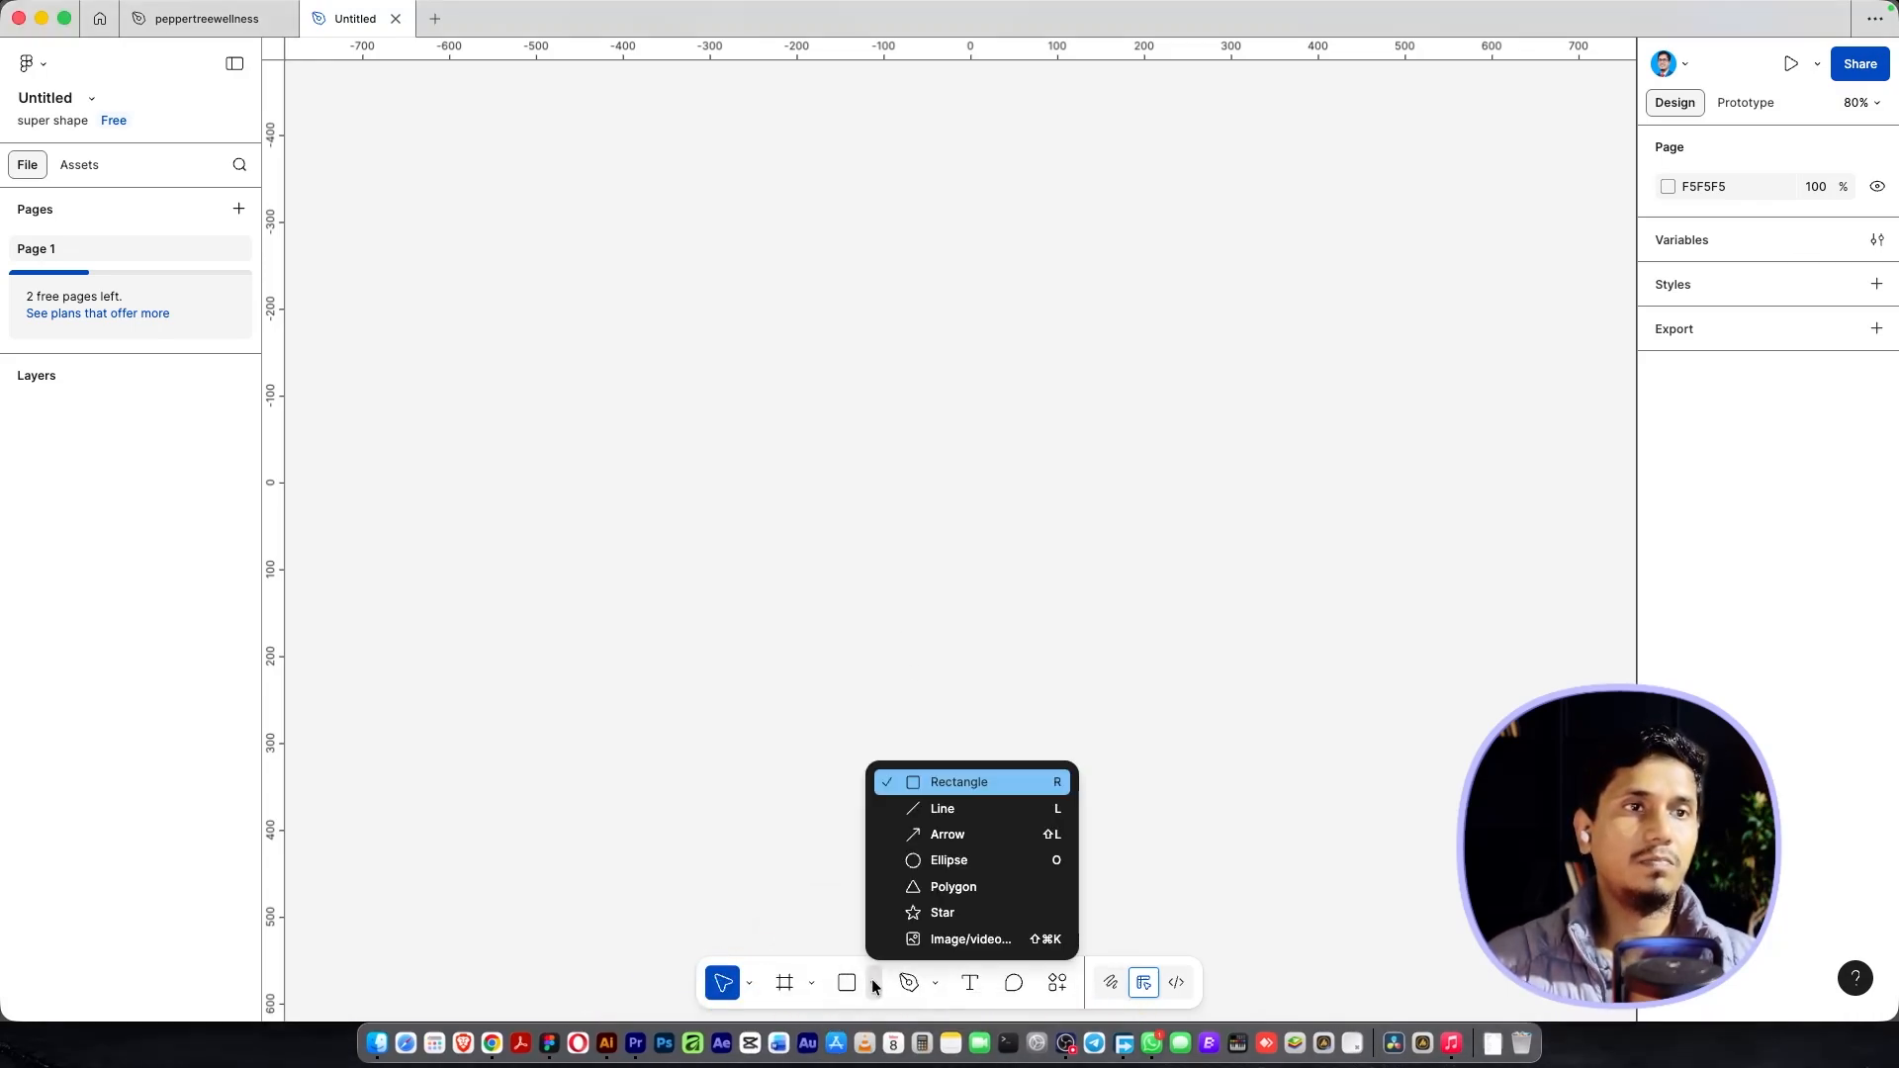
left_click(912, 857)
left_click_drag(806, 318, 1196, 704)
left_click_drag(1081, 597, 816, 527)
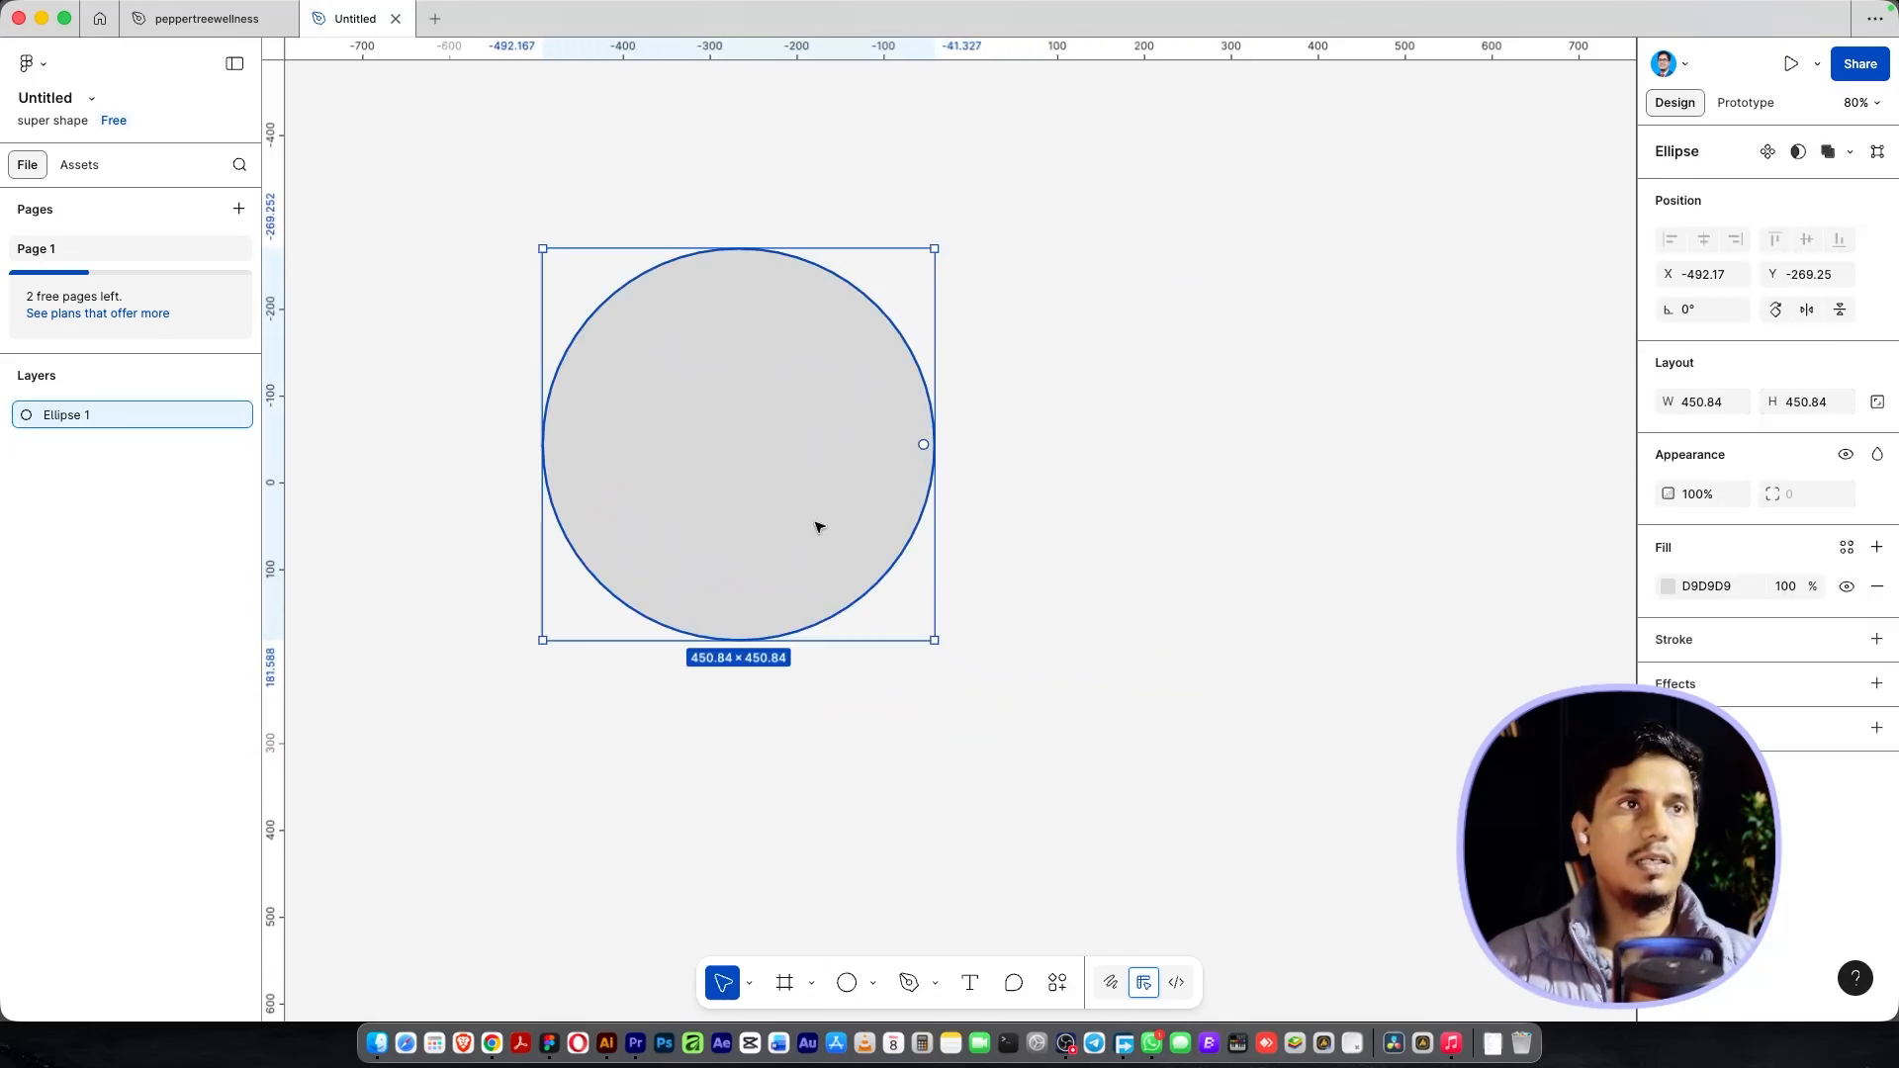
Step: Copy the orange Xiaomi logo image from the Google Images results in Chrome and paste it into the Figma canvas
left_click(492, 1038)
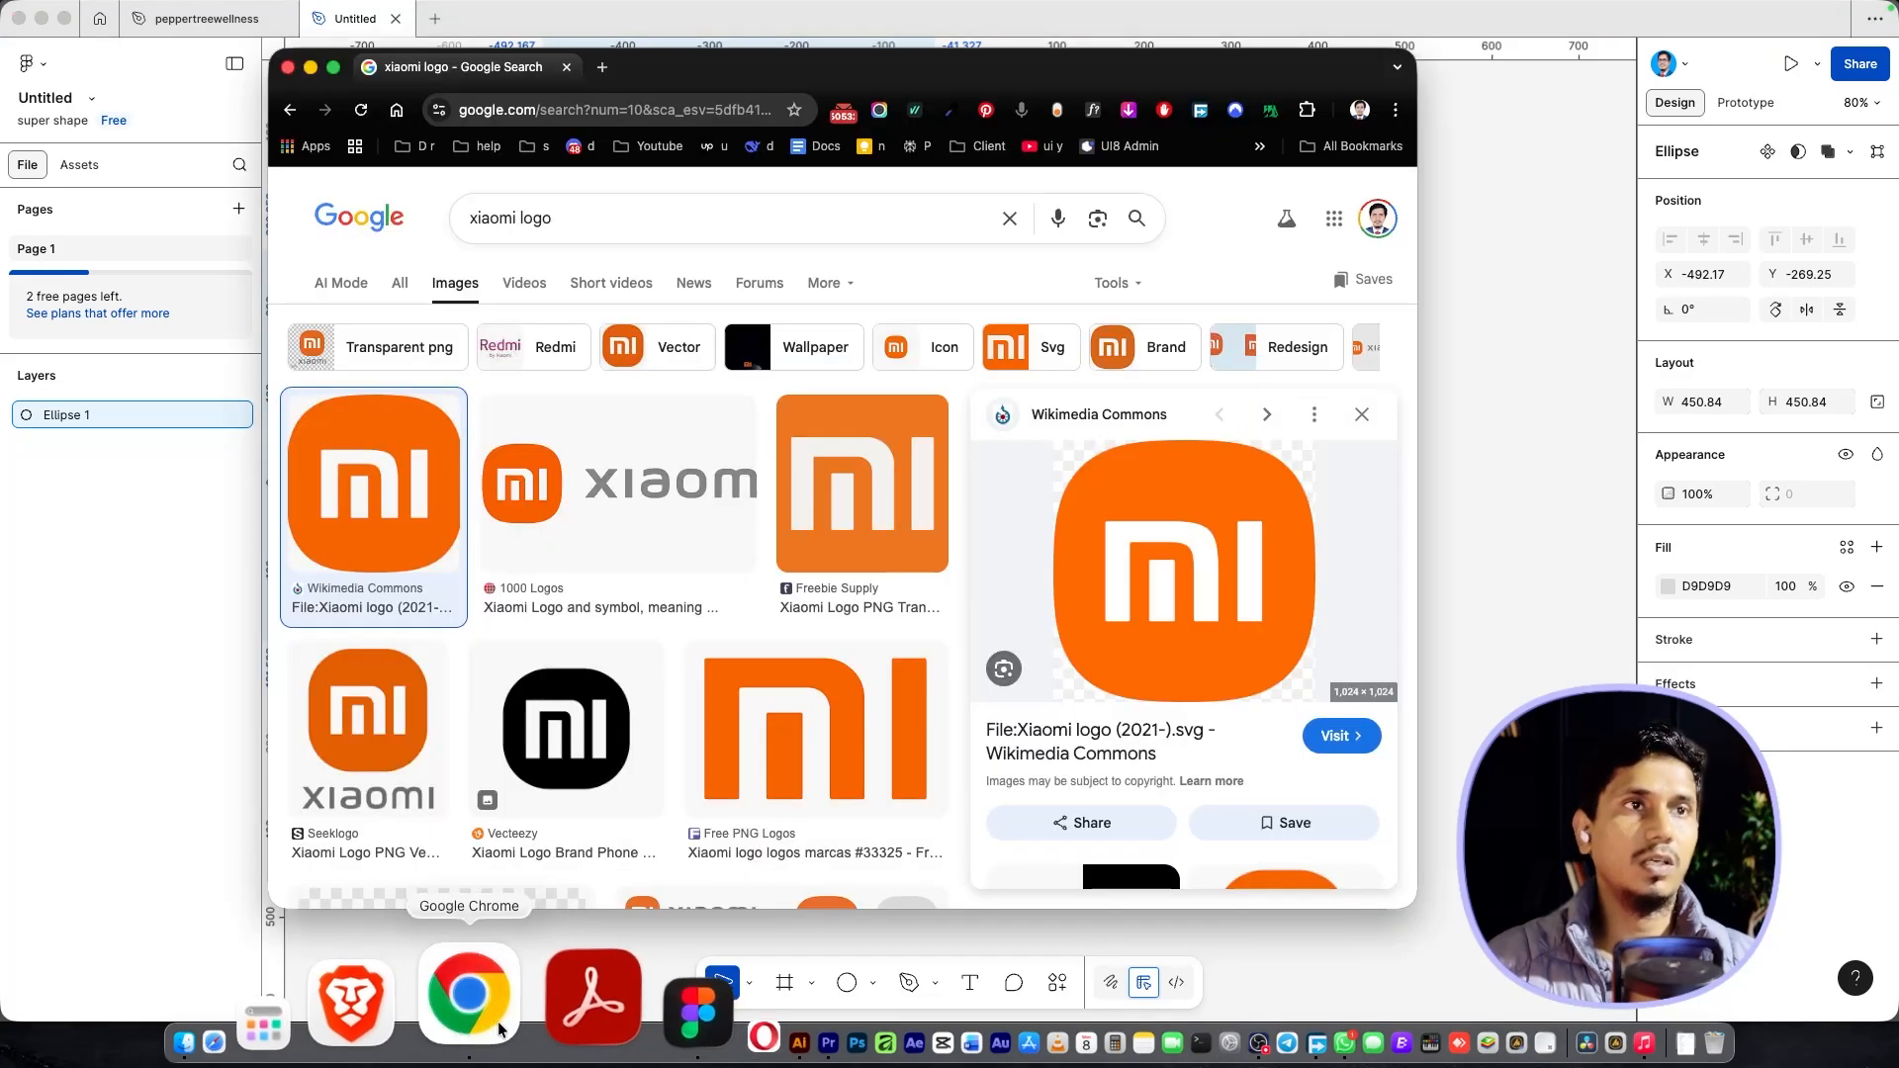
right_click(1156, 583)
left_click(1247, 834)
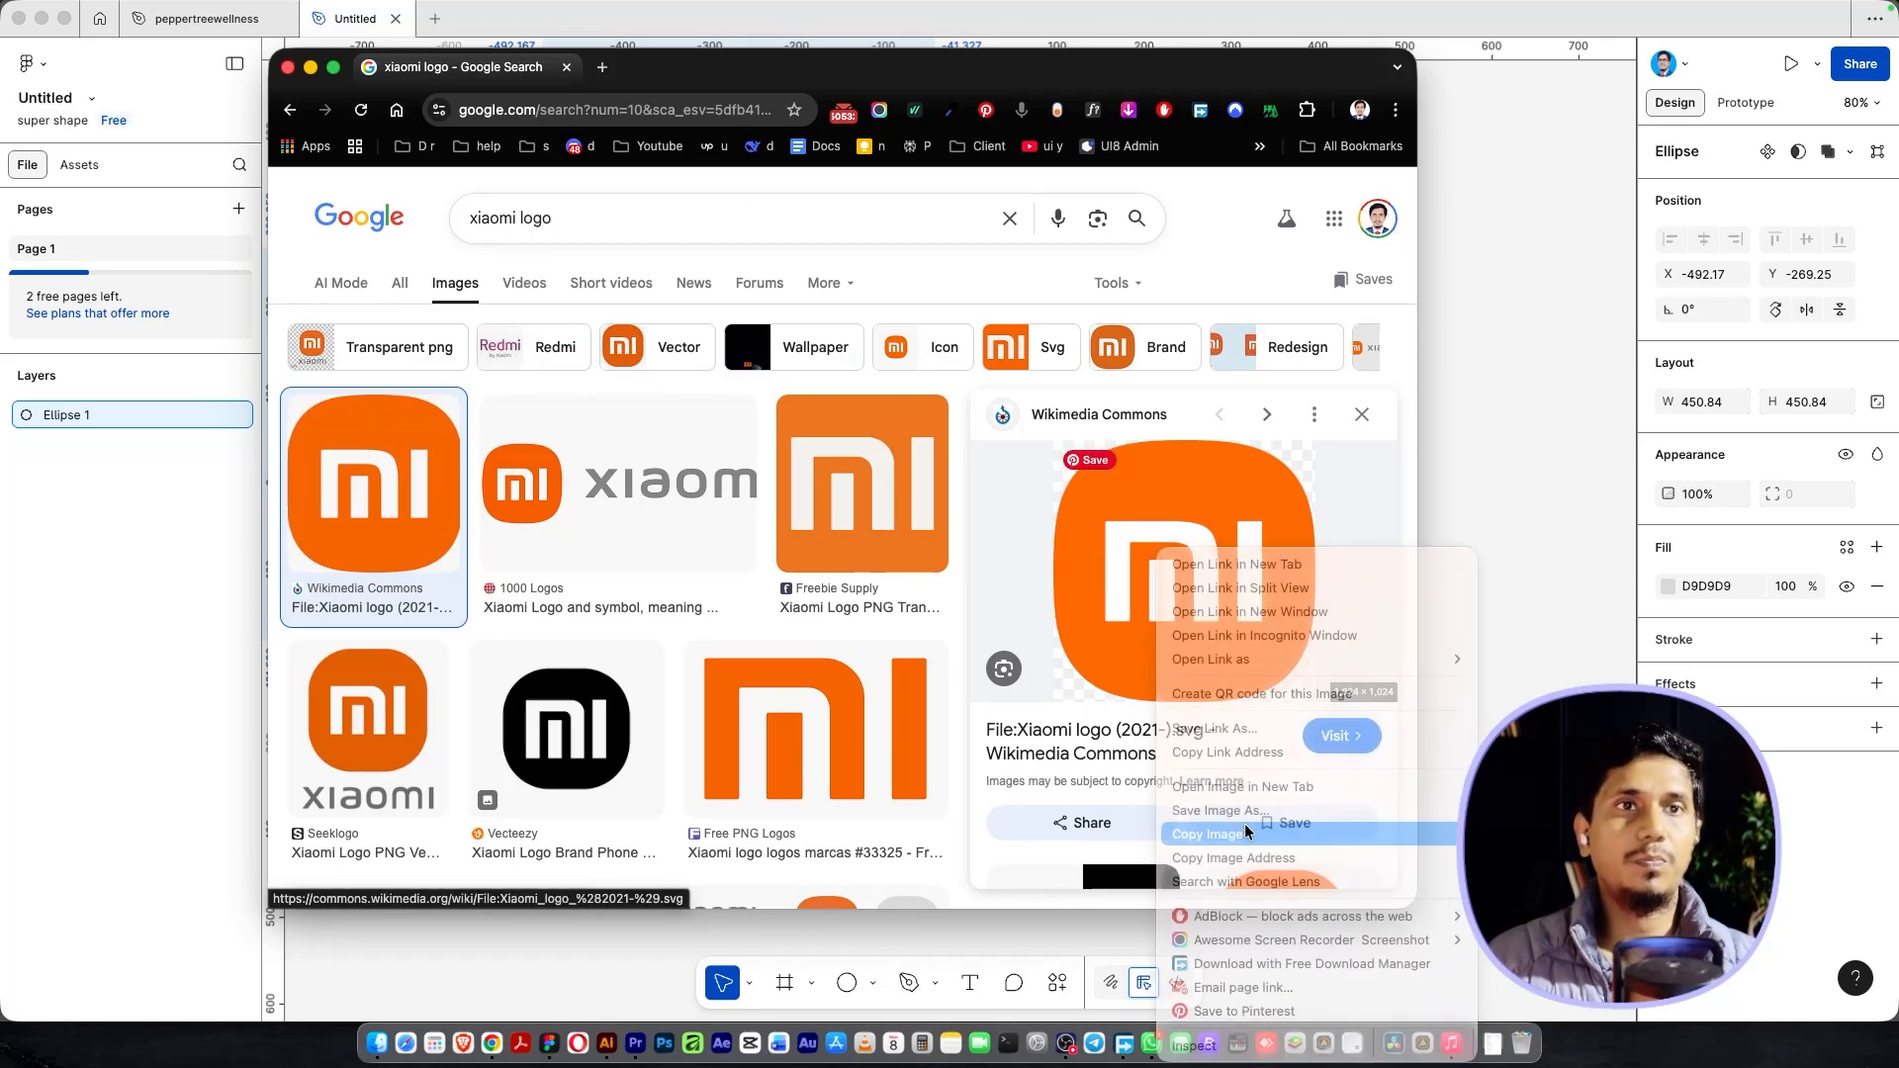
left_click(1485, 464)
scroll(1370, 480, "down", 1)
left_click(1367, 480)
key("super+v")
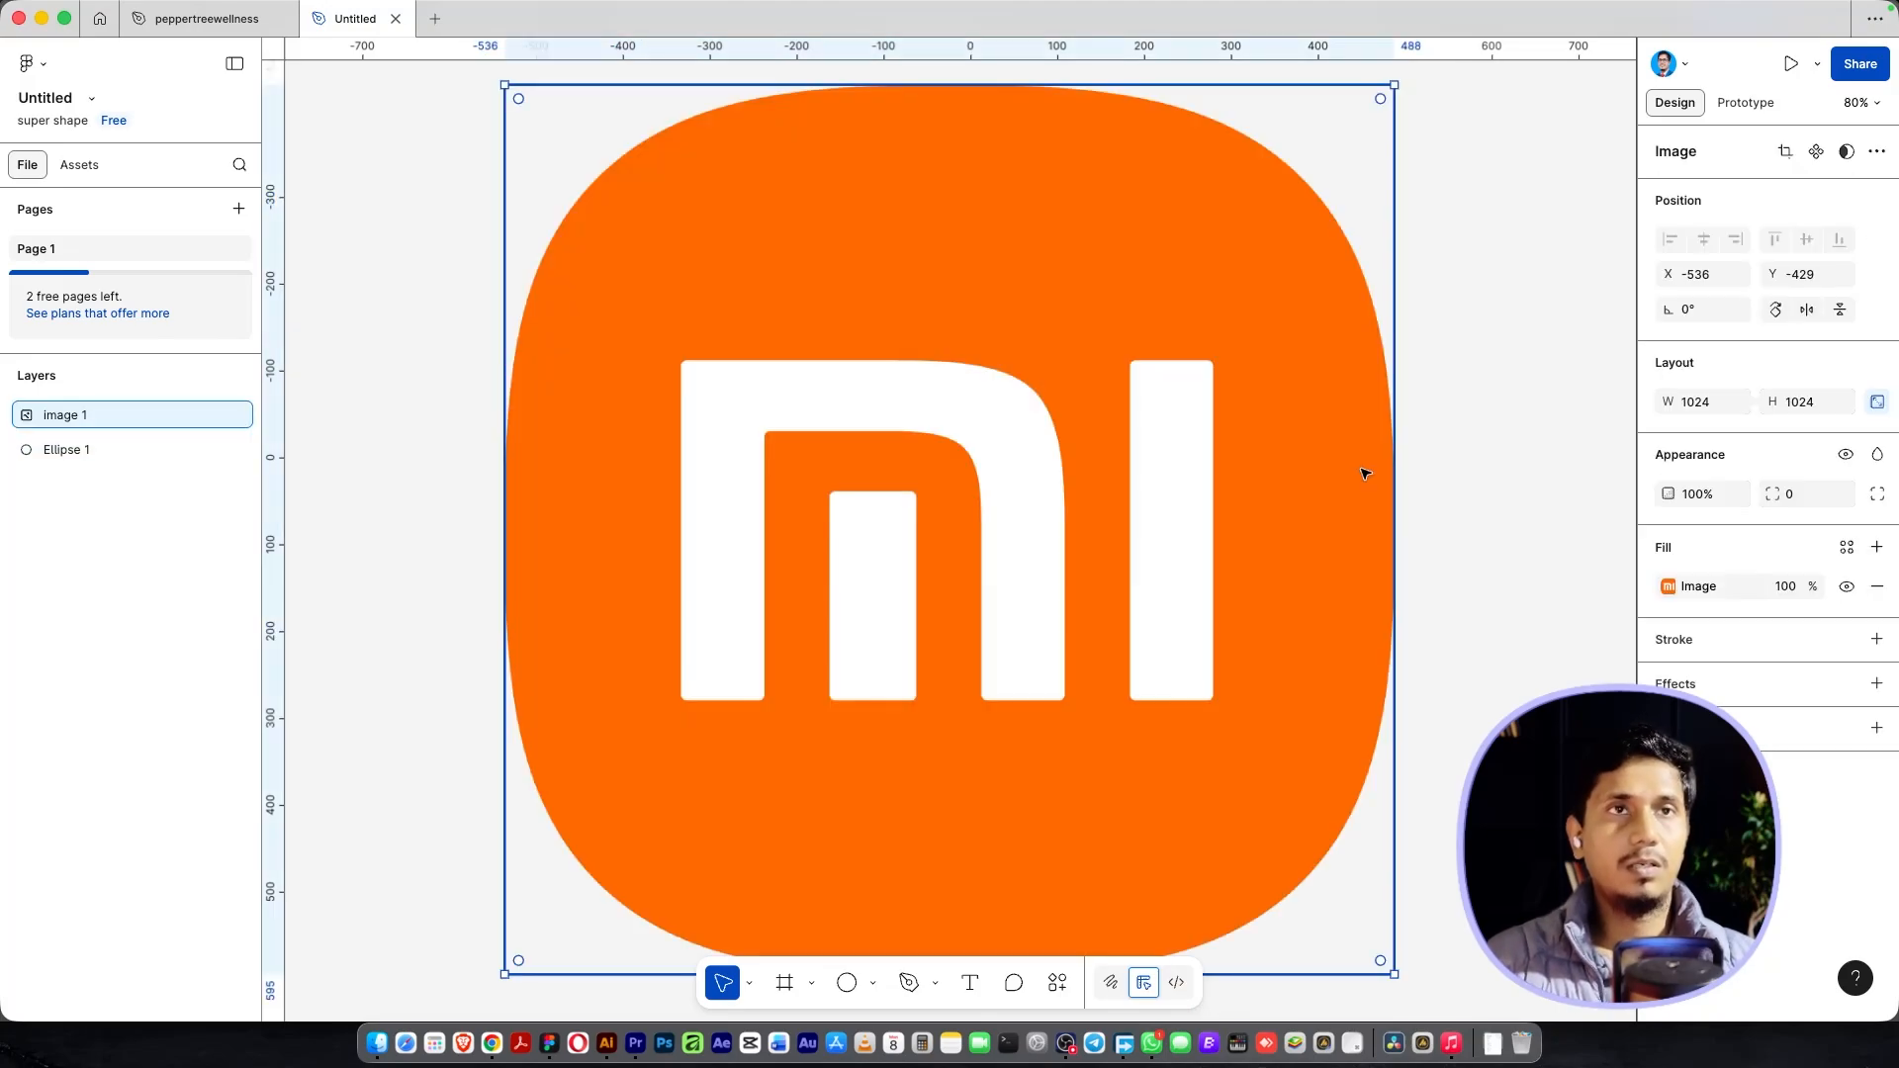
Step: Scale the pasted logo down to about 456 × 456 and place it to the right of the circle
scroll(1163, 423, "down", 5)
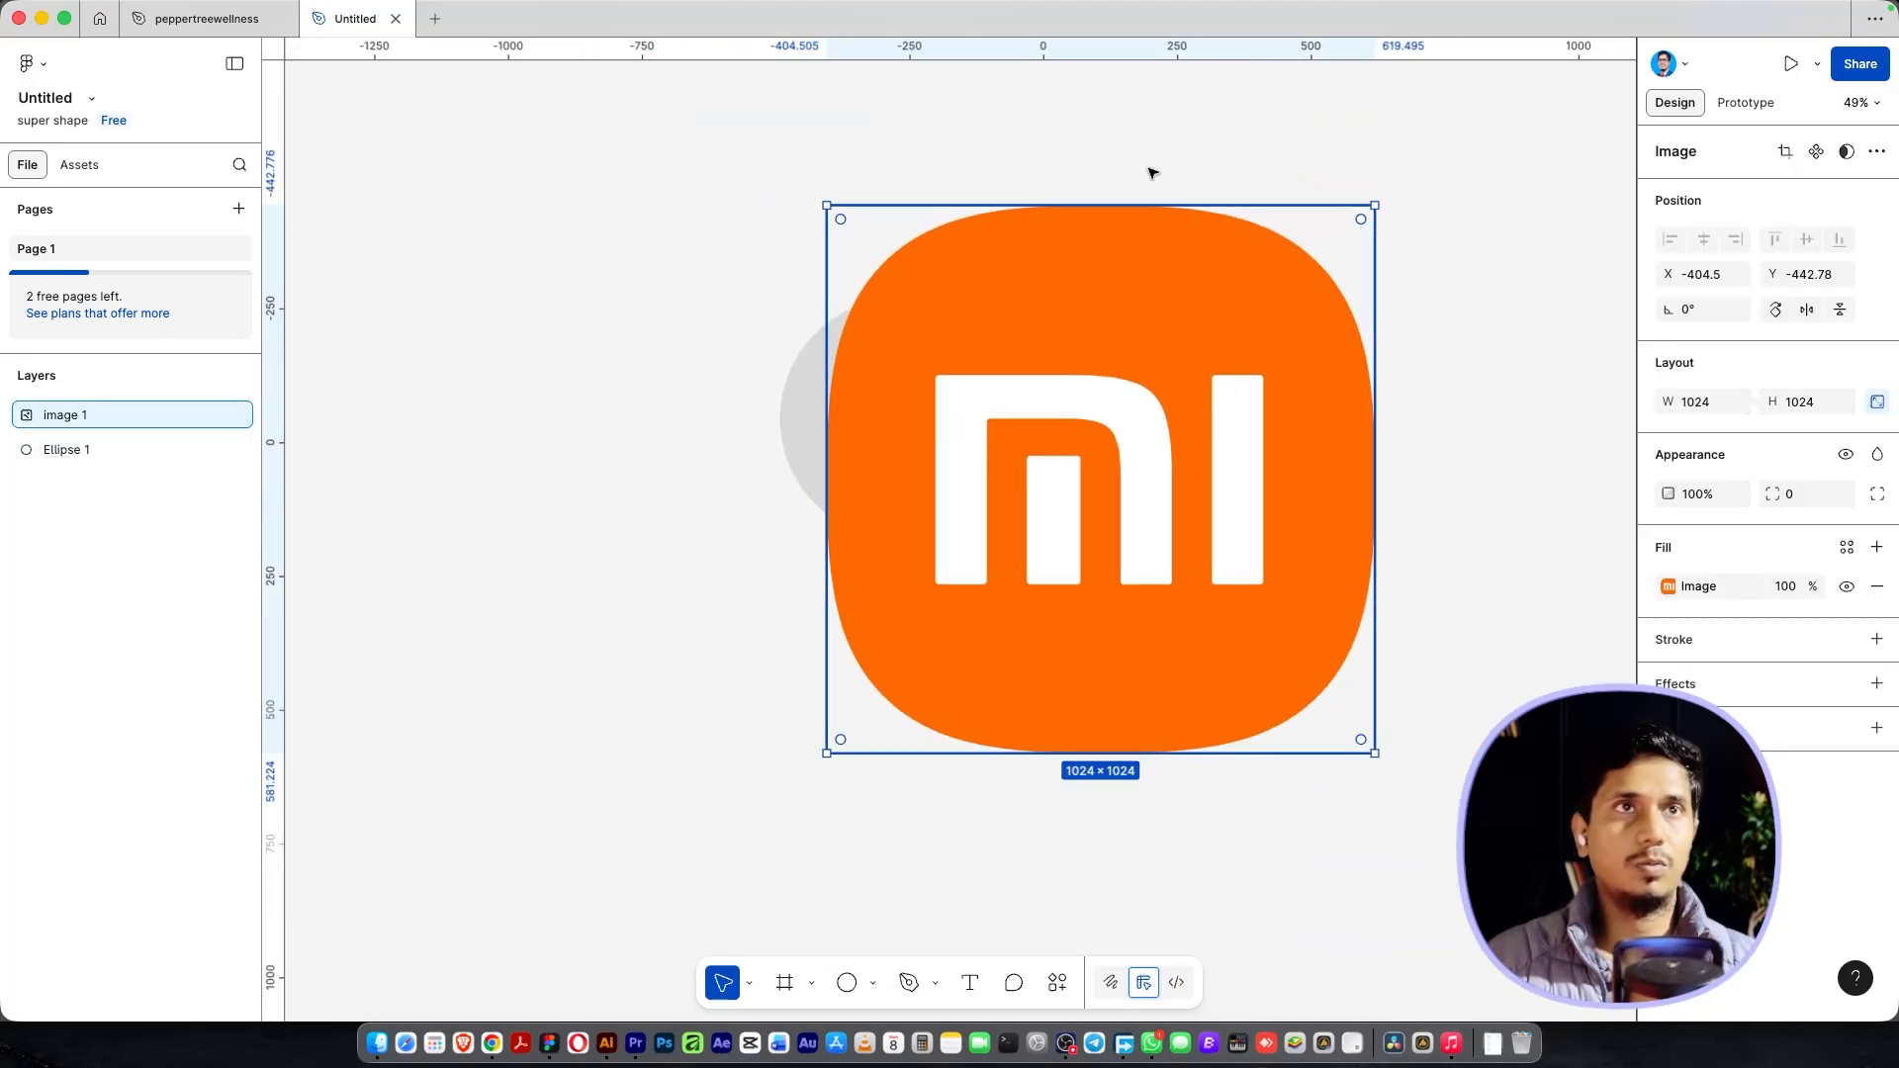
left_click_drag(1151, 204, 1199, 382)
left_click_drag(1206, 497, 1214, 583)
left_click_drag(1223, 468, 1256, 438)
scroll(1029, 396, "up", 5)
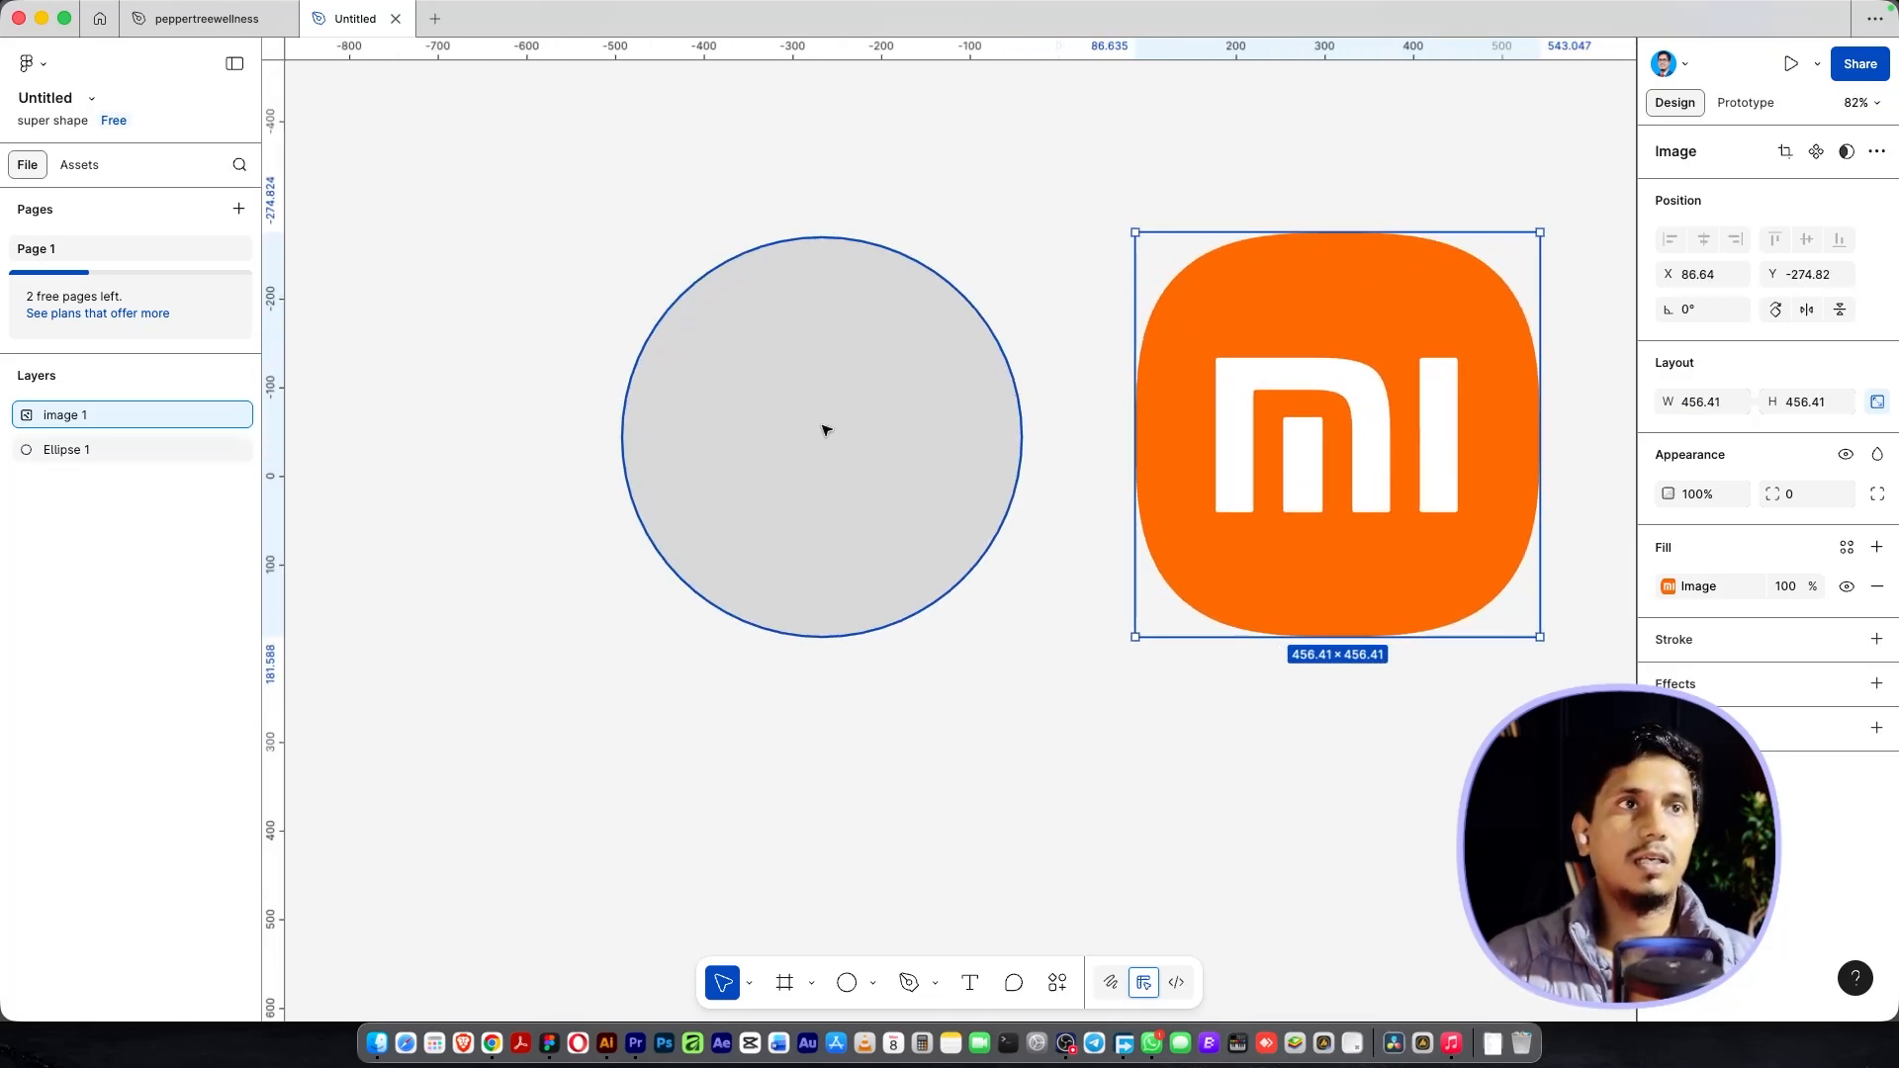
mouse_move(1406, 374)
left_mouse_down()
mouse_move(1348, 347)
mouse_move(1385, 367)
left_mouse_up()
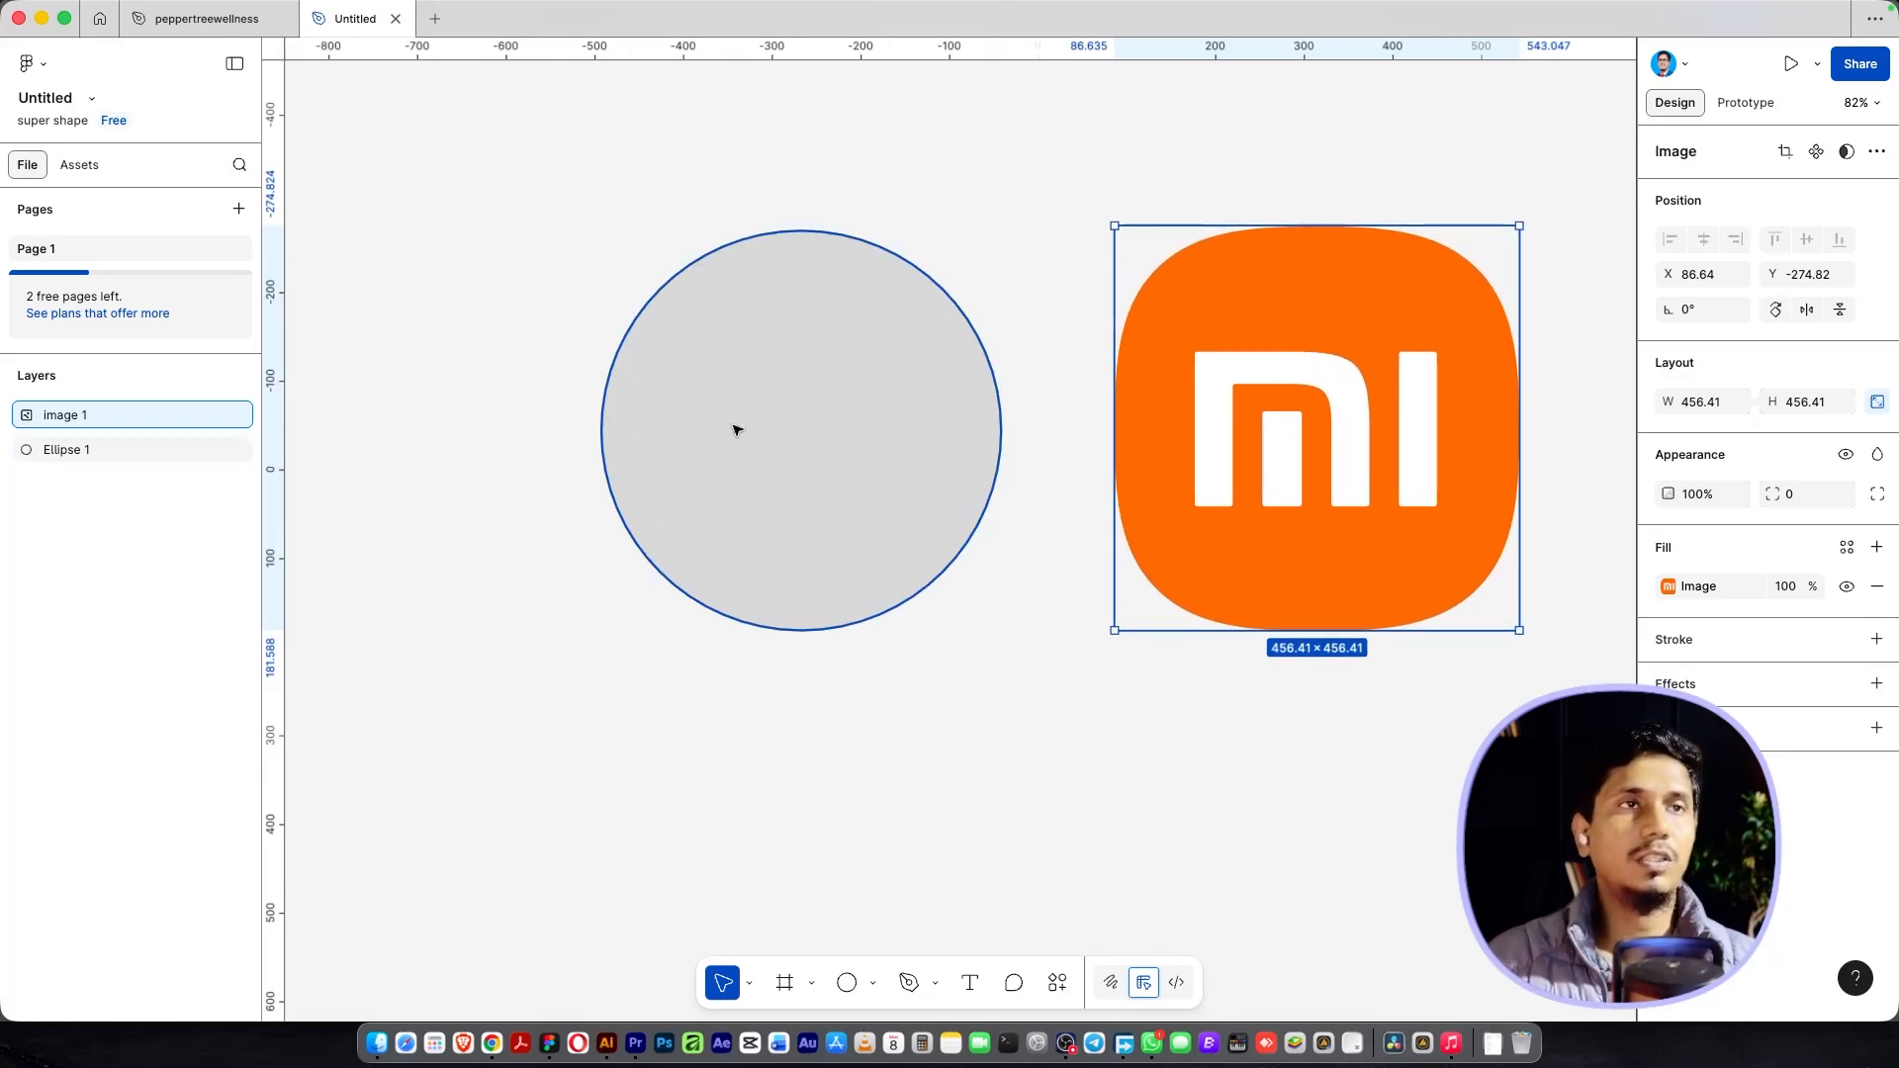
Step: Place ruler guides along the circle's four edges, vertical at X -492.17 and -41.33, horizontal at Y -269.25 and 181.59
double_click(825, 442)
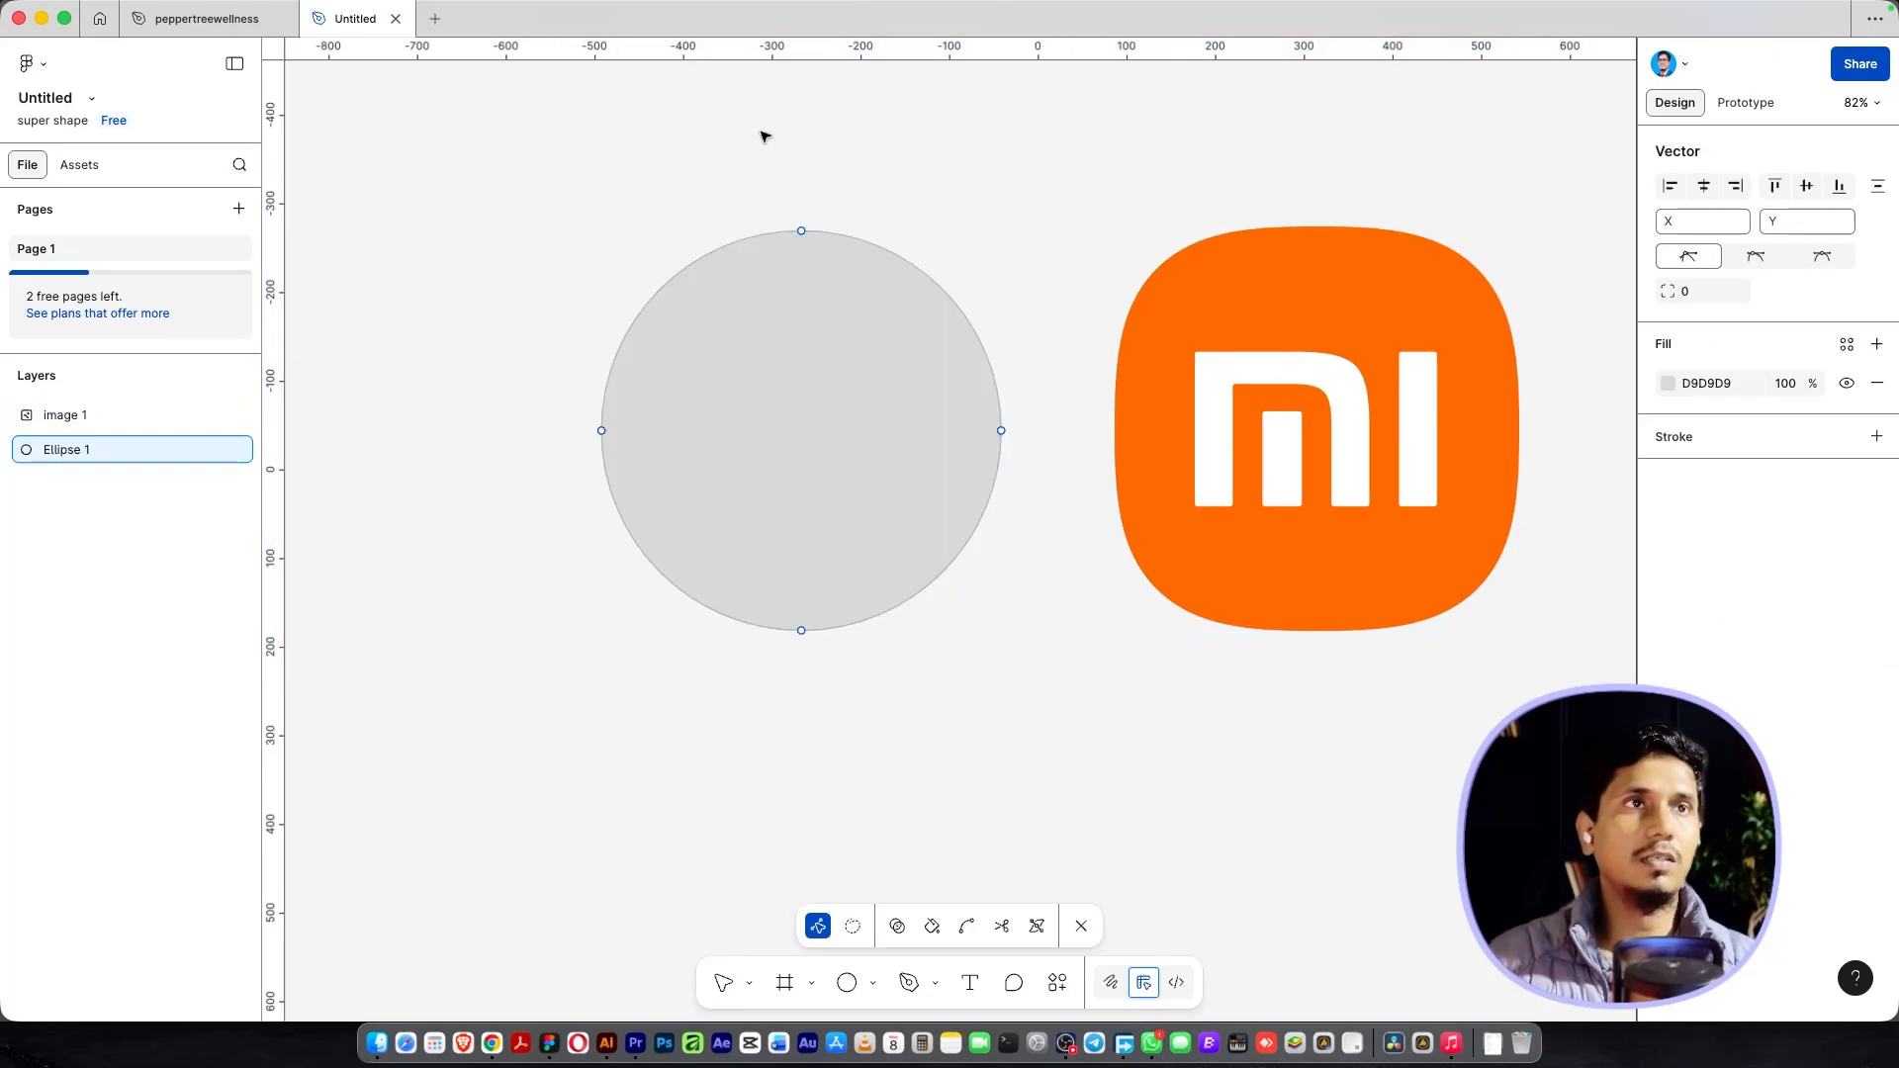
left_click(672, 450)
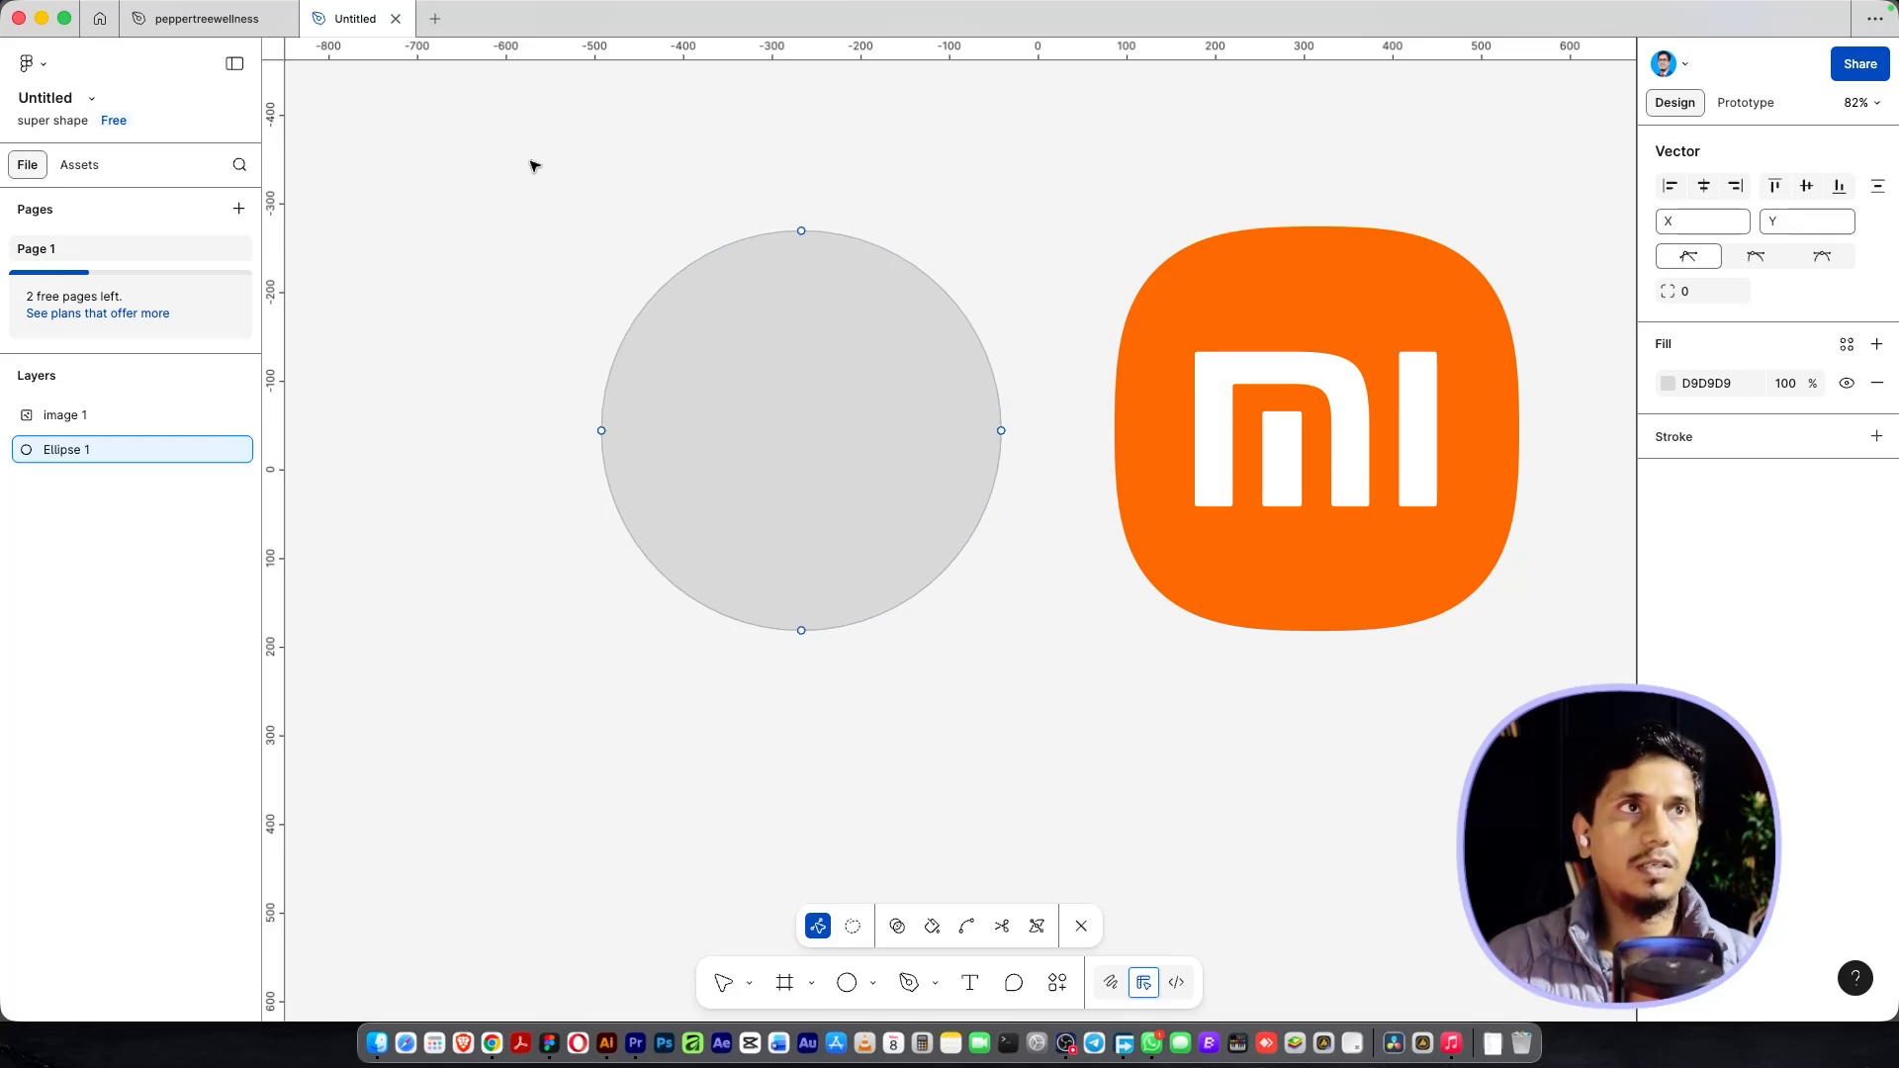
mouse_move(542, 160)
left_mouse_down()
mouse_move(916, 627)
mouse_move(1039, 690)
left_mouse_up()
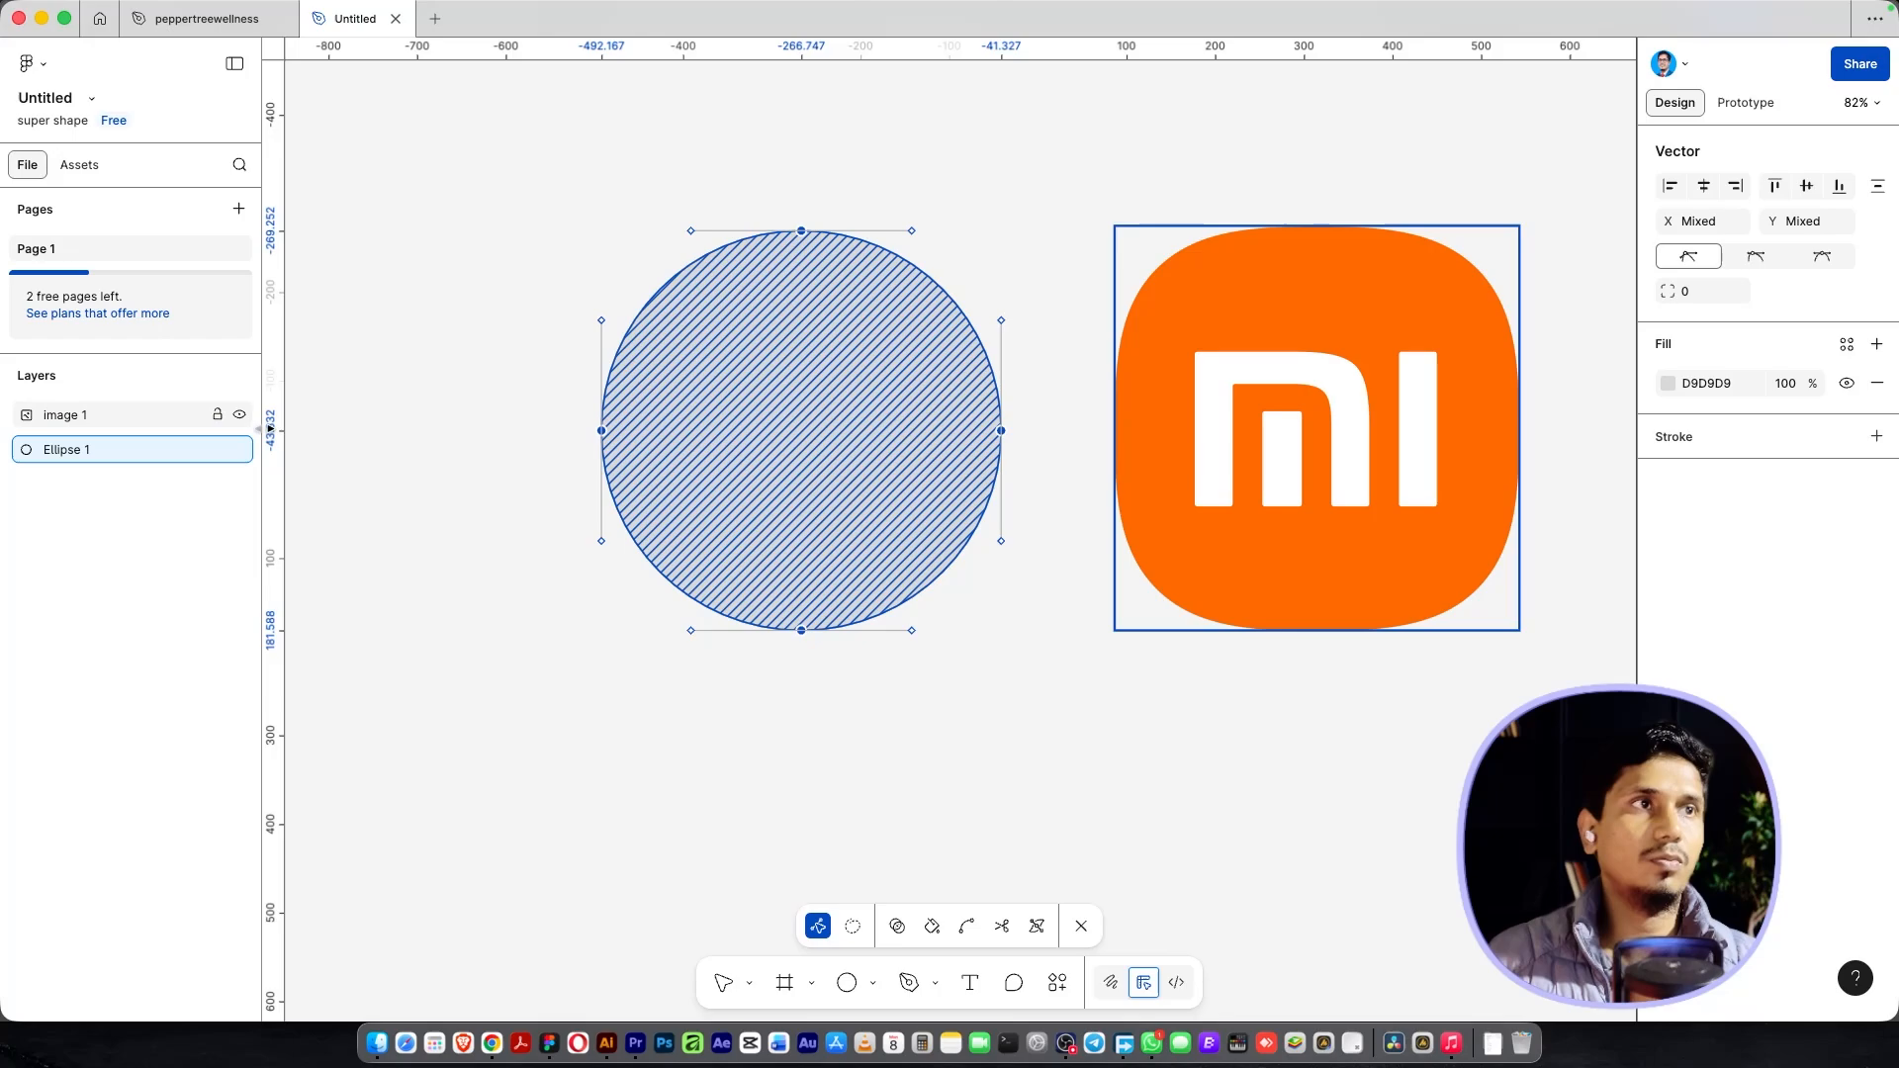
left_click_drag(271, 423, 596, 420)
left_click(288, 399)
left_click_drag(290, 394, 1001, 436)
left_click_drag(833, 55, 849, 232)
left_click_drag(824, 46, 851, 630)
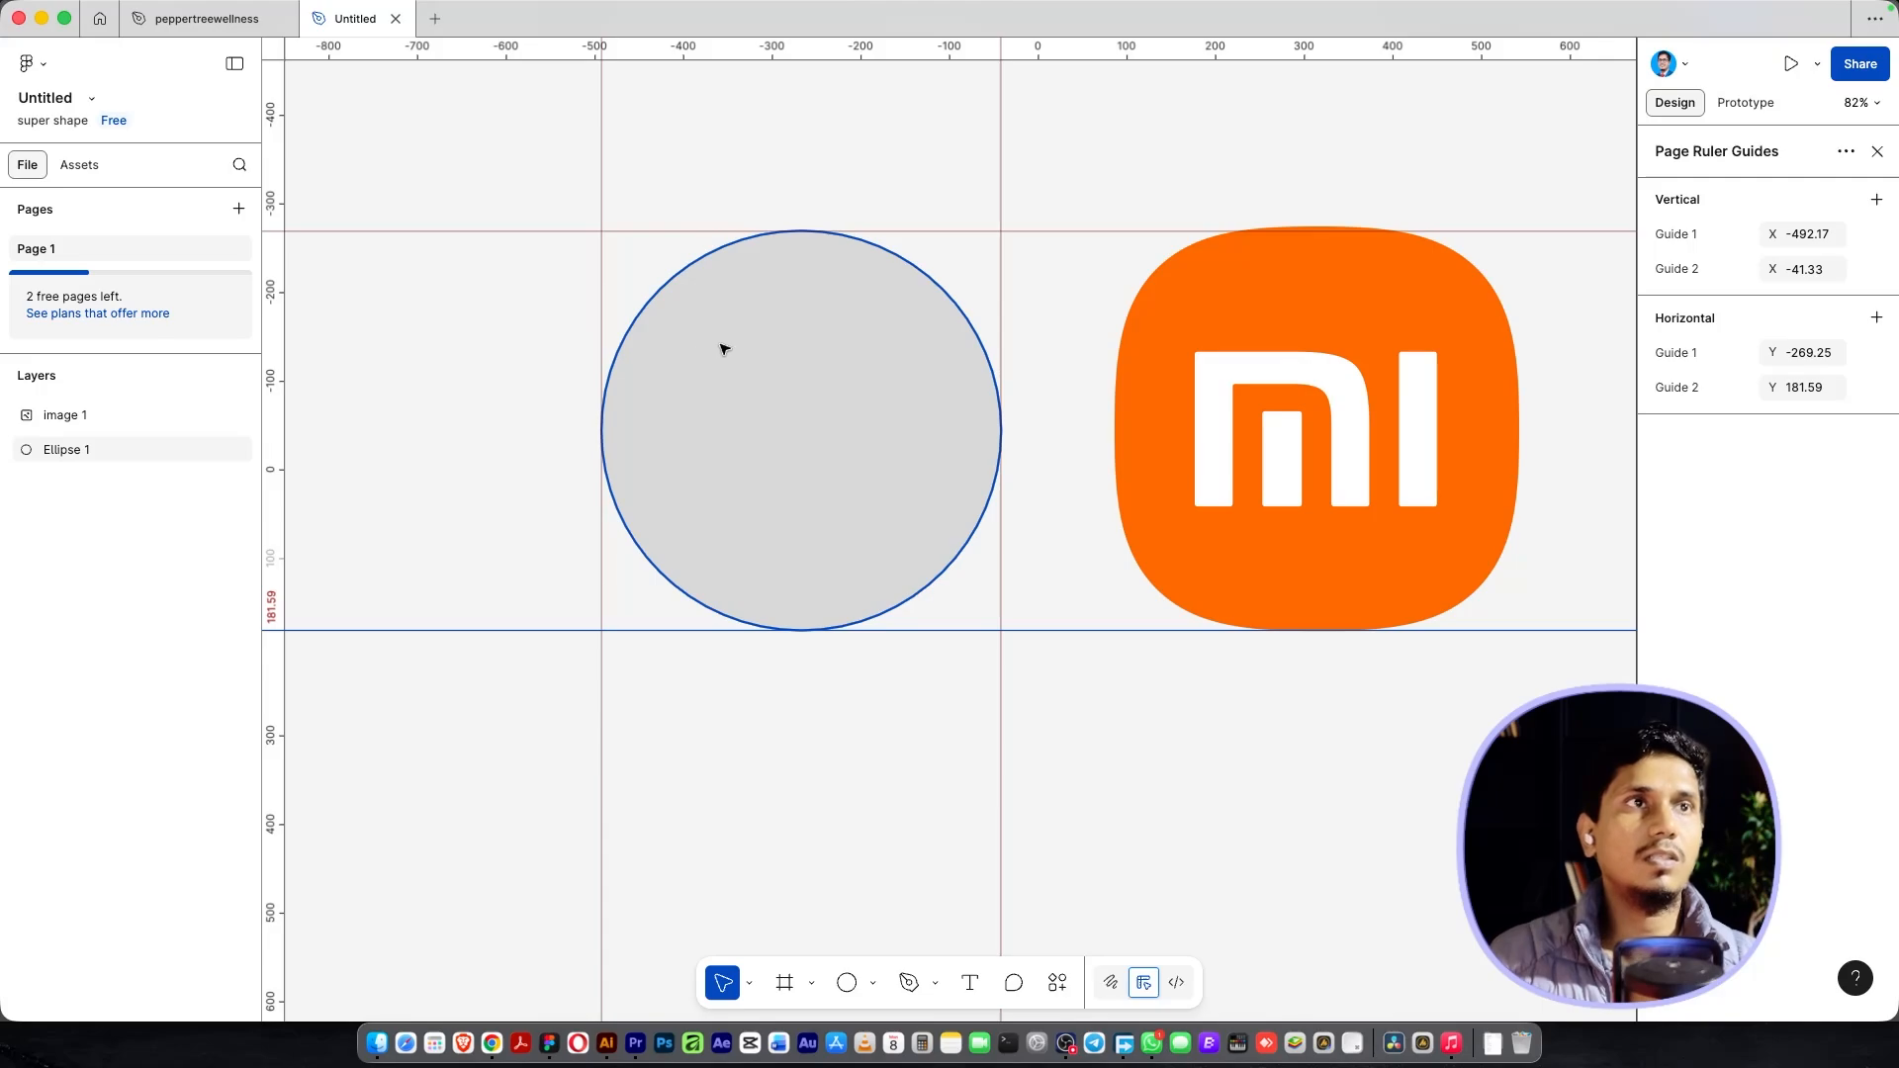
Step: Edit the circle's vector and extend both handles of its top anchor point horizontally to the upper guide intersections
double_click(773, 390)
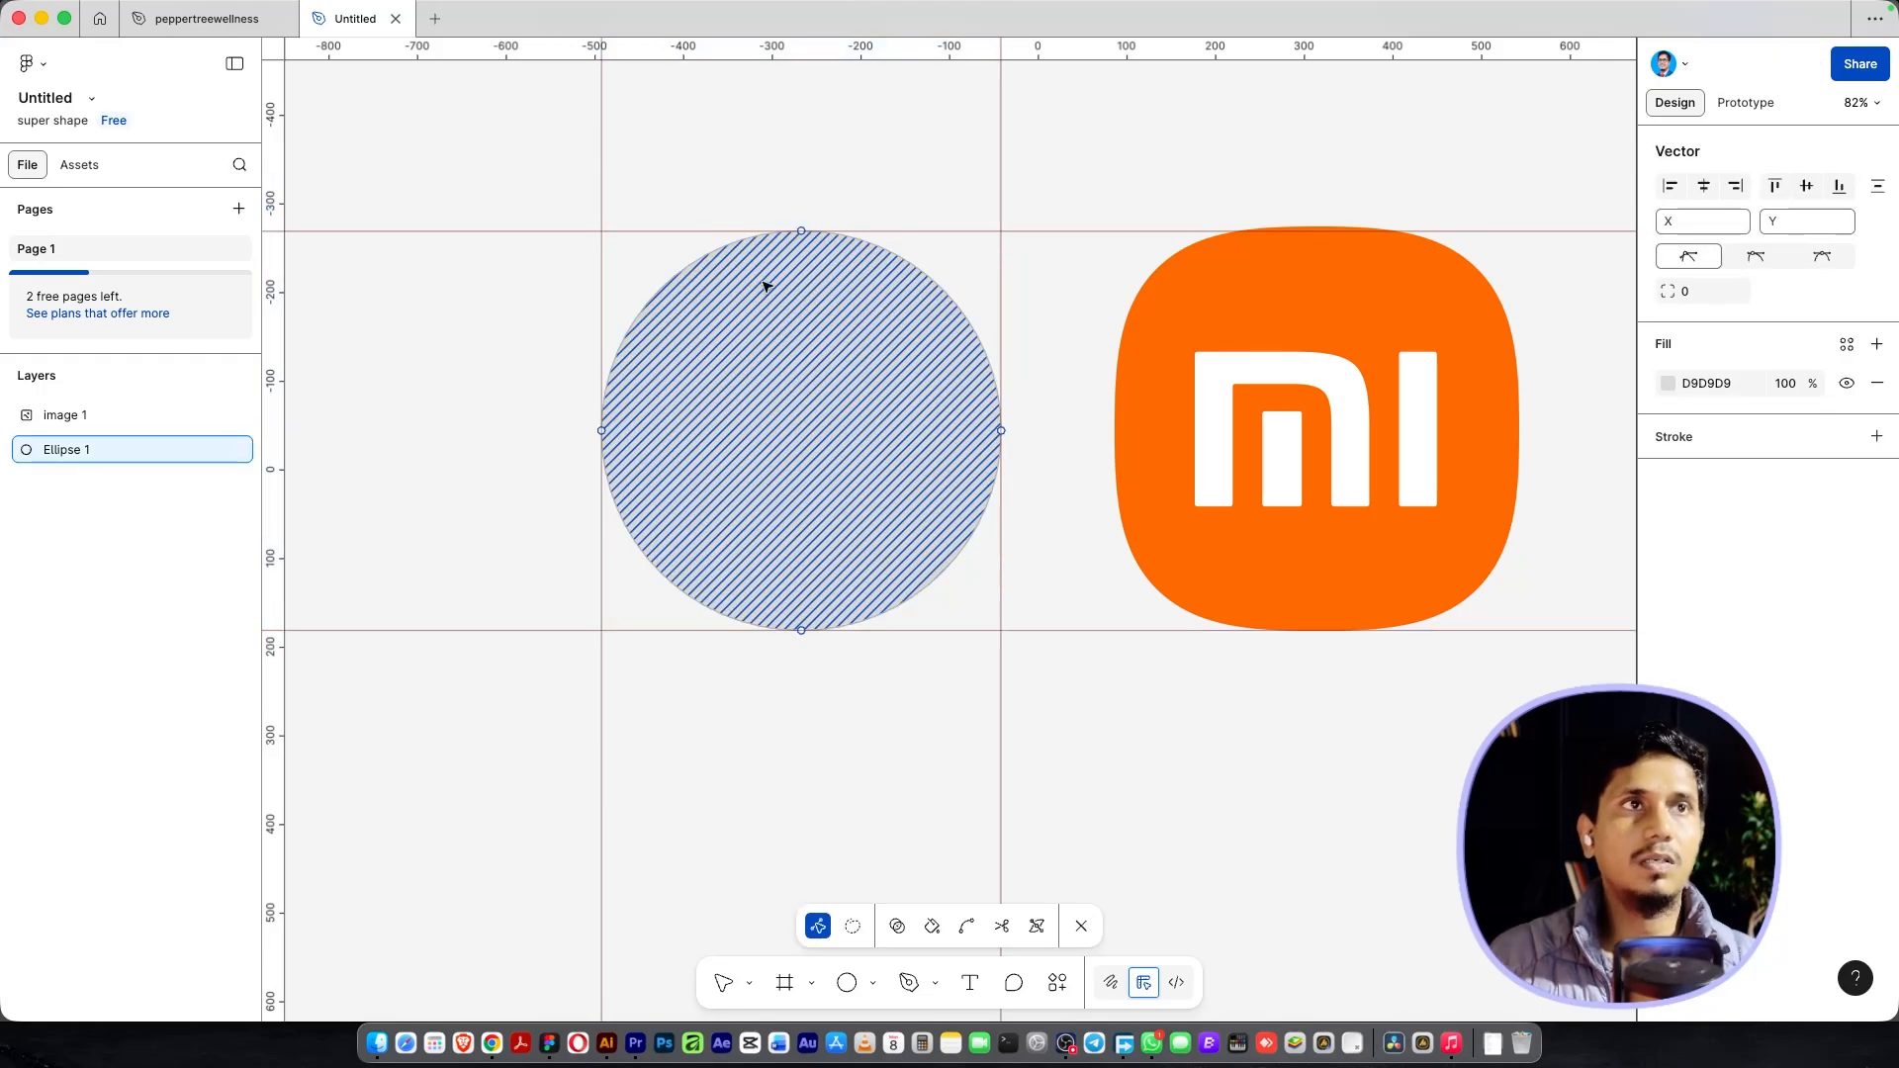
left_click(803, 232)
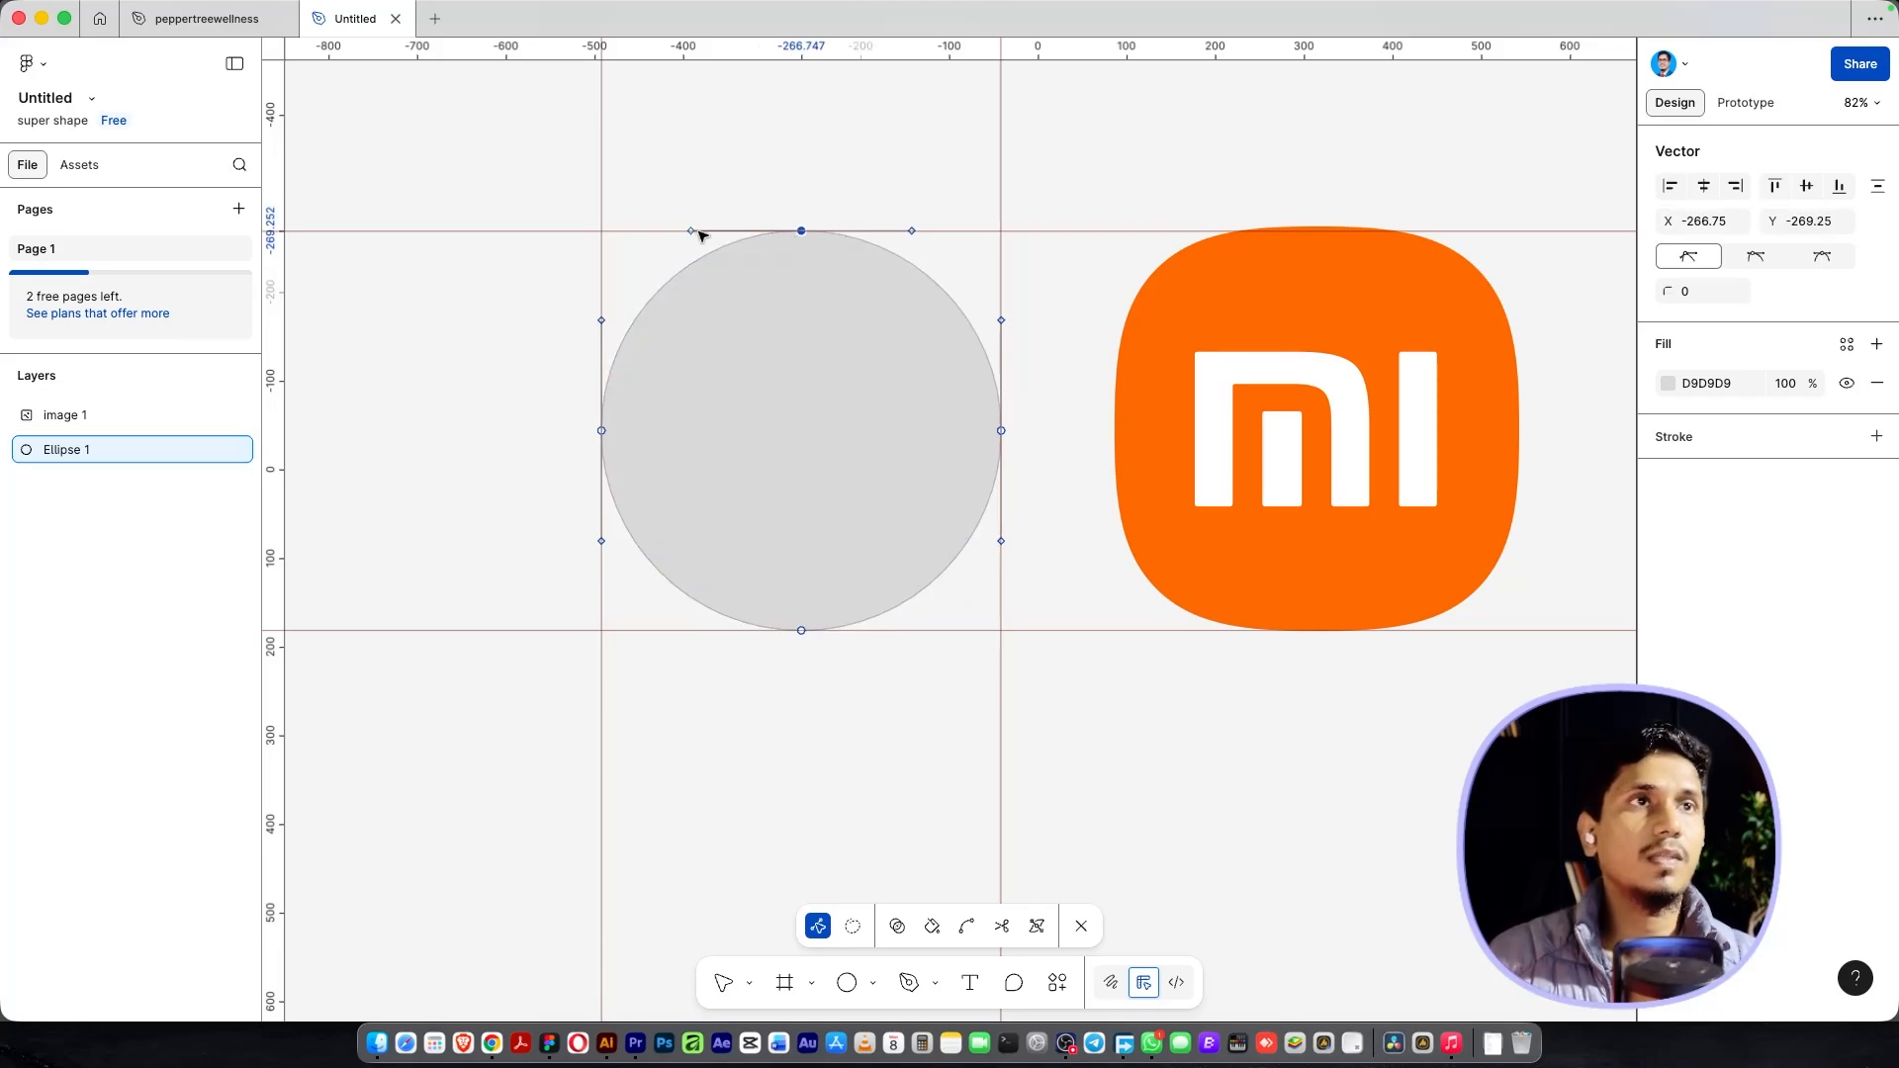
left_click(691, 232)
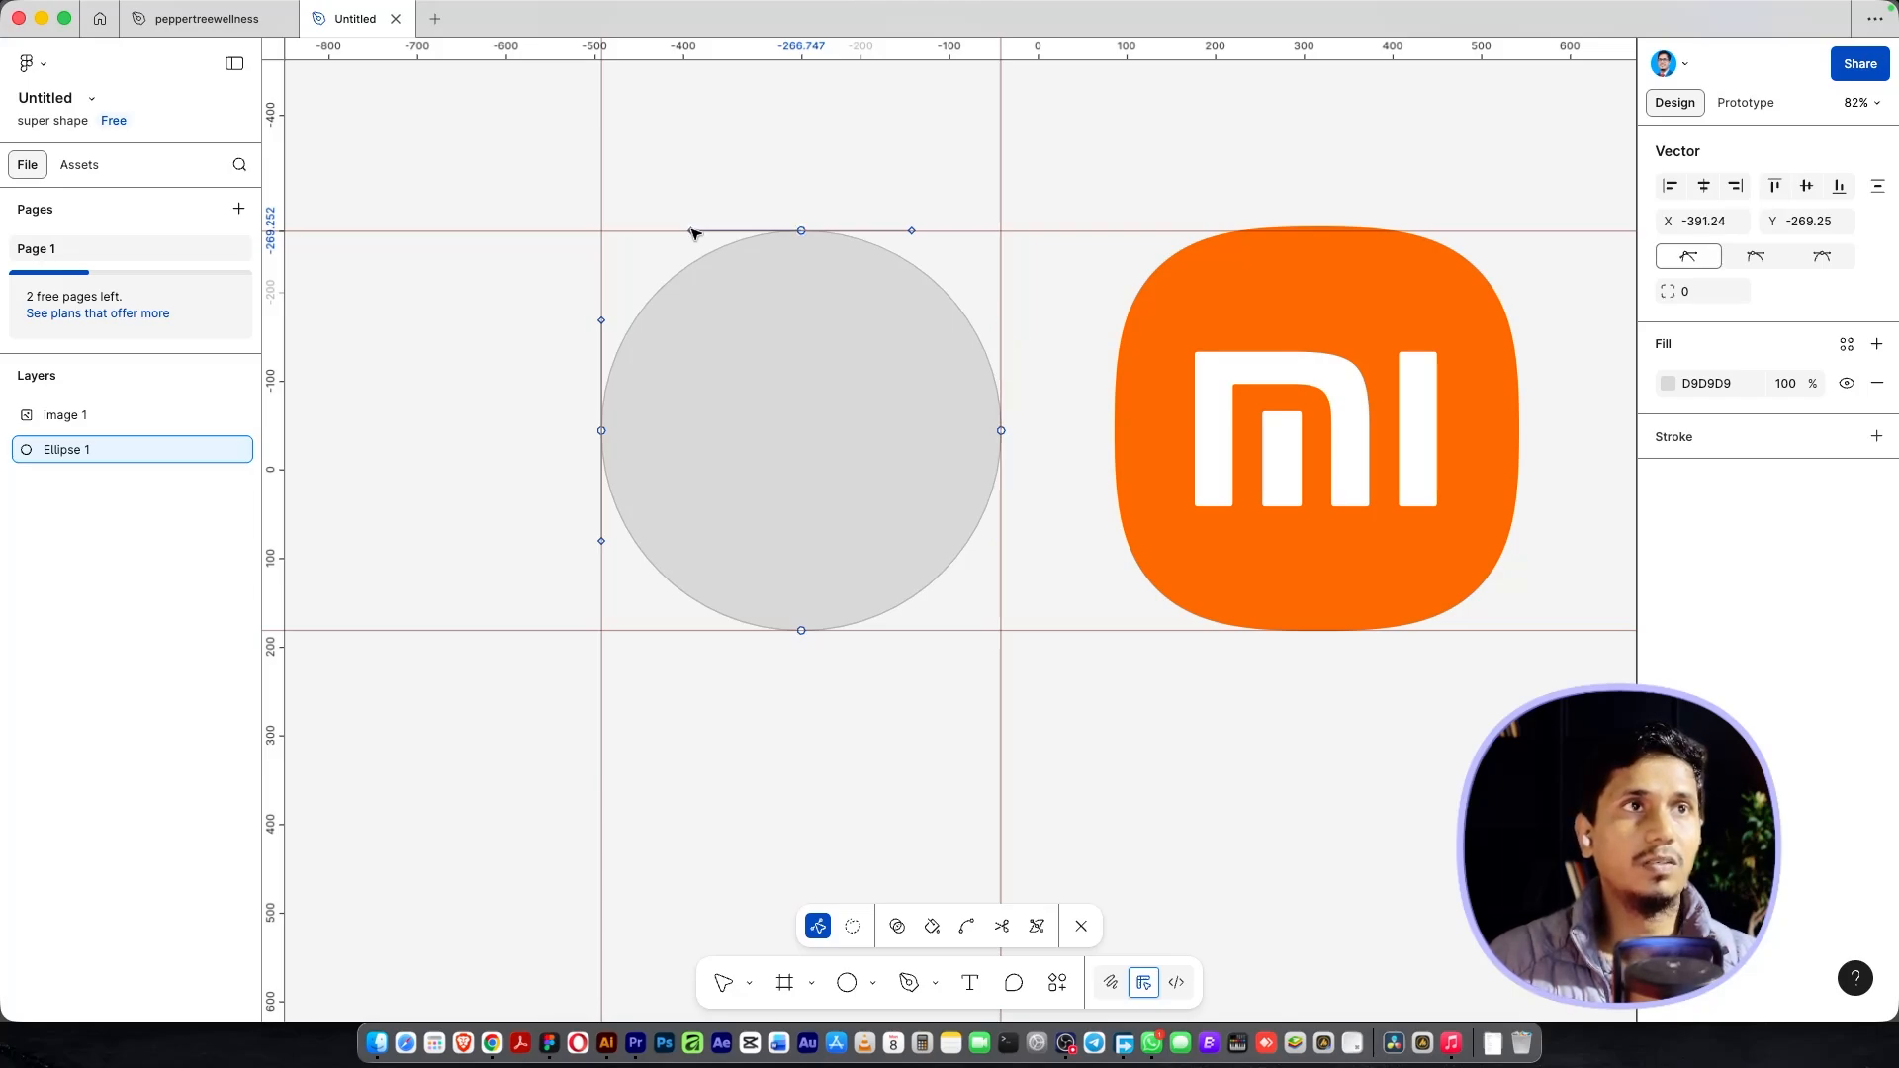
left_click_drag(693, 233, 606, 237)
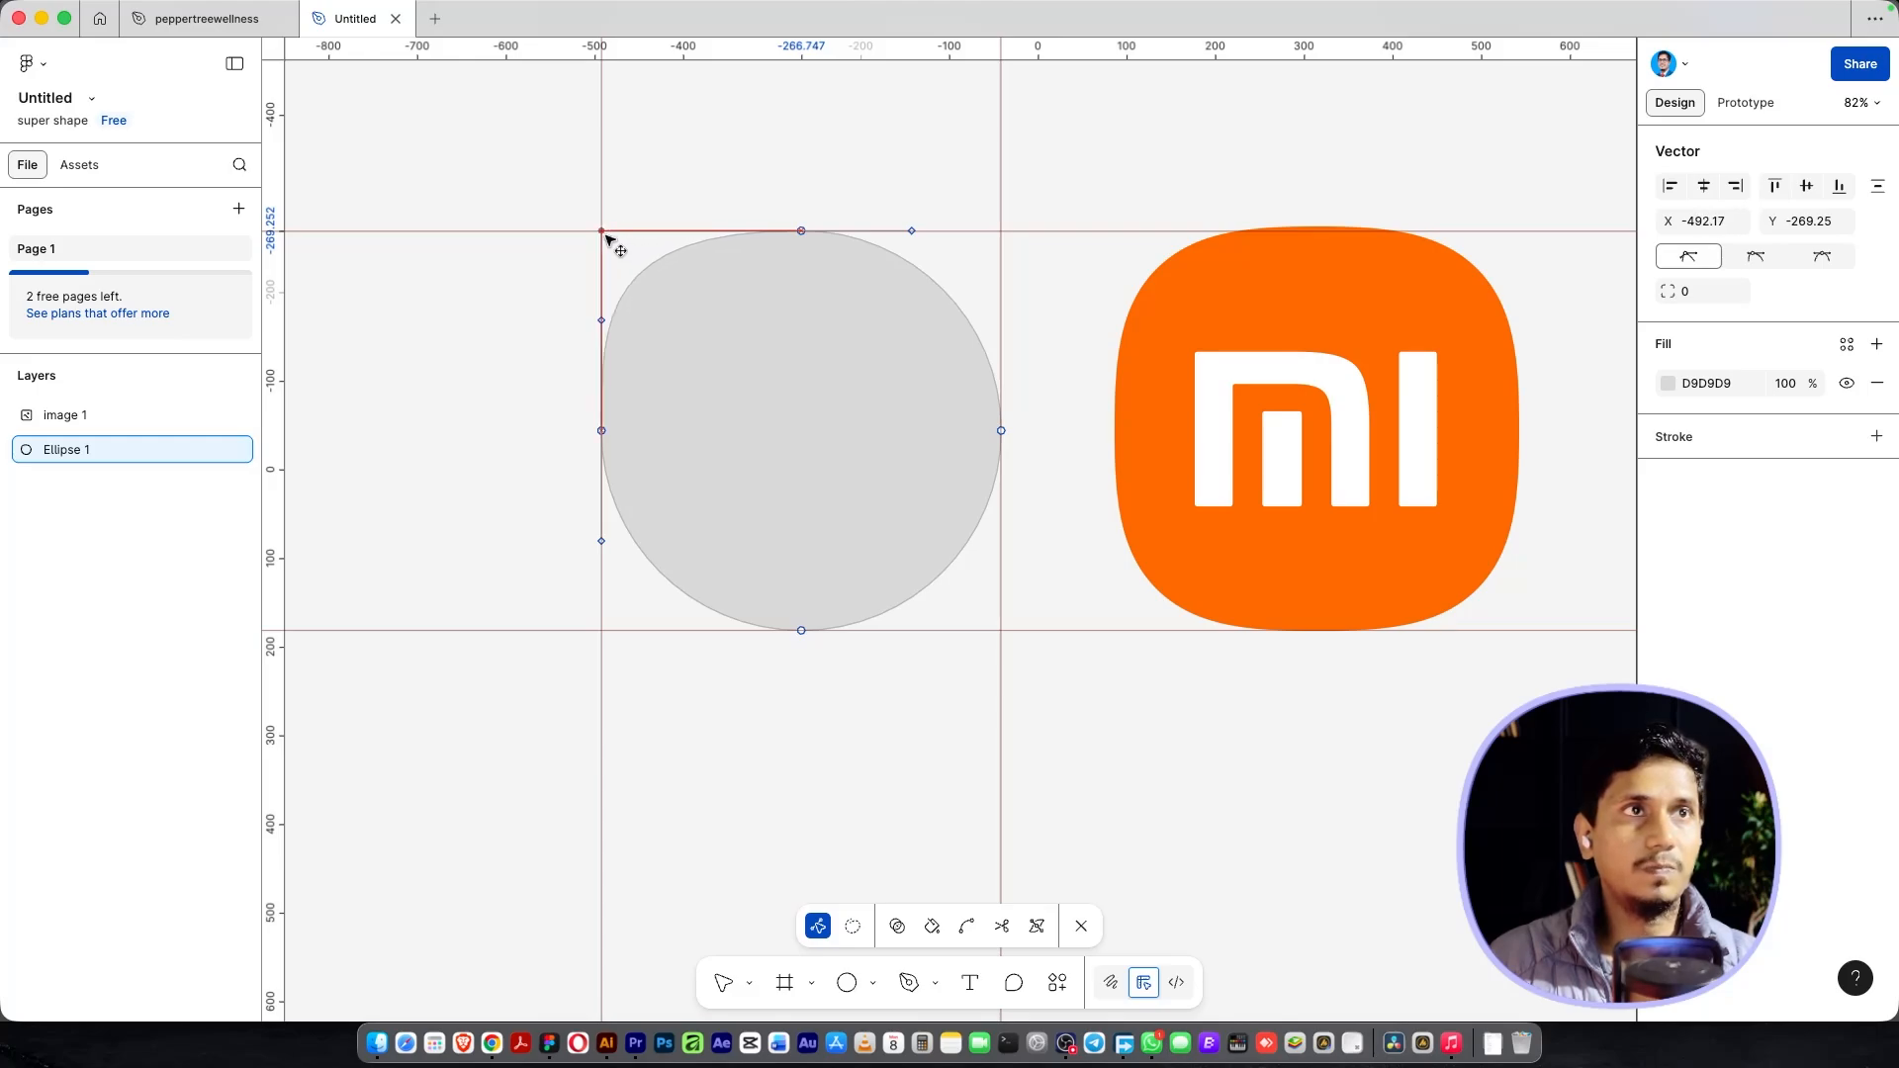
left_click(911, 231)
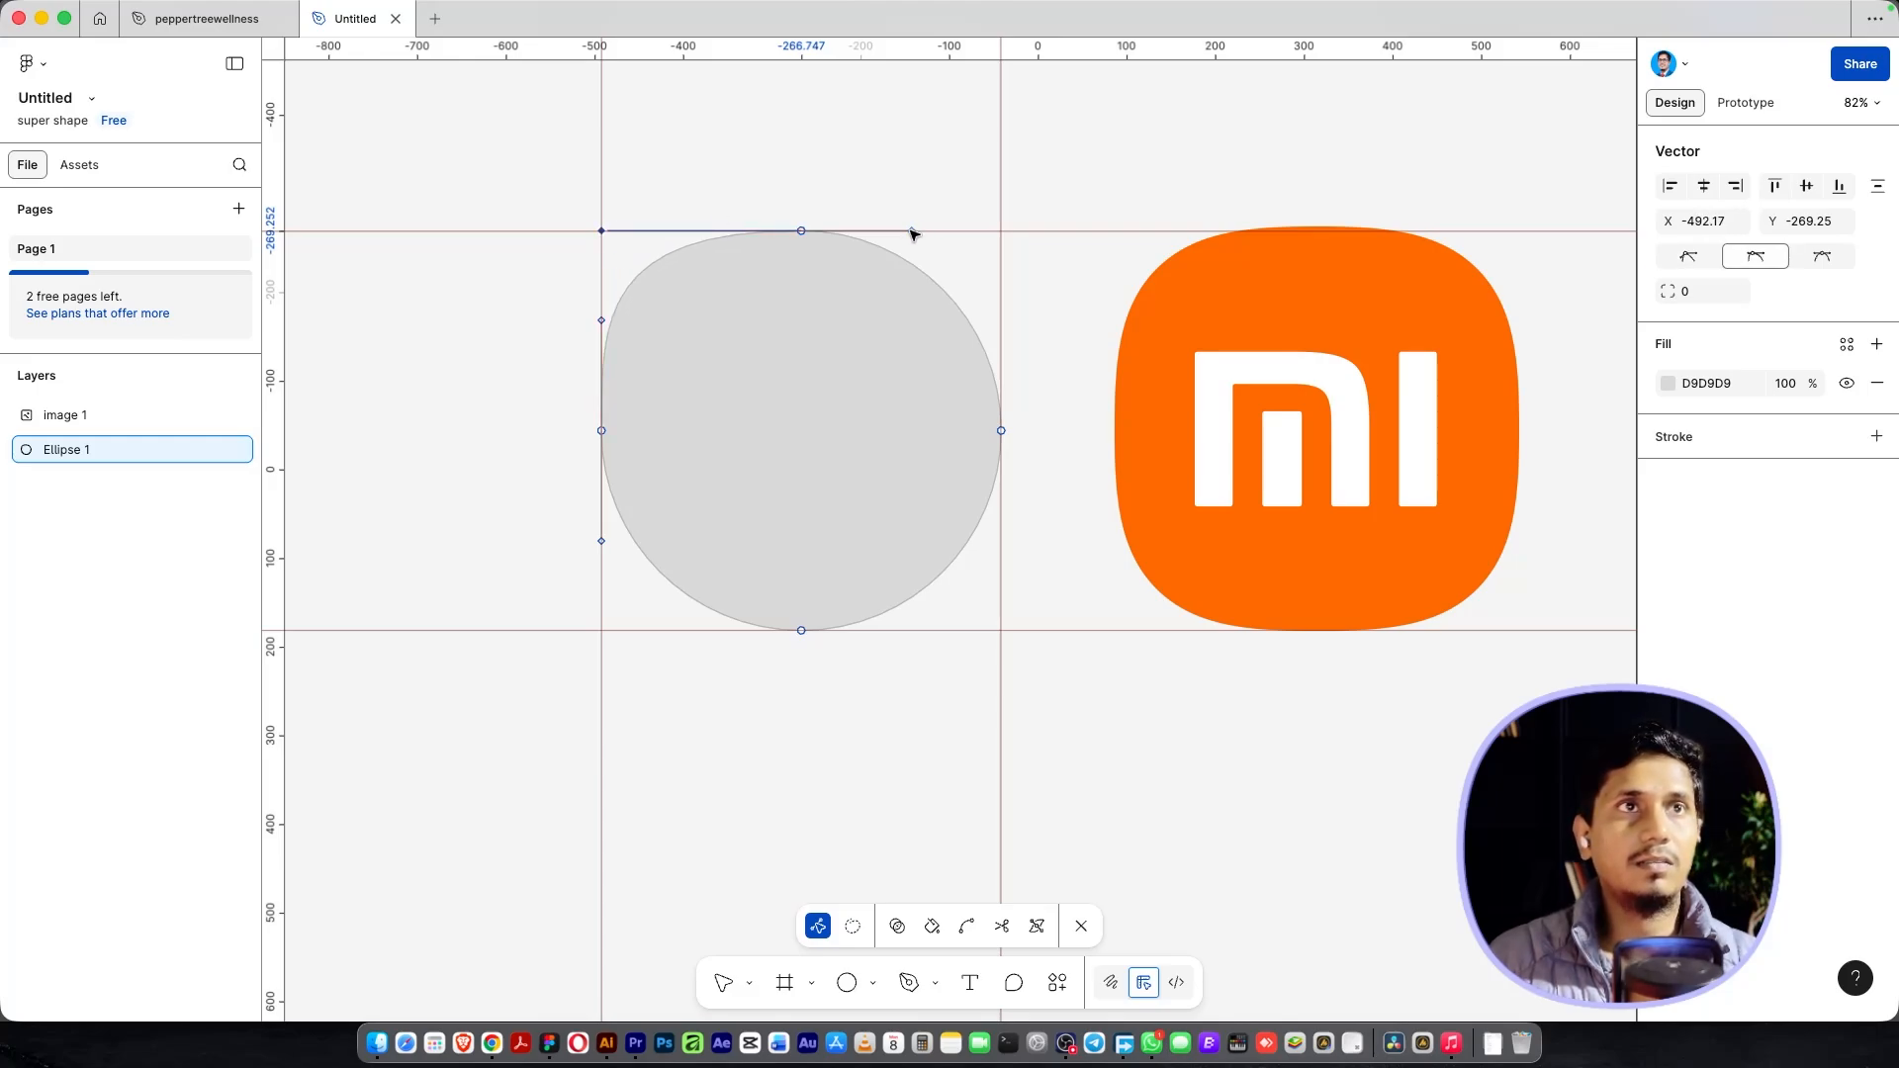
left_click(911, 231)
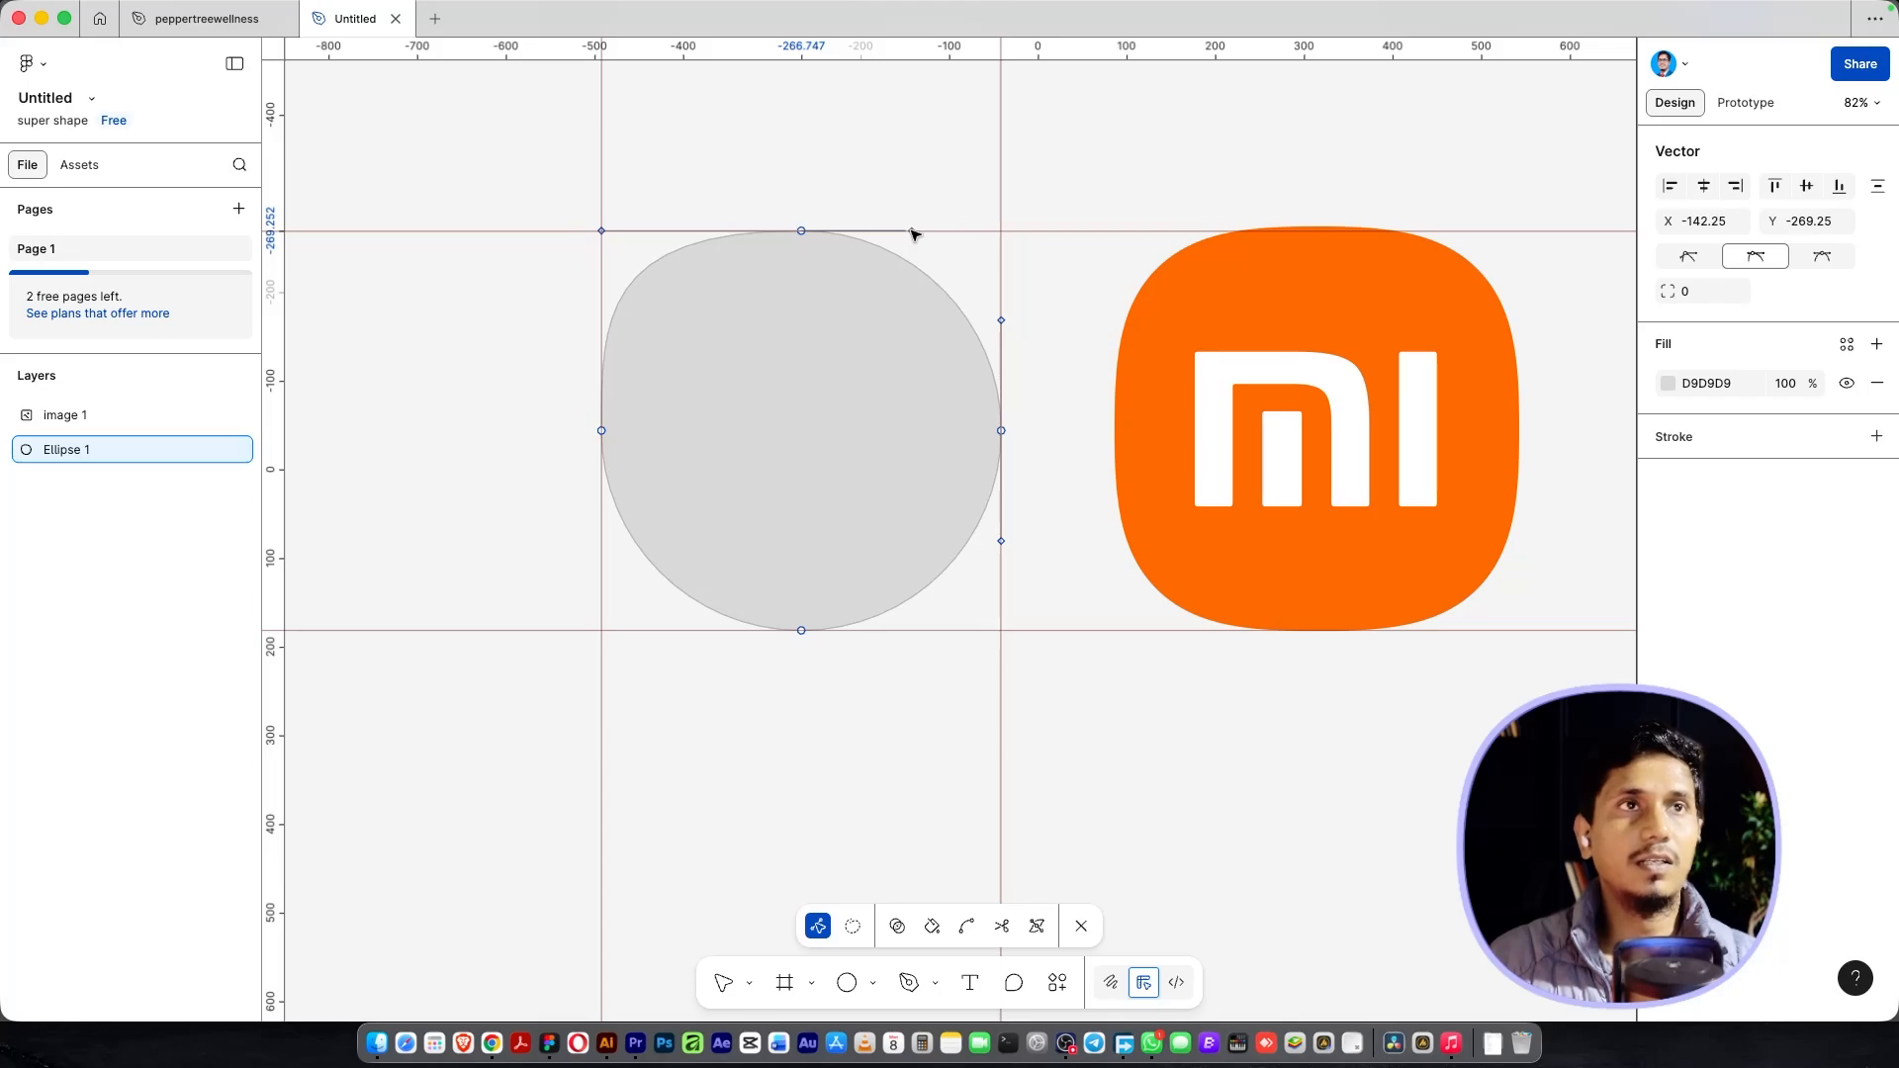
left_click_drag(920, 231, 1001, 231)
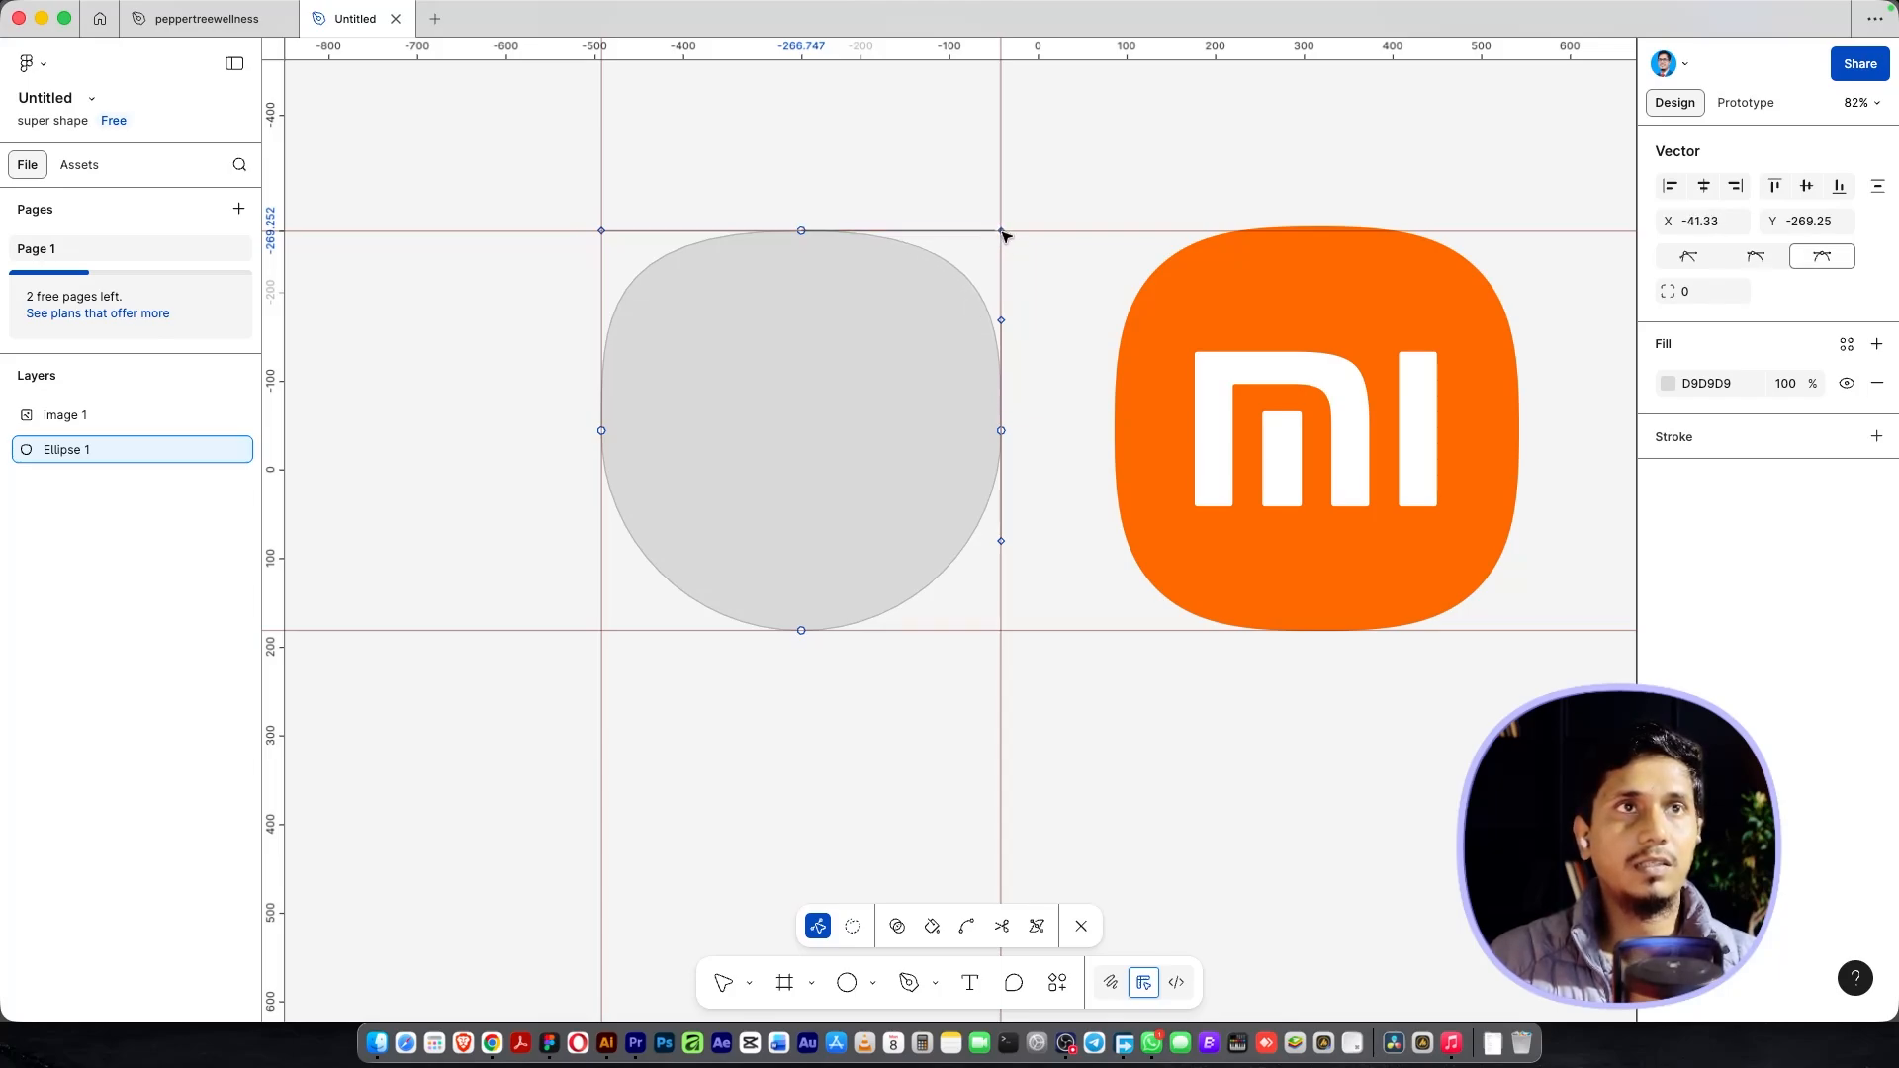
Step: Extend both handles of the bottom anchor point horizontally to the lower guide intersections
left_click(802, 631)
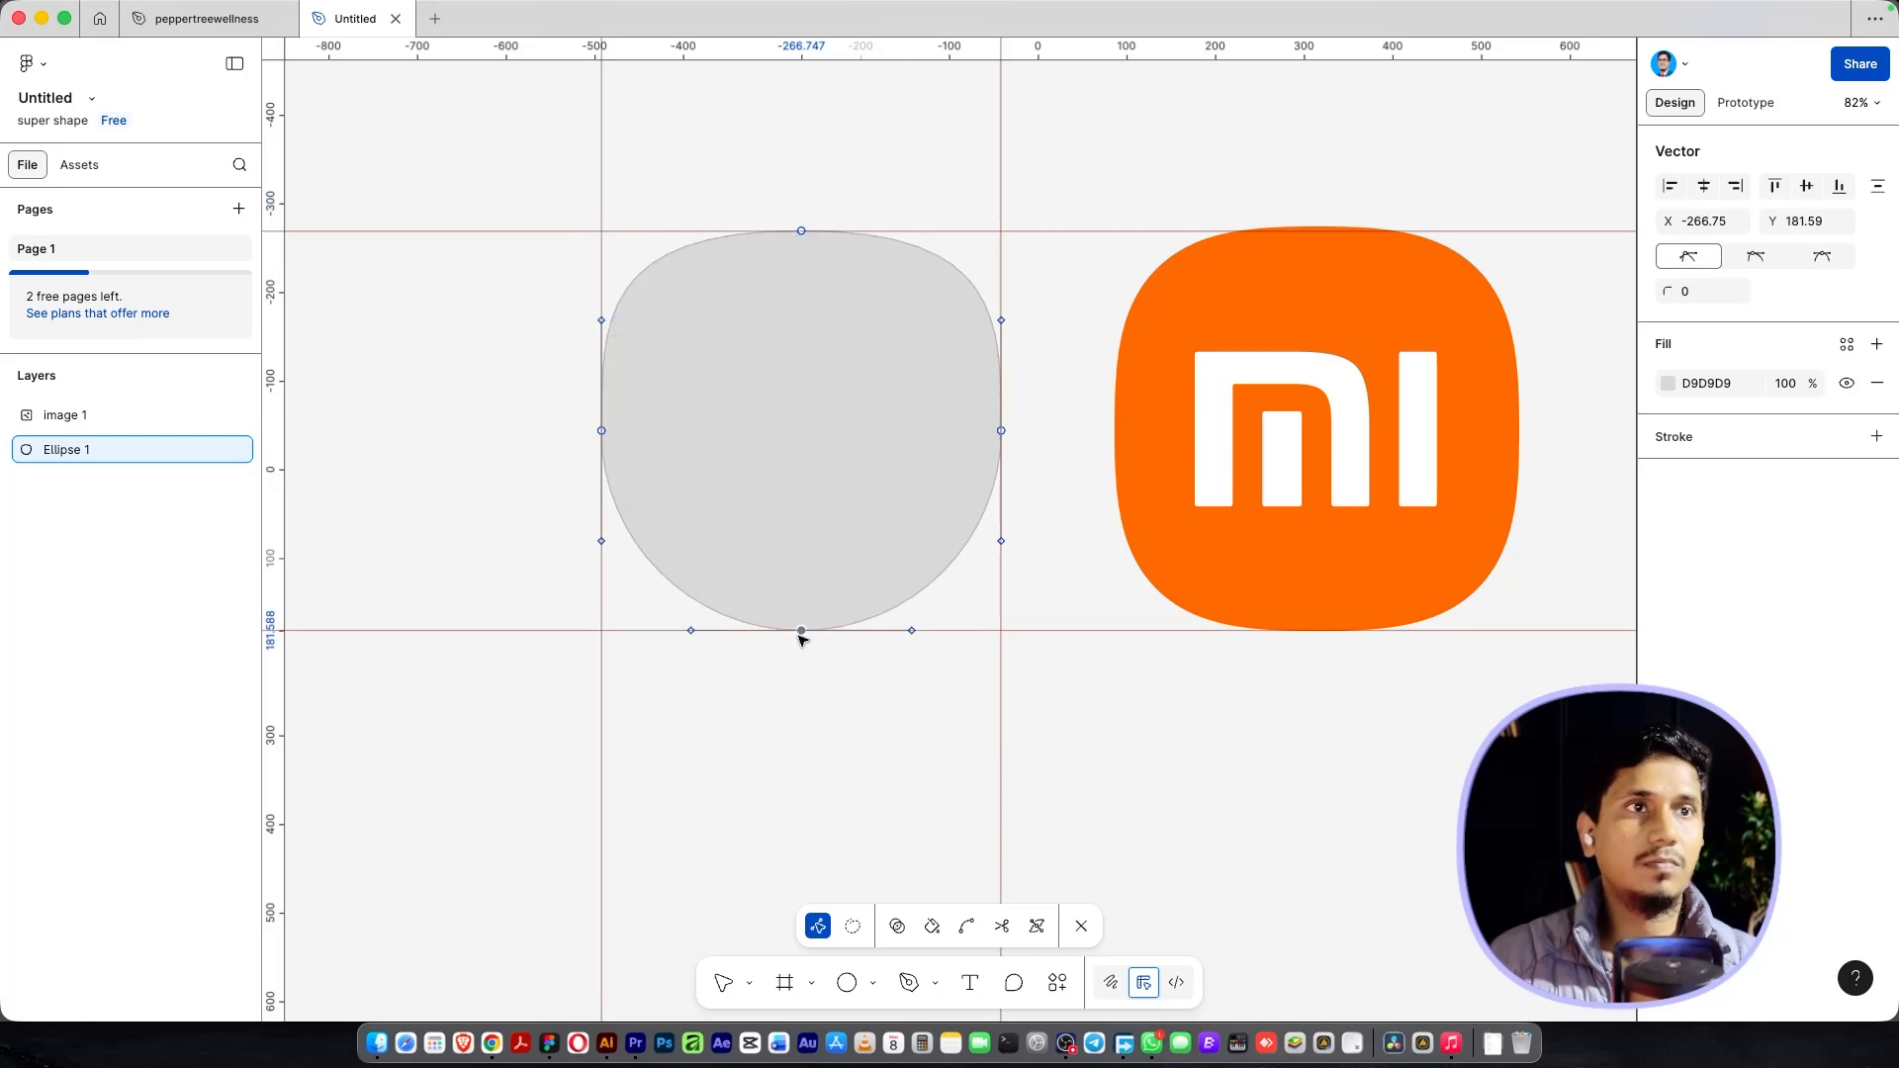
left_click(913, 631)
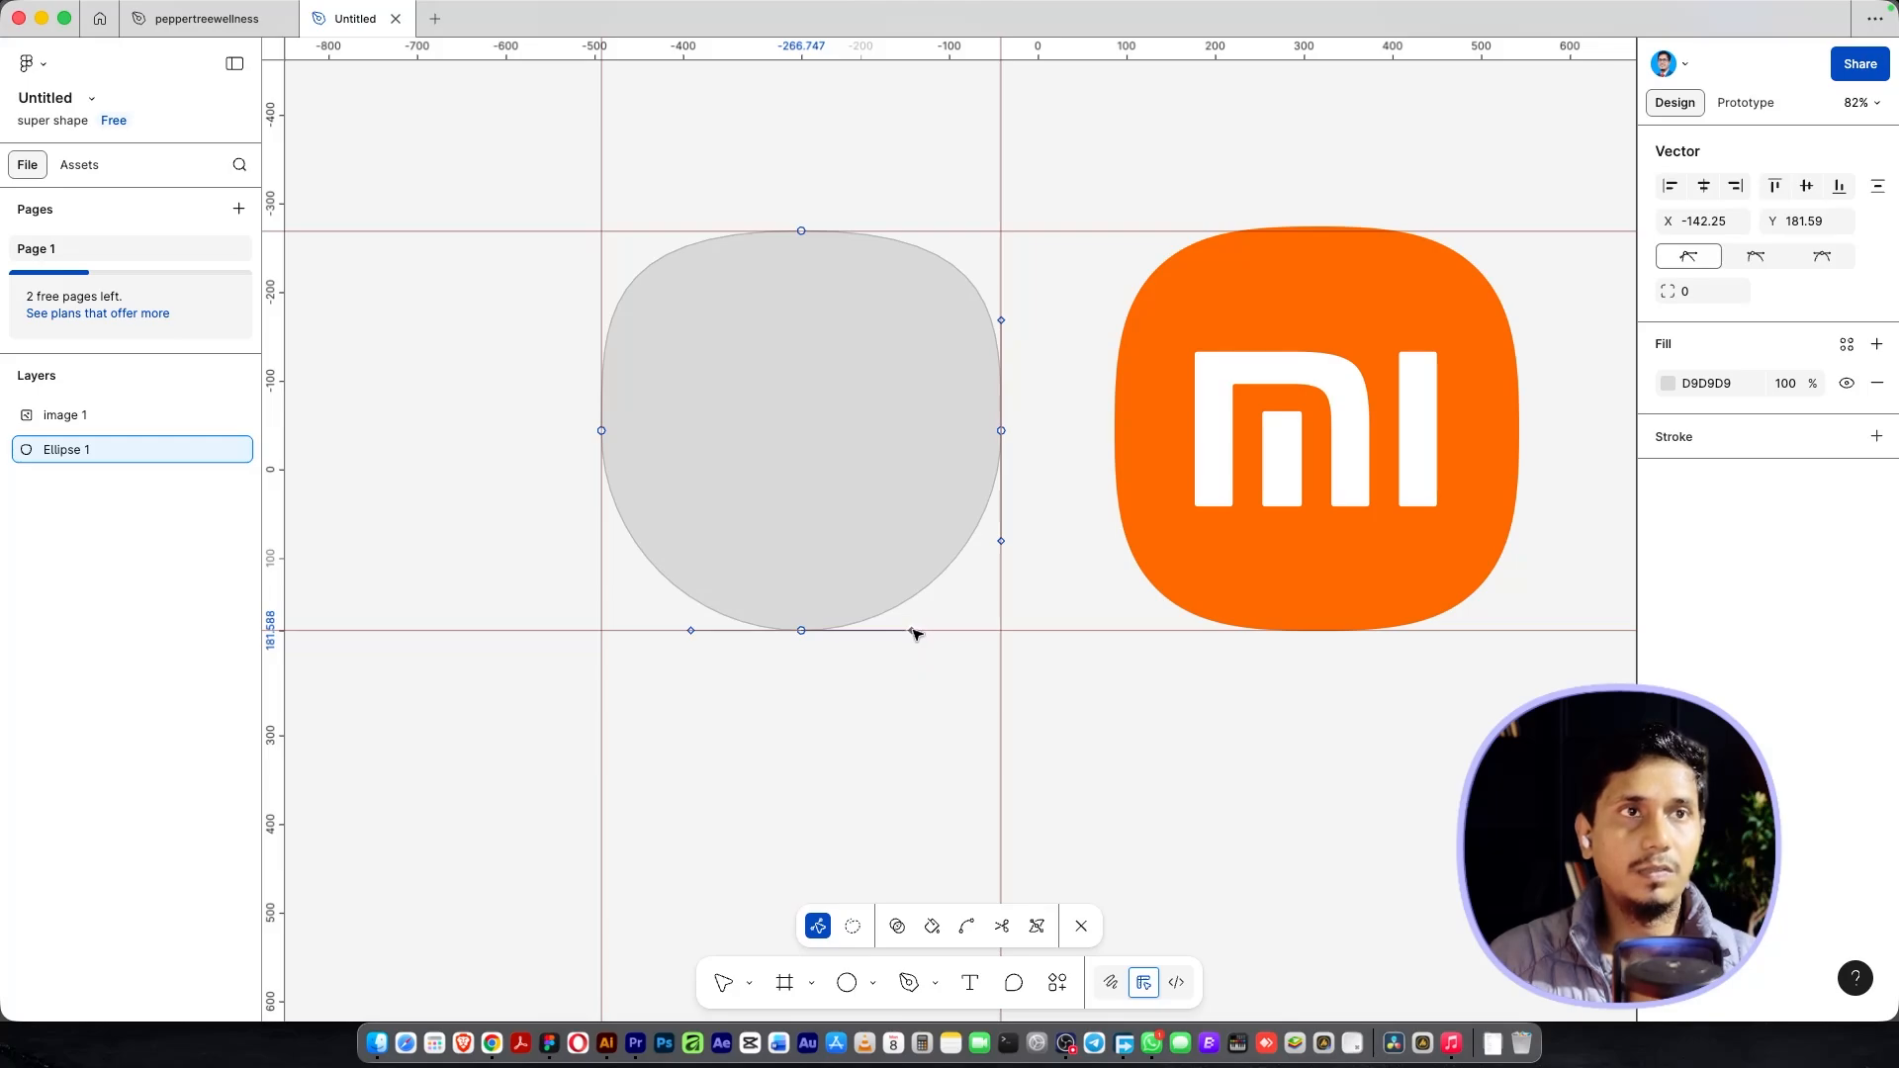
left_click_drag(913, 631, 1002, 632)
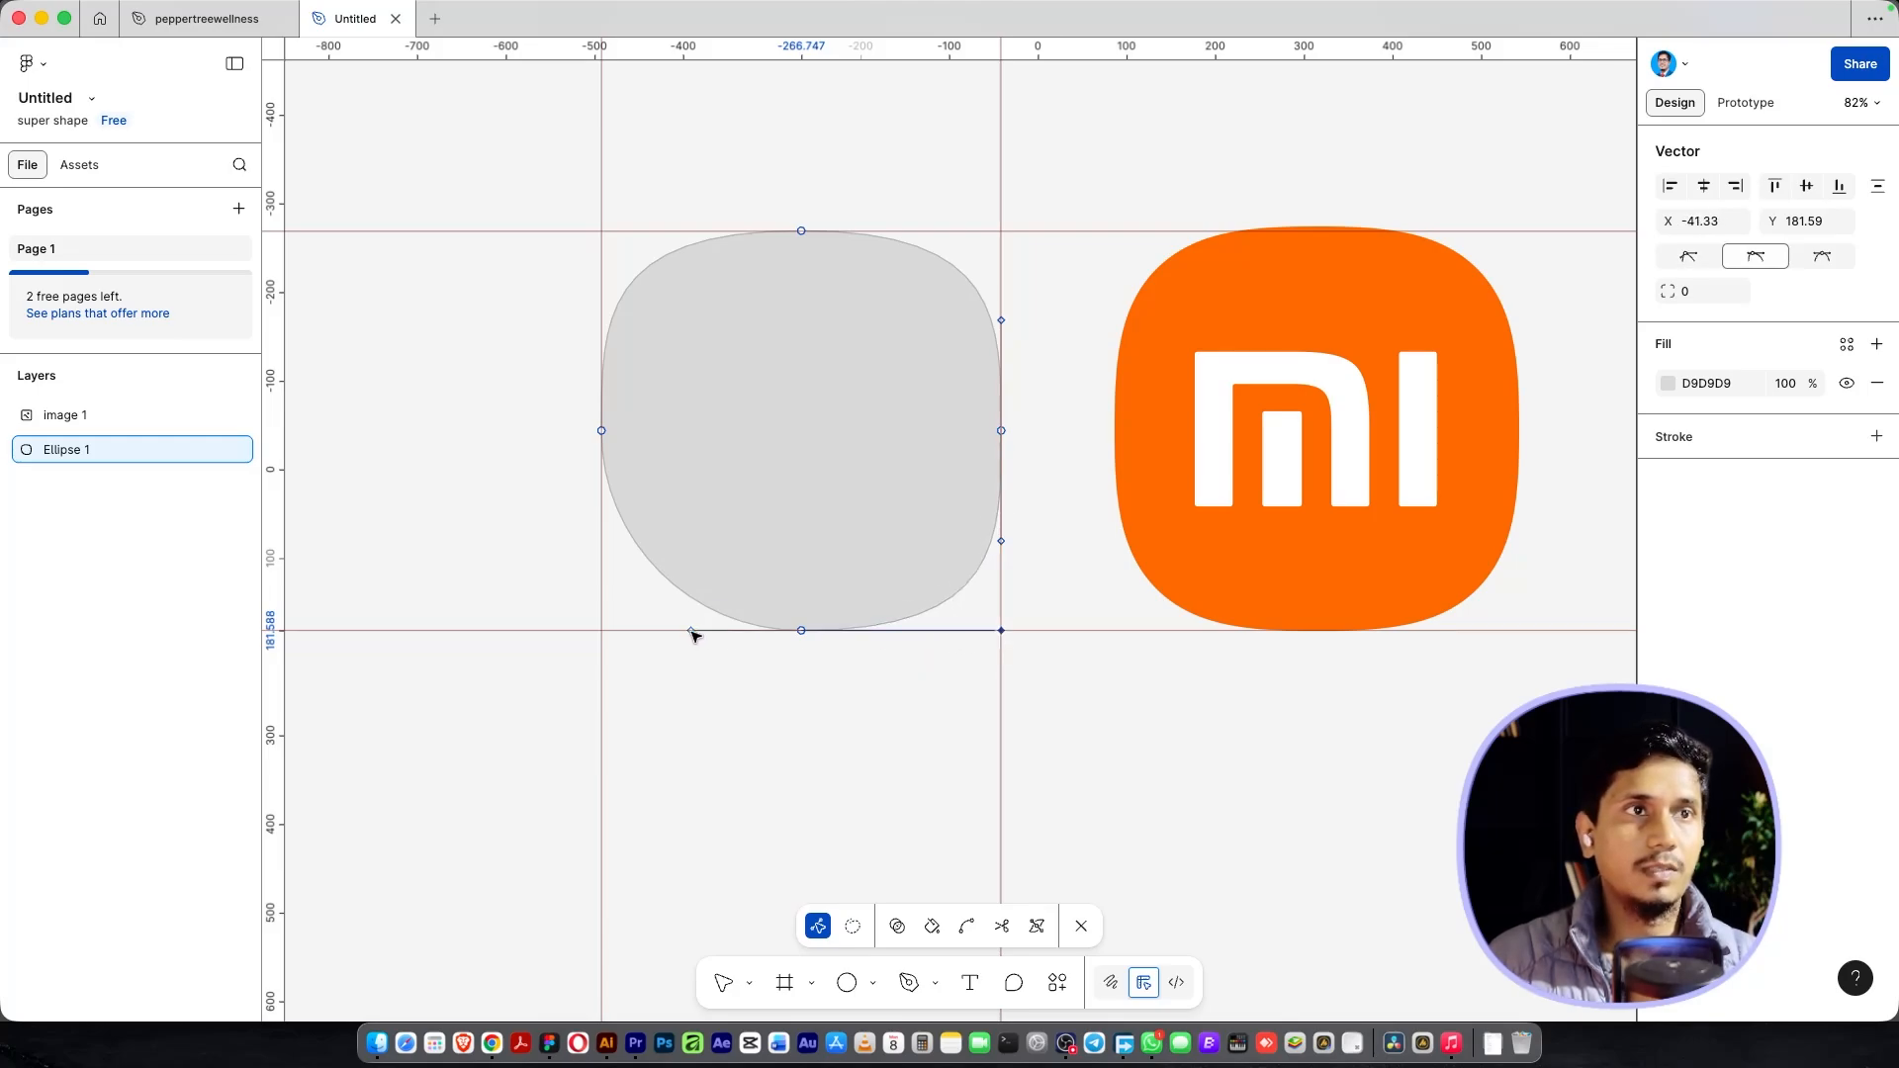
left_click(692, 632)
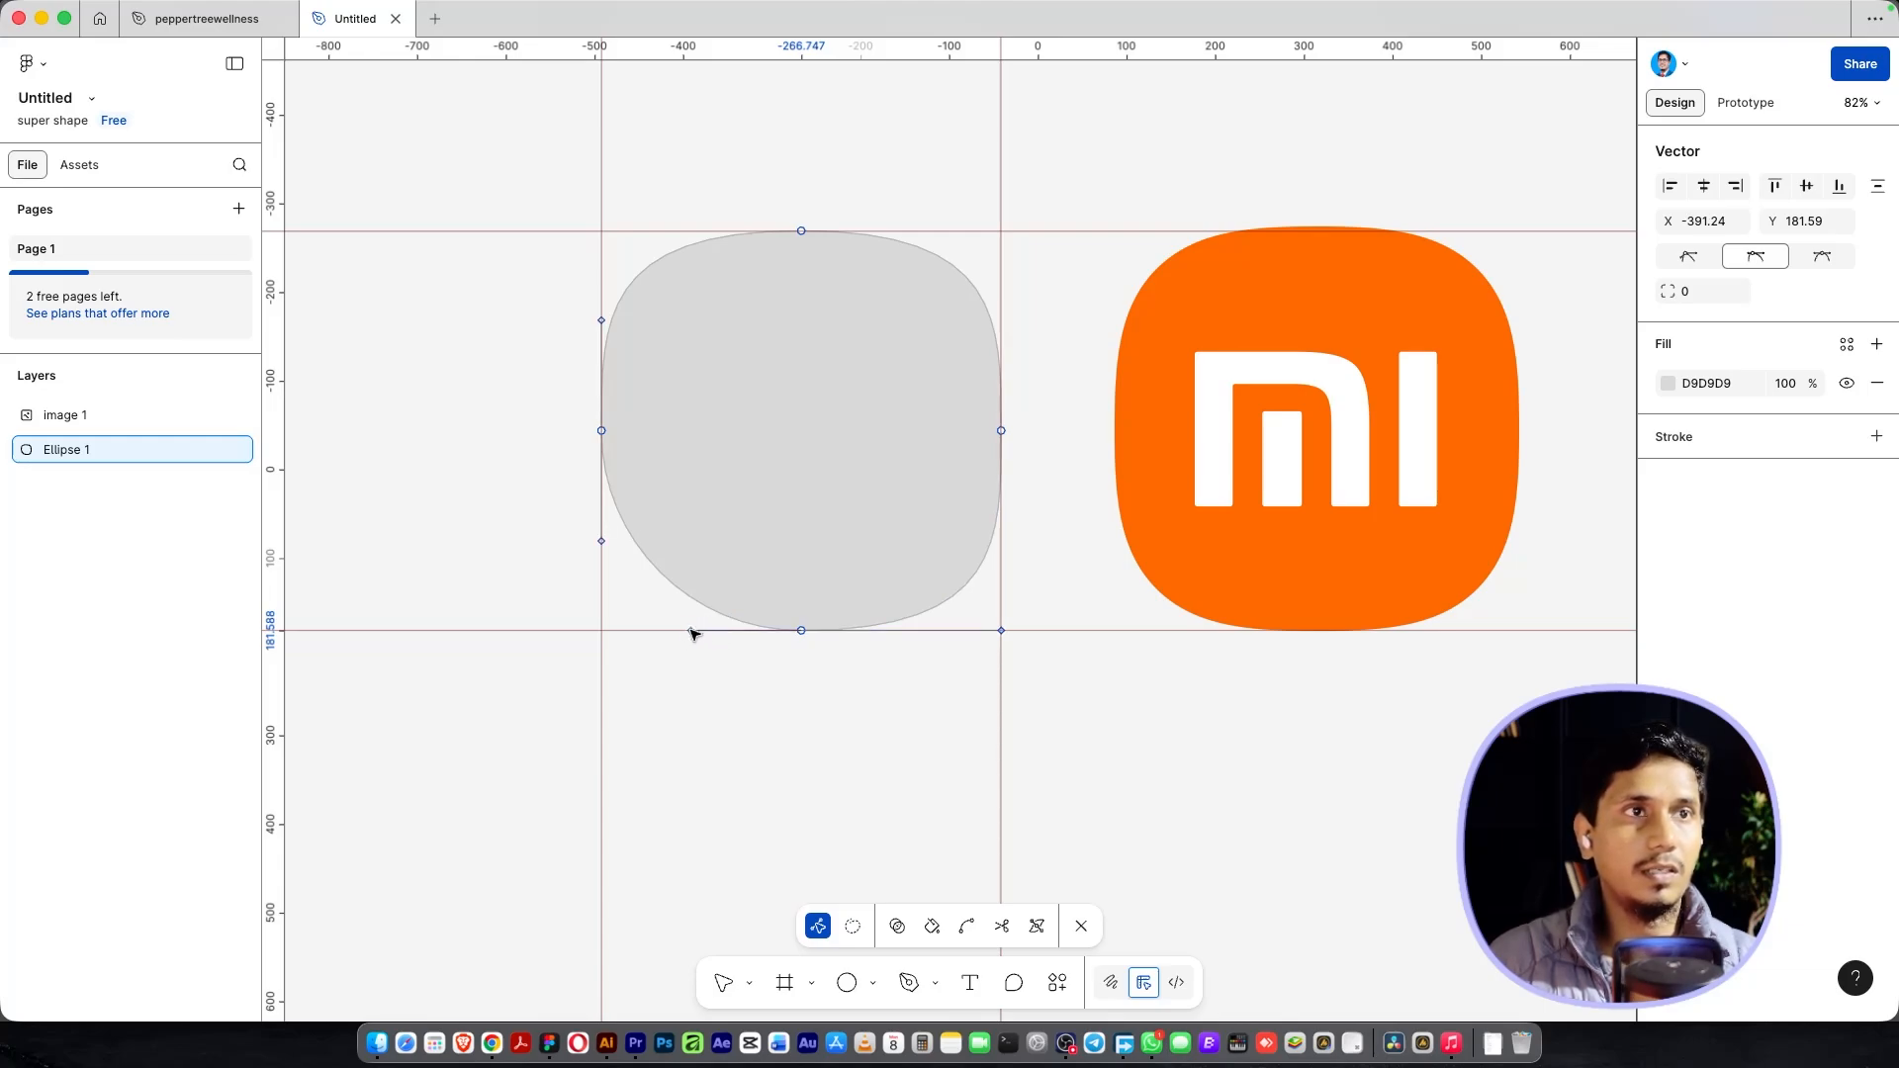
left_click_drag(693, 631, 601, 631)
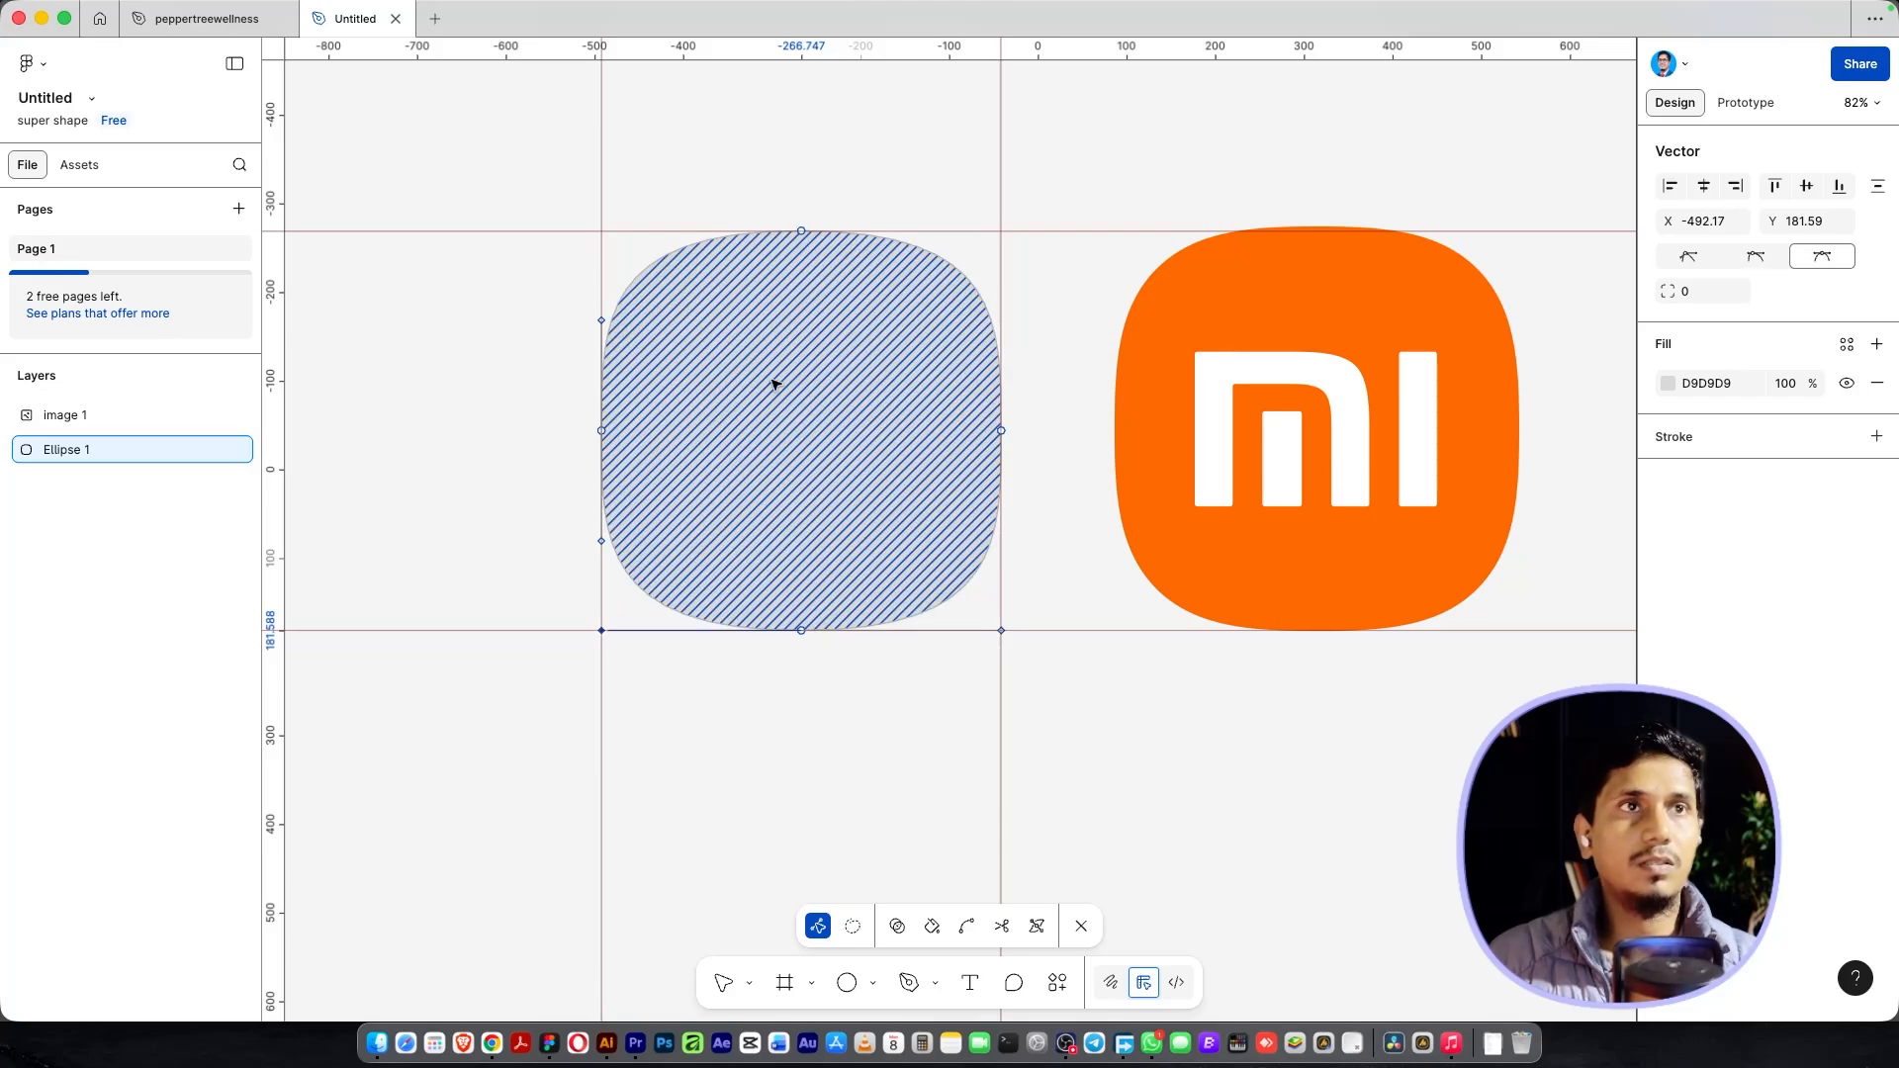
Step: Leave vector editing and fill the reshaped circle with the logo's orange, FF6900, using the eyedropper
left_click(894, 724)
key("Escape")
key("Escape")
left_click(861, 501)
key("i")
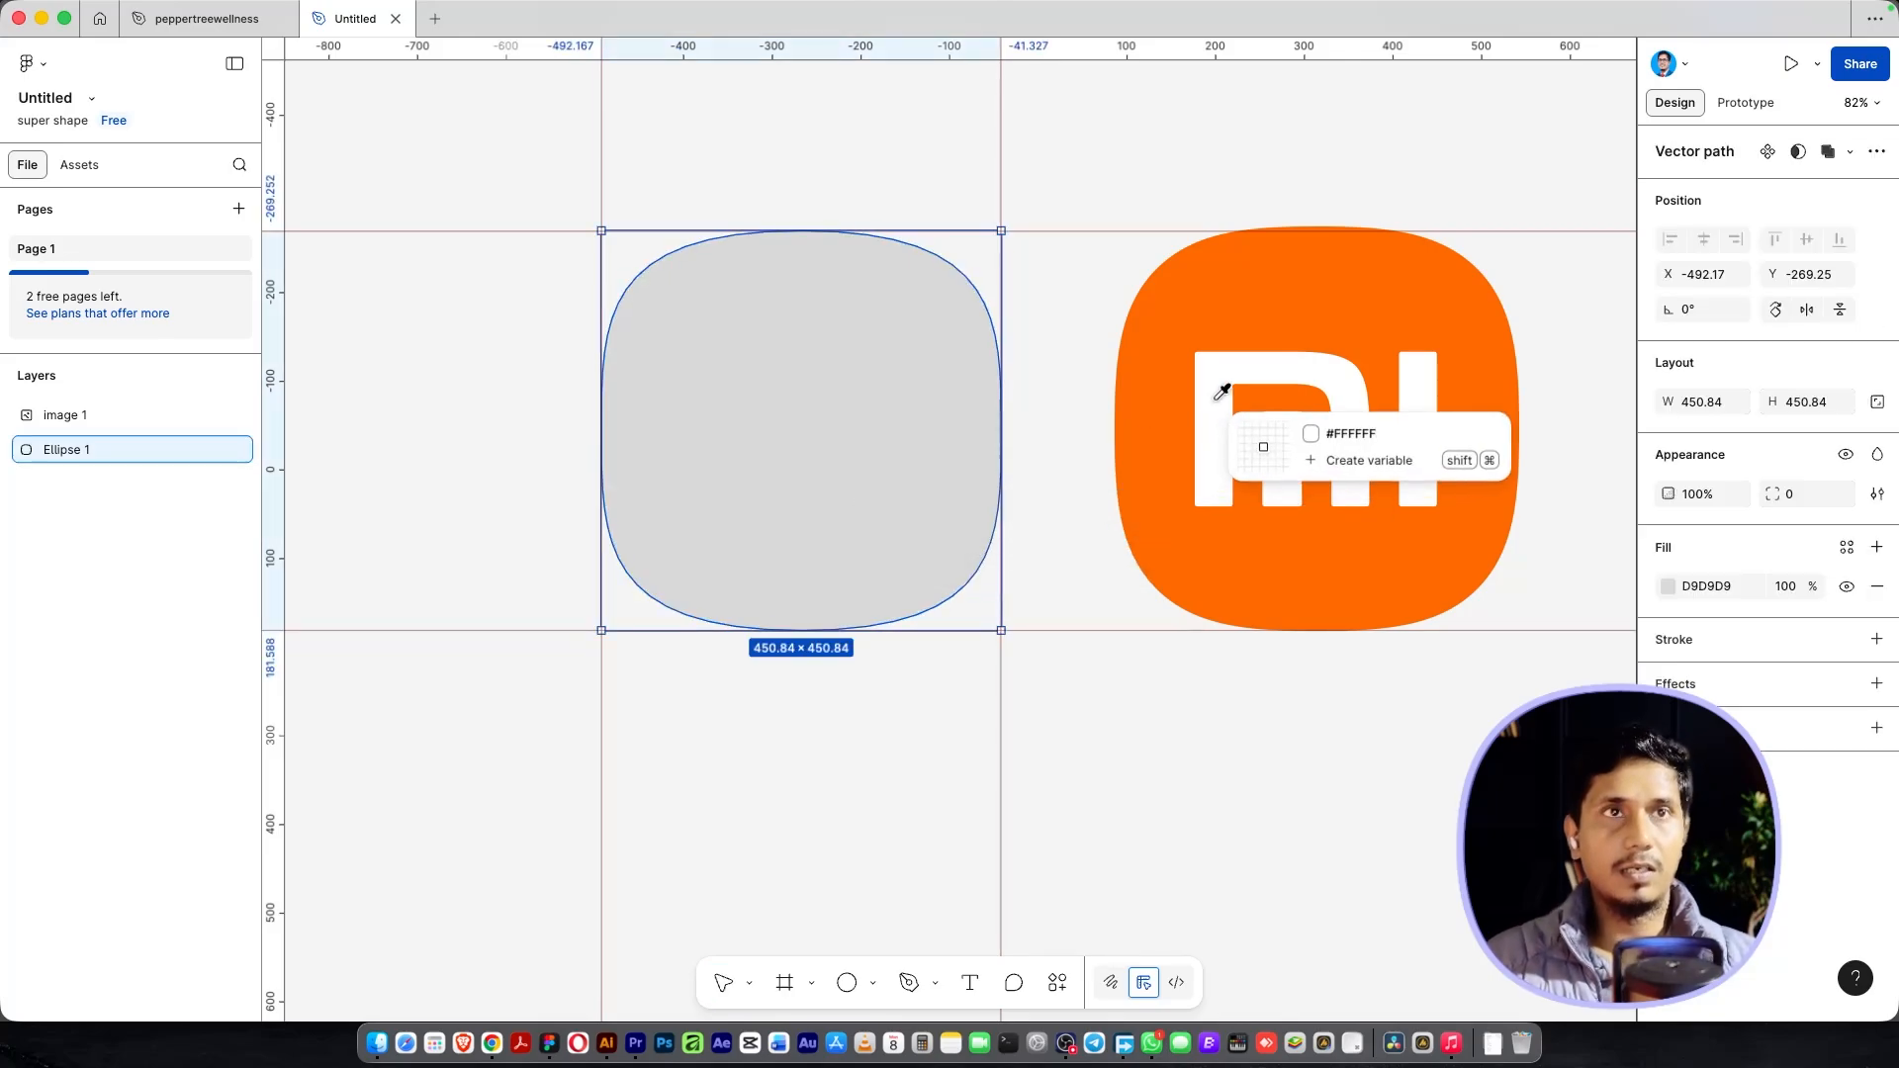
left_click(1218, 295)
Step: Move the orange shape and the logo off the guides, leaving the shape partly over the logo's left side at about X 226, Y -874
left_click(929, 755)
left_click_drag(809, 556, 1314, 971)
left_click_drag(1354, 747, 1348, 576)
left_click_drag(1339, 690, 856, 324)
left_click_drag(1197, 598, 601, 918)
left_click_drag(849, 659, 1144, 233)
left_click_drag(557, 550, 796, 870)
left_click_drag(596, 796, 907, 382)
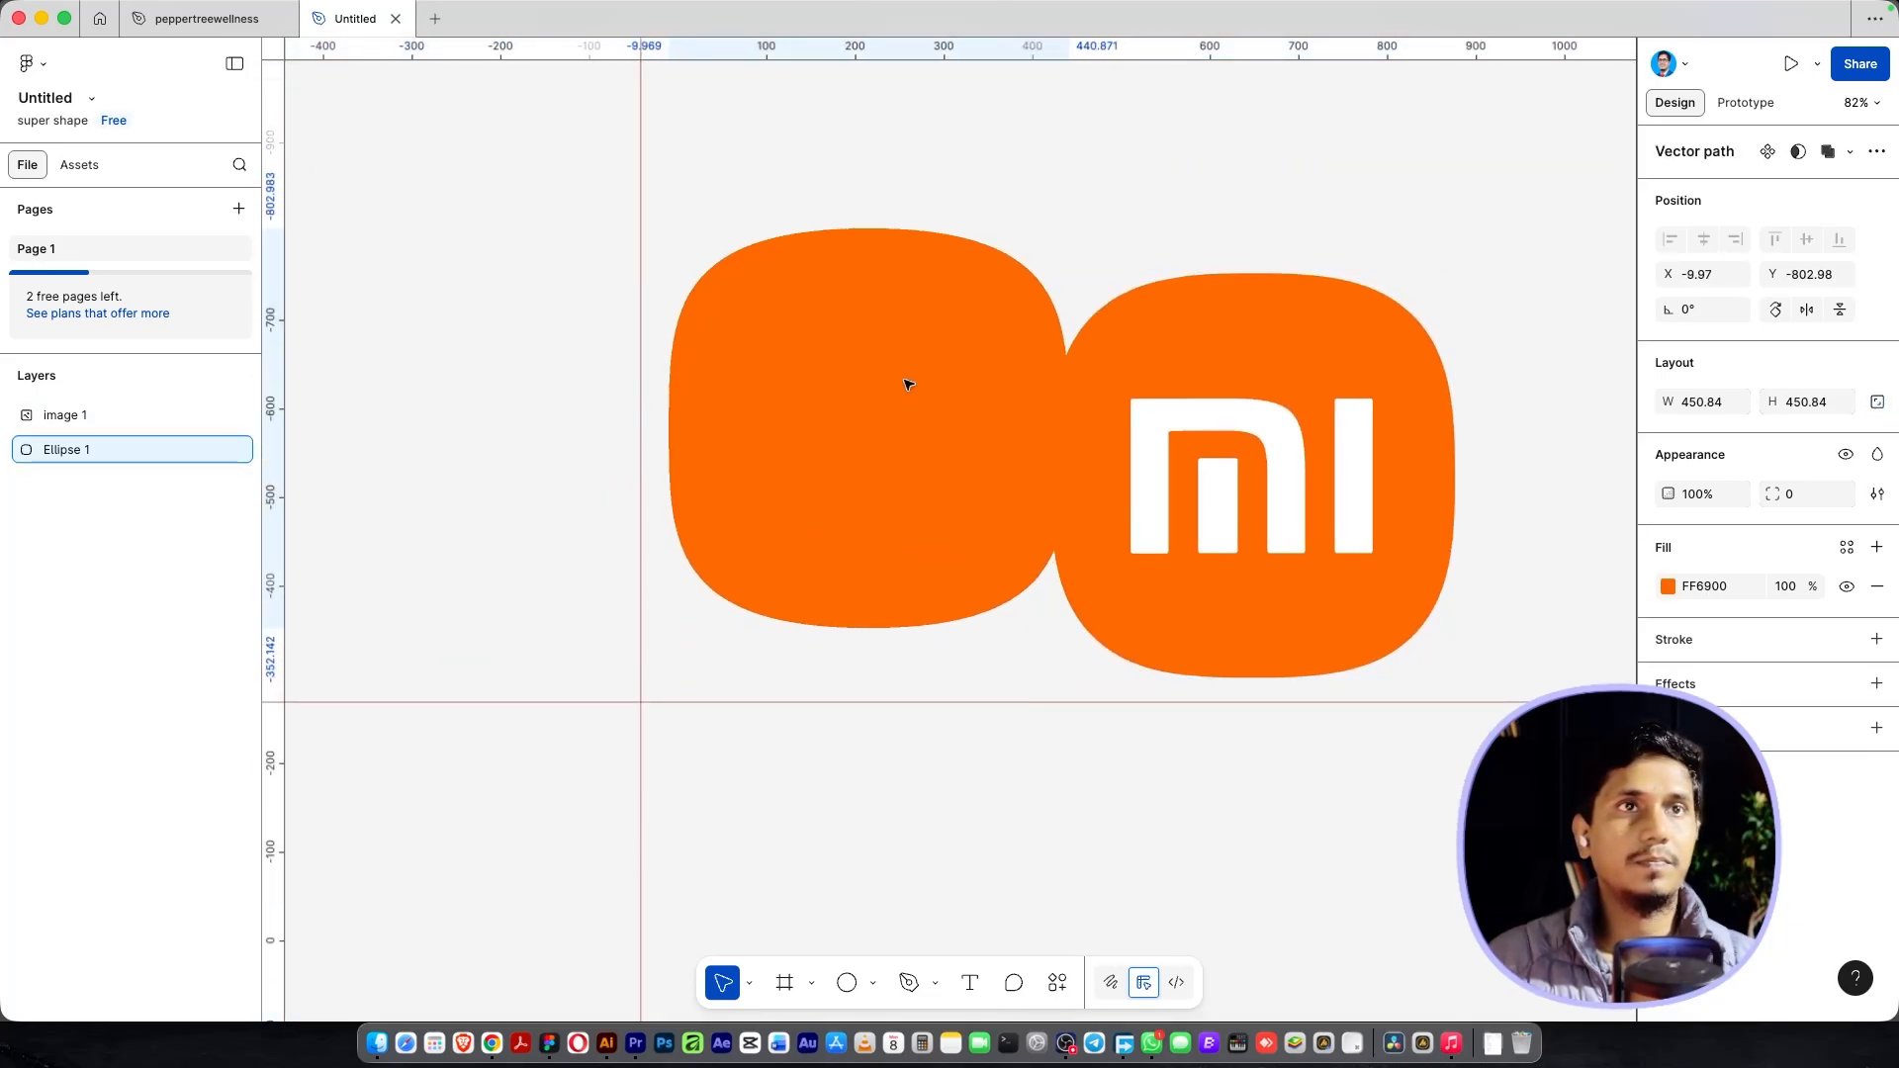
left_click_drag(1082, 460, 814, 488)
left_click_drag(947, 504, 1060, 437)
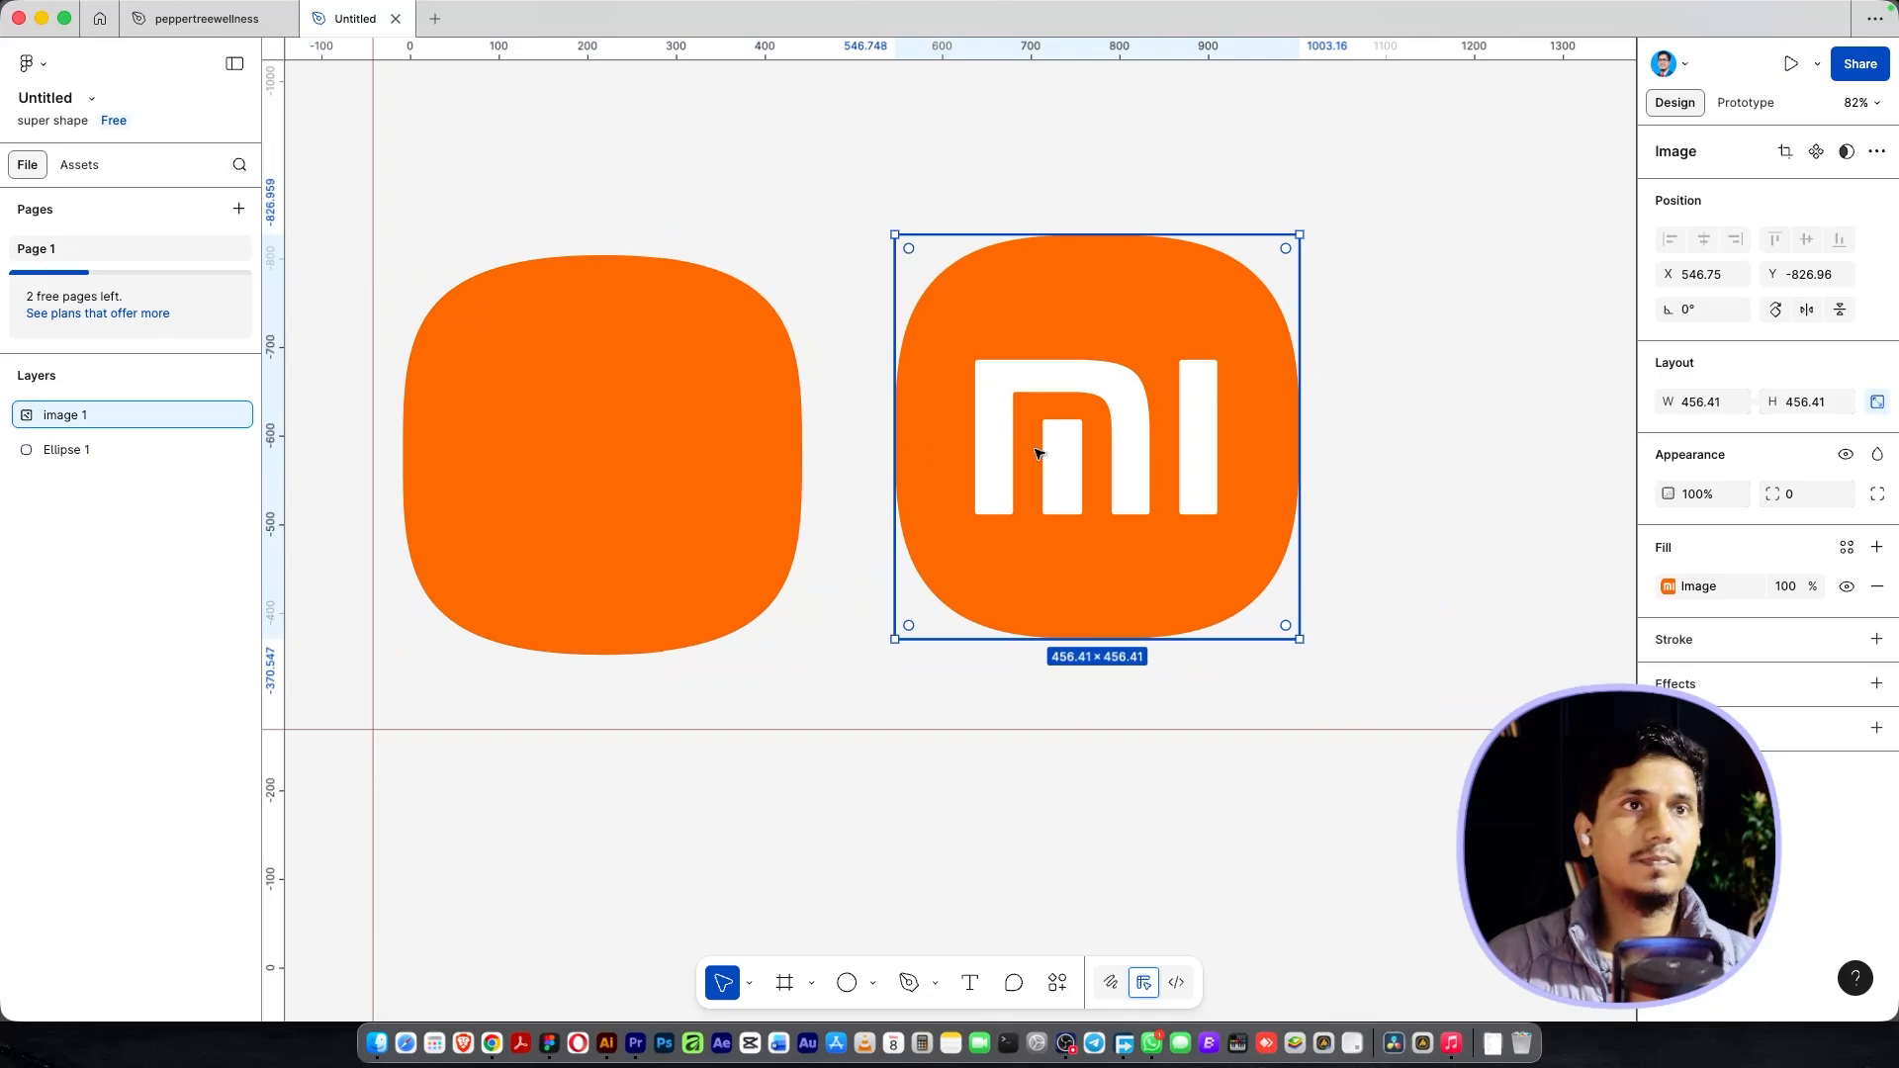
left_click_drag(722, 453, 888, 392)
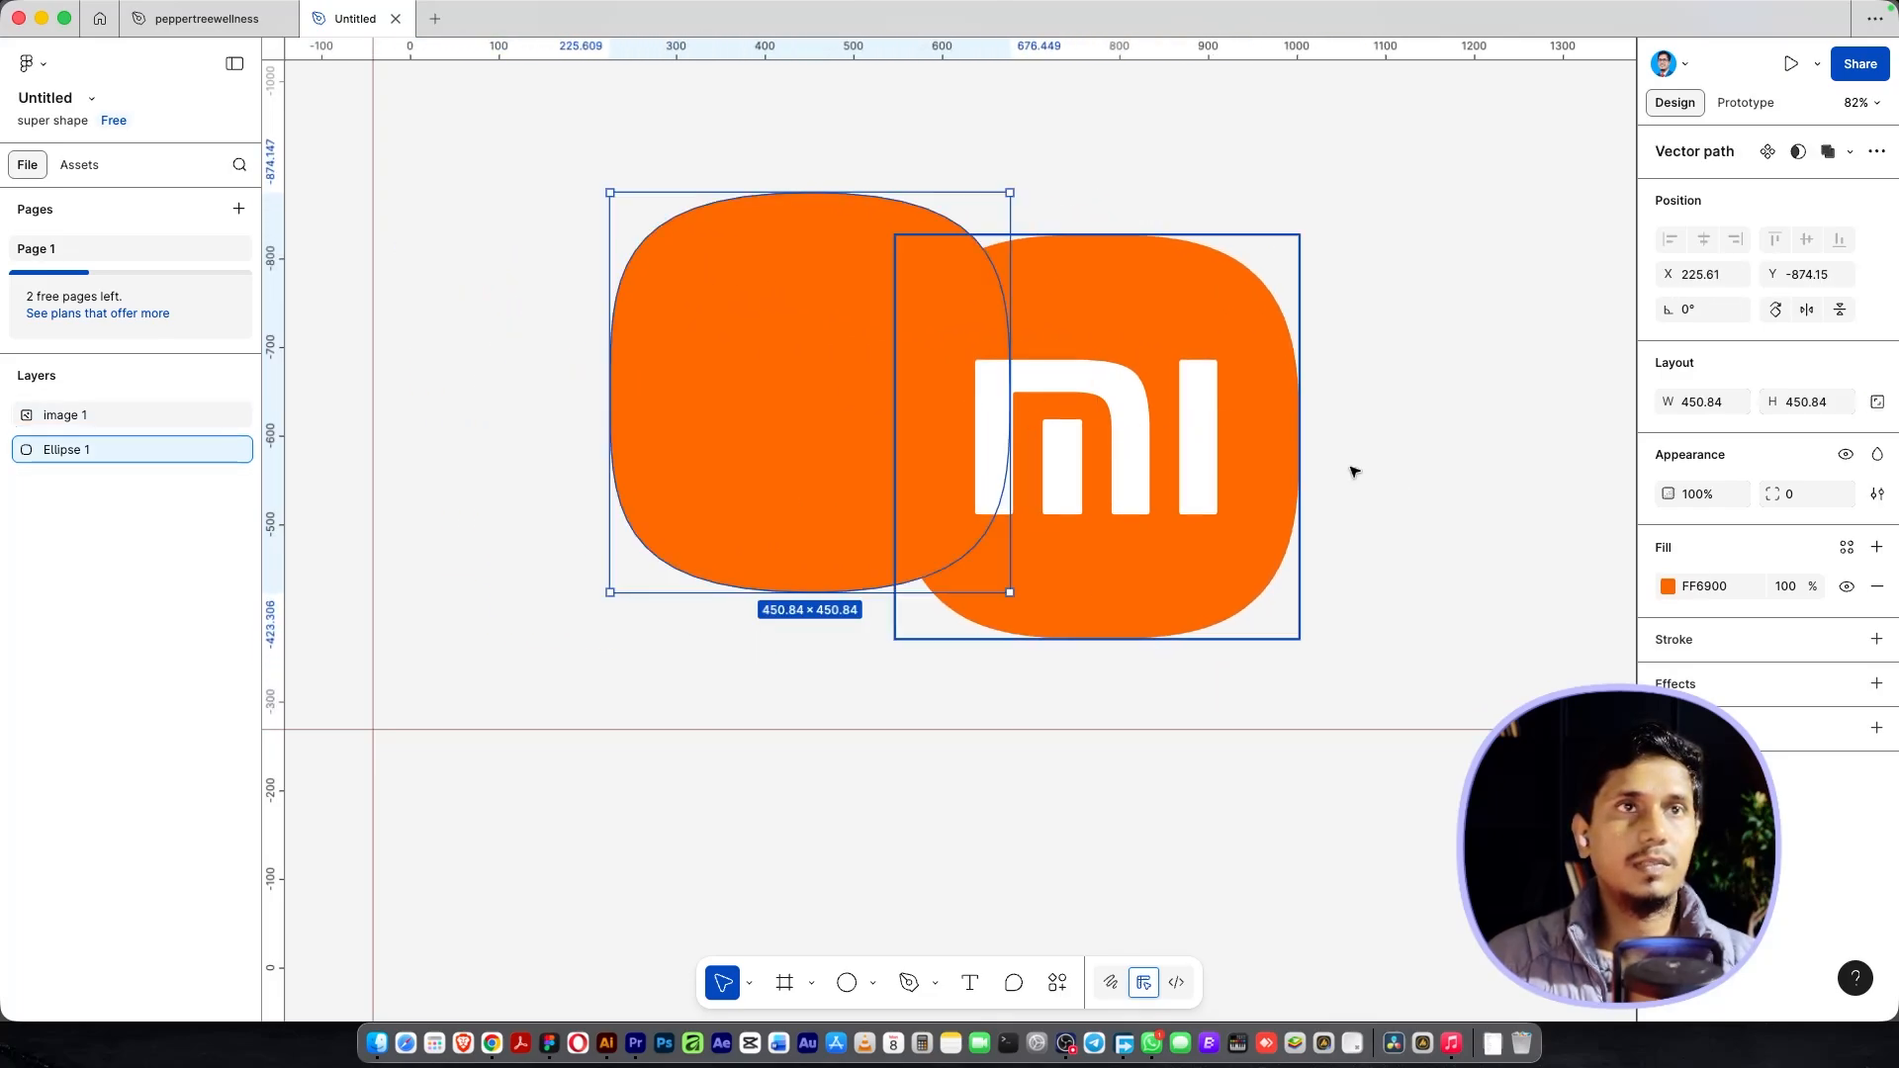
Step: Change the reshaped circle's fill to purple 8D43E7
left_click(1668, 586)
left_click_drag(1543, 826, 1568, 826)
left_click_drag(1566, 618, 1554, 600)
Step: Move the logo image over the purple shape and align both on their vertical centers for an outline comparison
left_click(1060, 339)
left_click_drag(1060, 340, 755, 305)
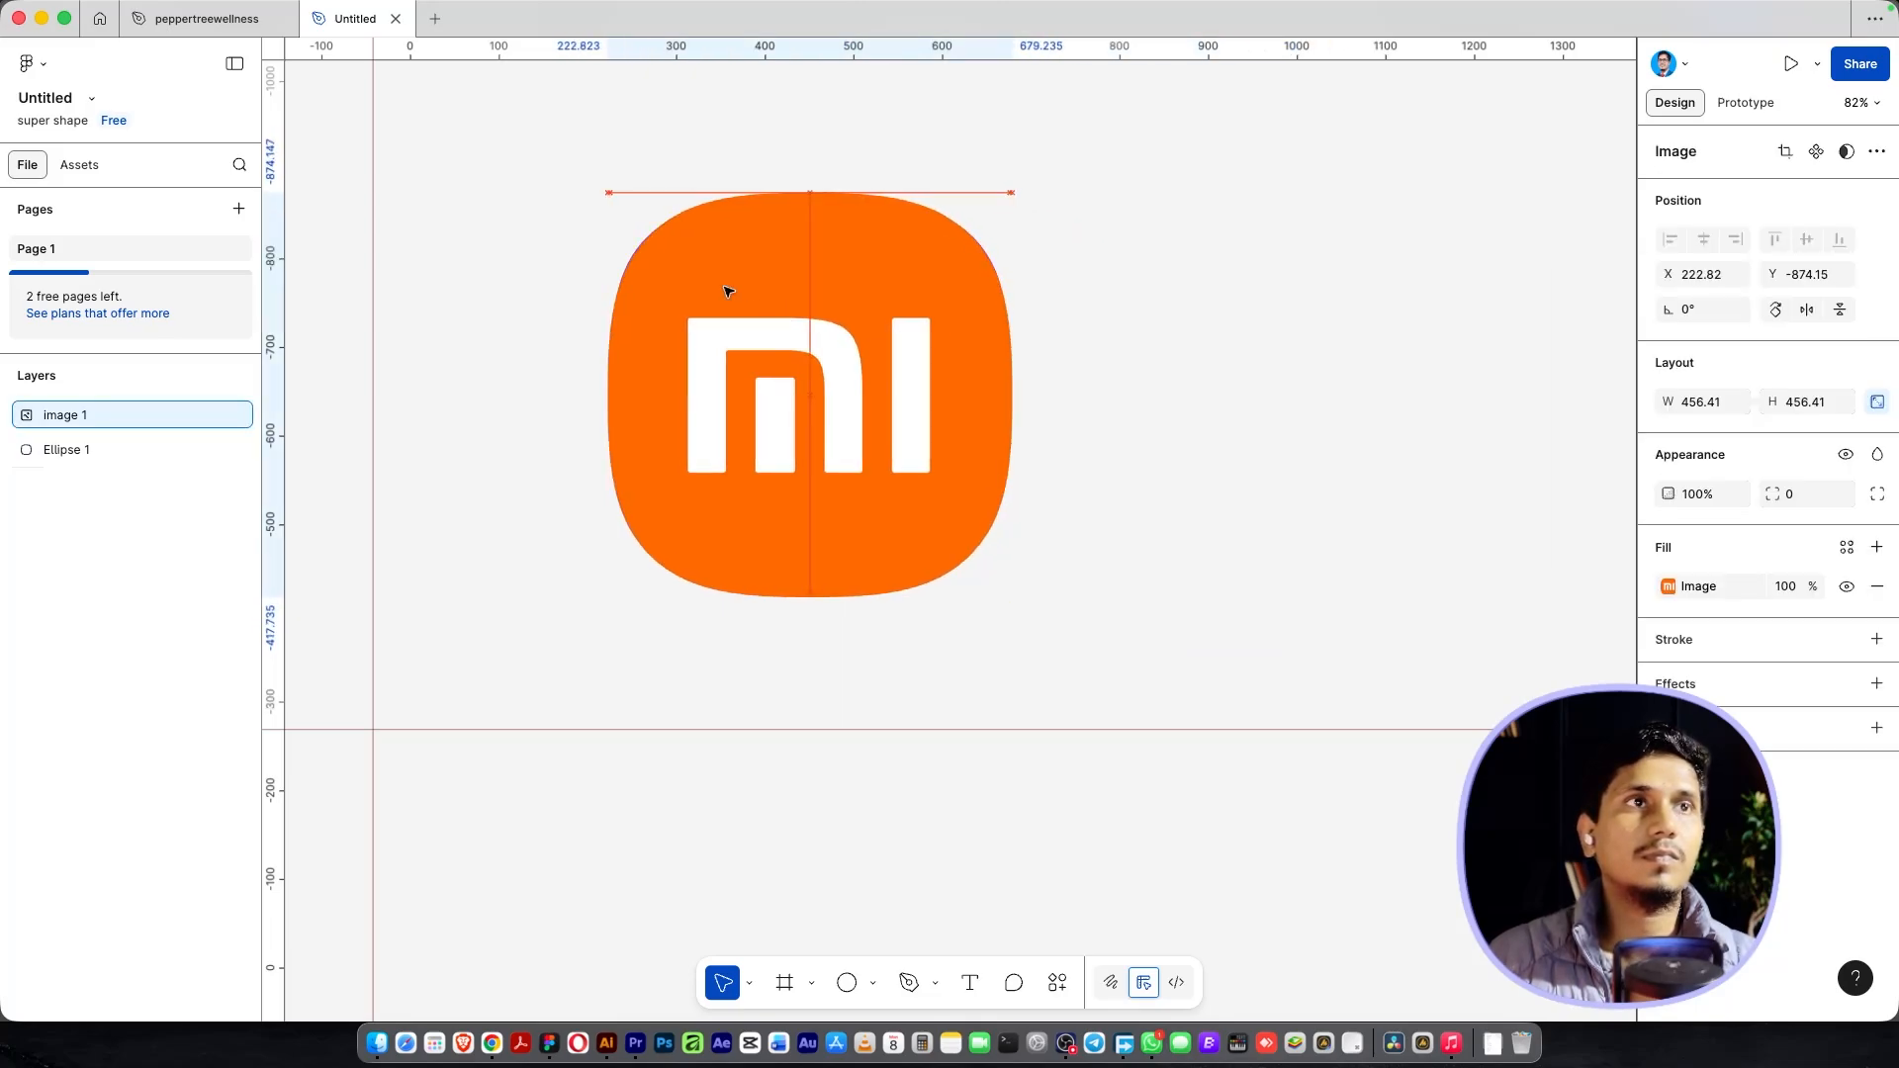
left_click_drag(560, 194, 1068, 601)
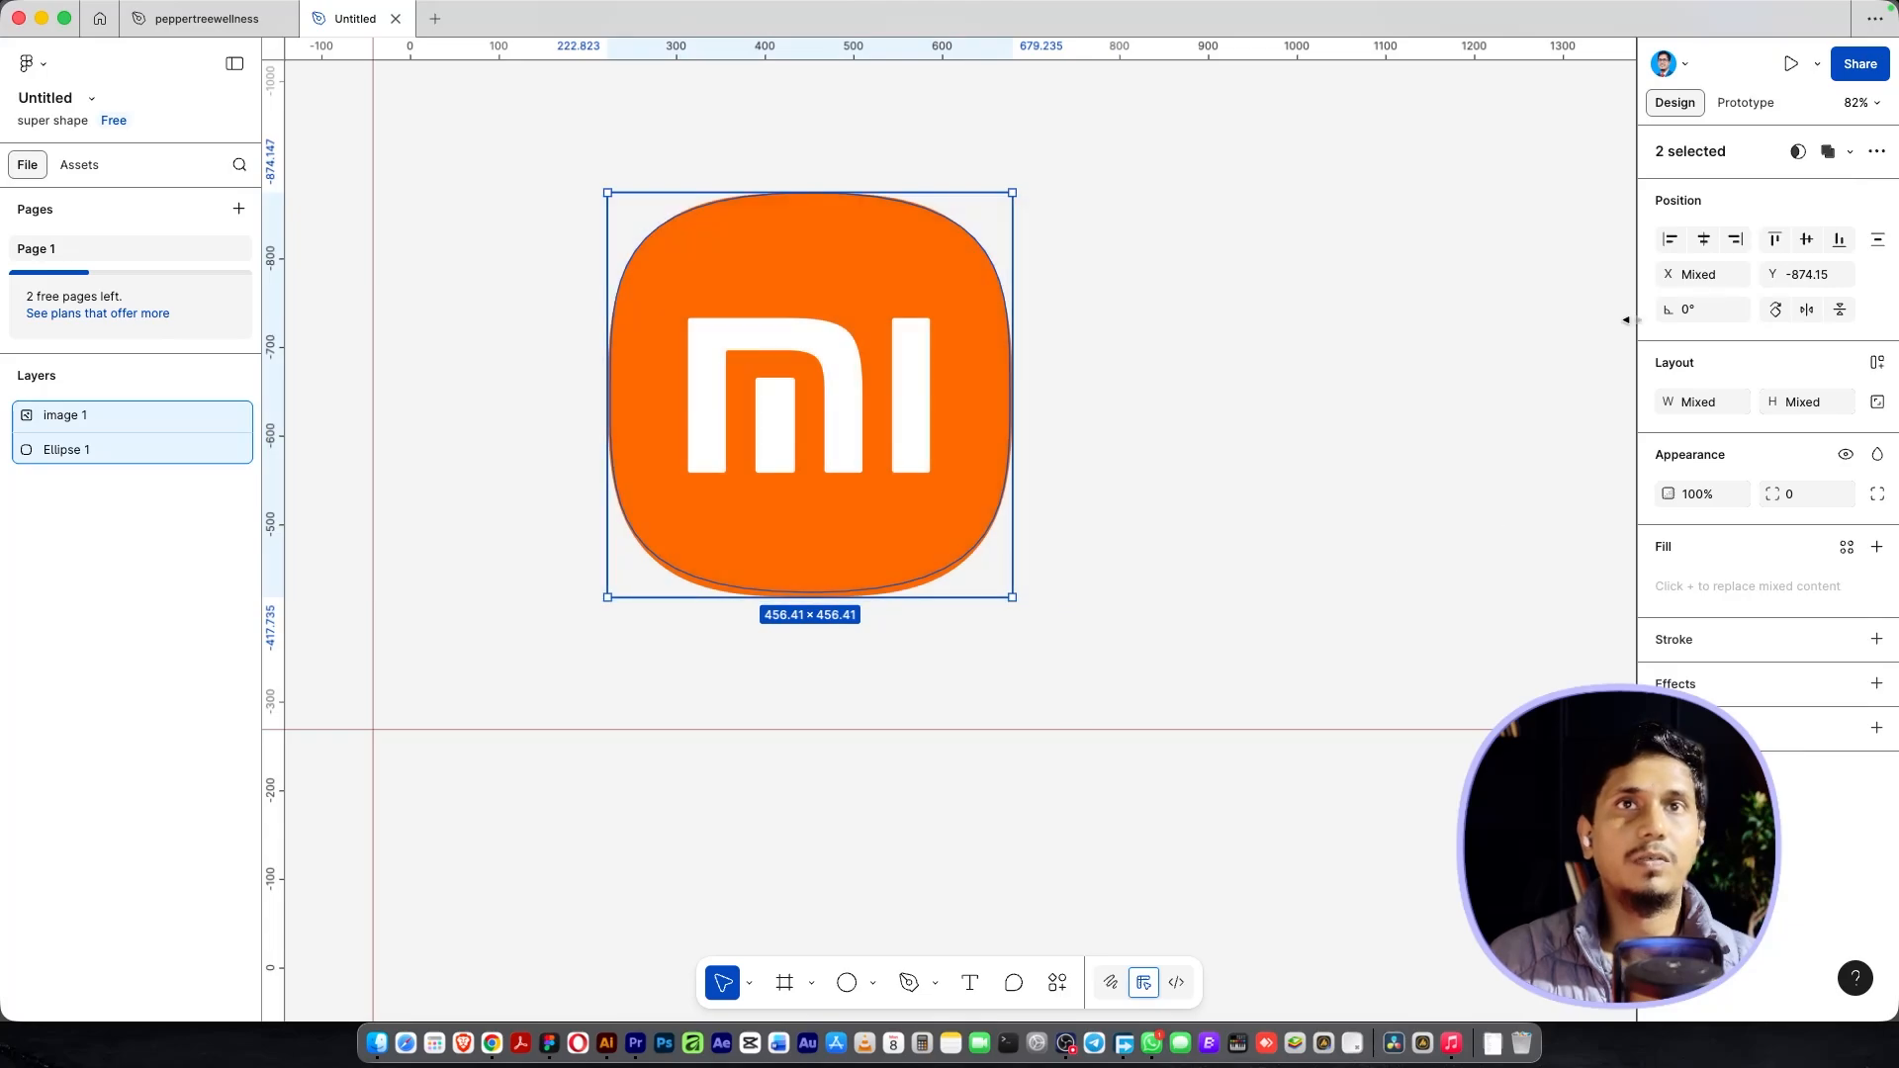
left_click(1806, 240)
key("Escape")
Step: Move the logo image off the purple shape to sit just right of it and clear the selection
left_click_drag(911, 509, 1239, 487)
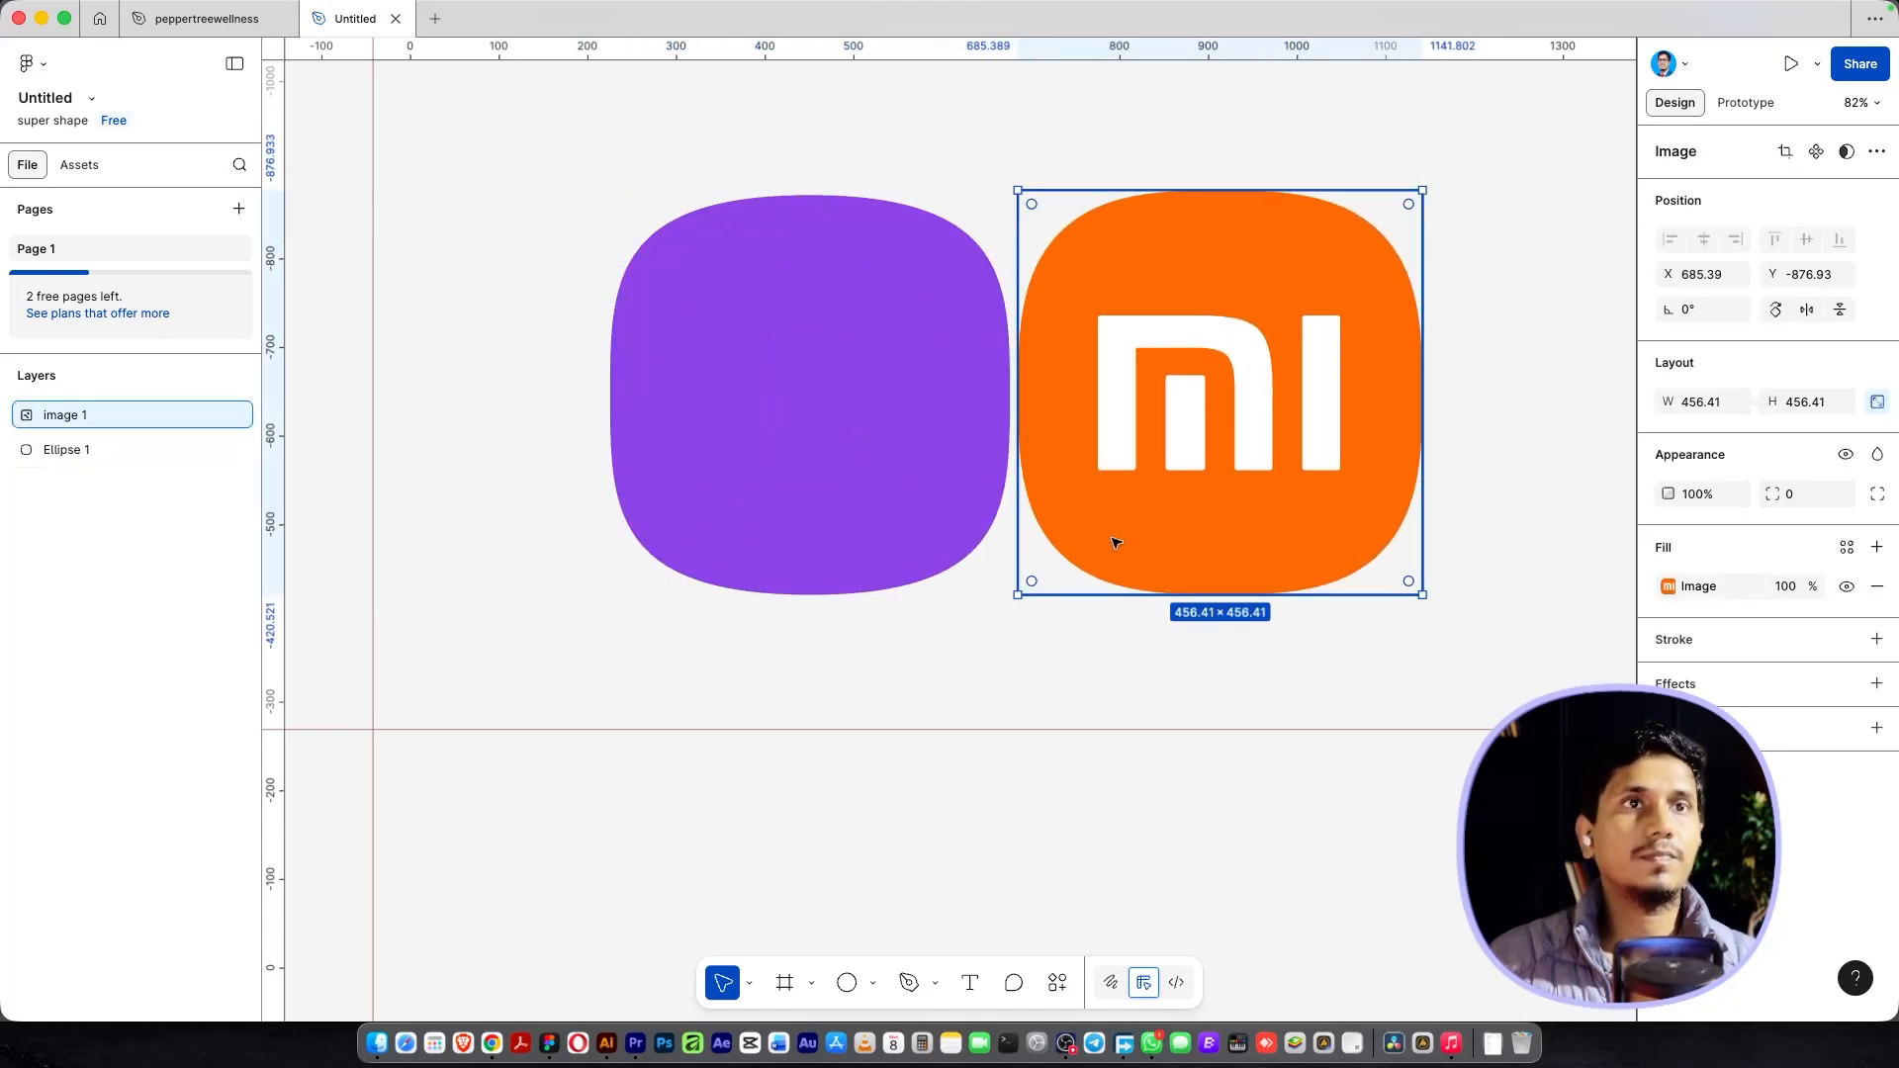
left_click(692, 441)
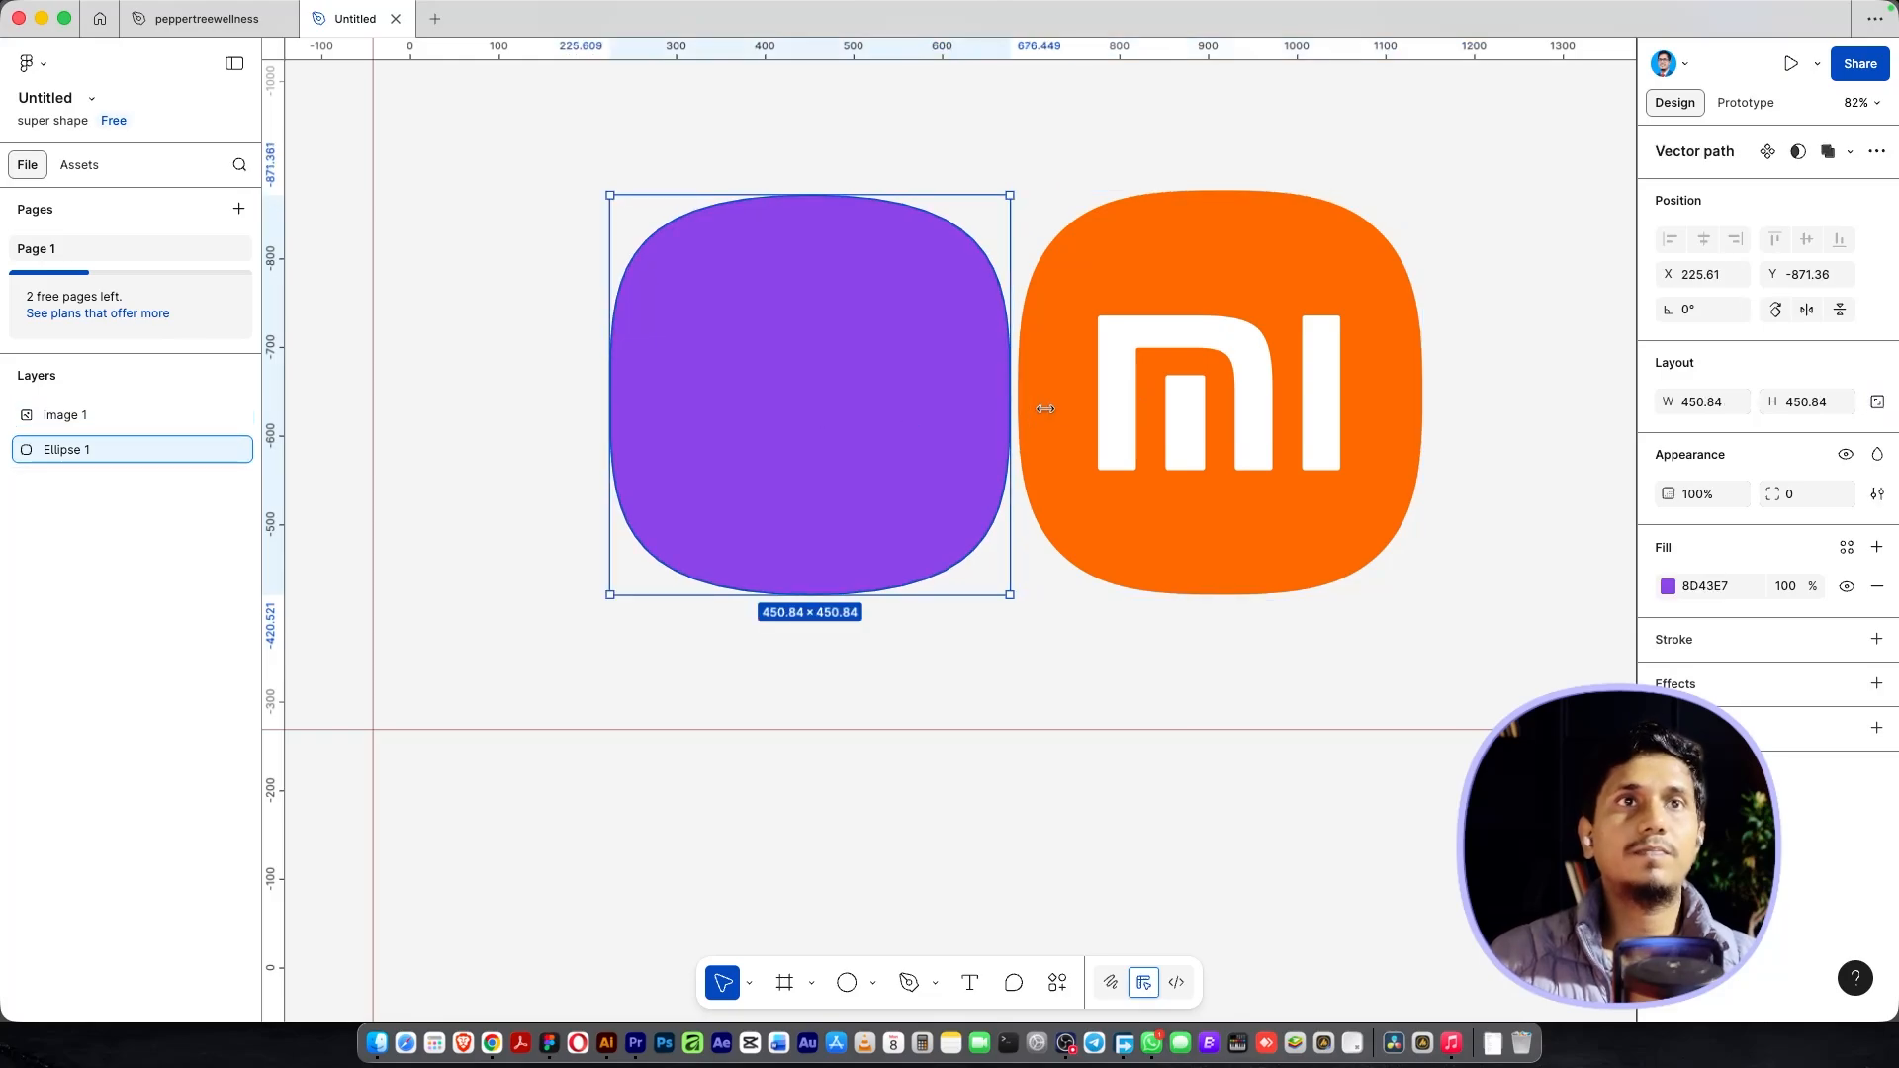
left_click(1082, 686)
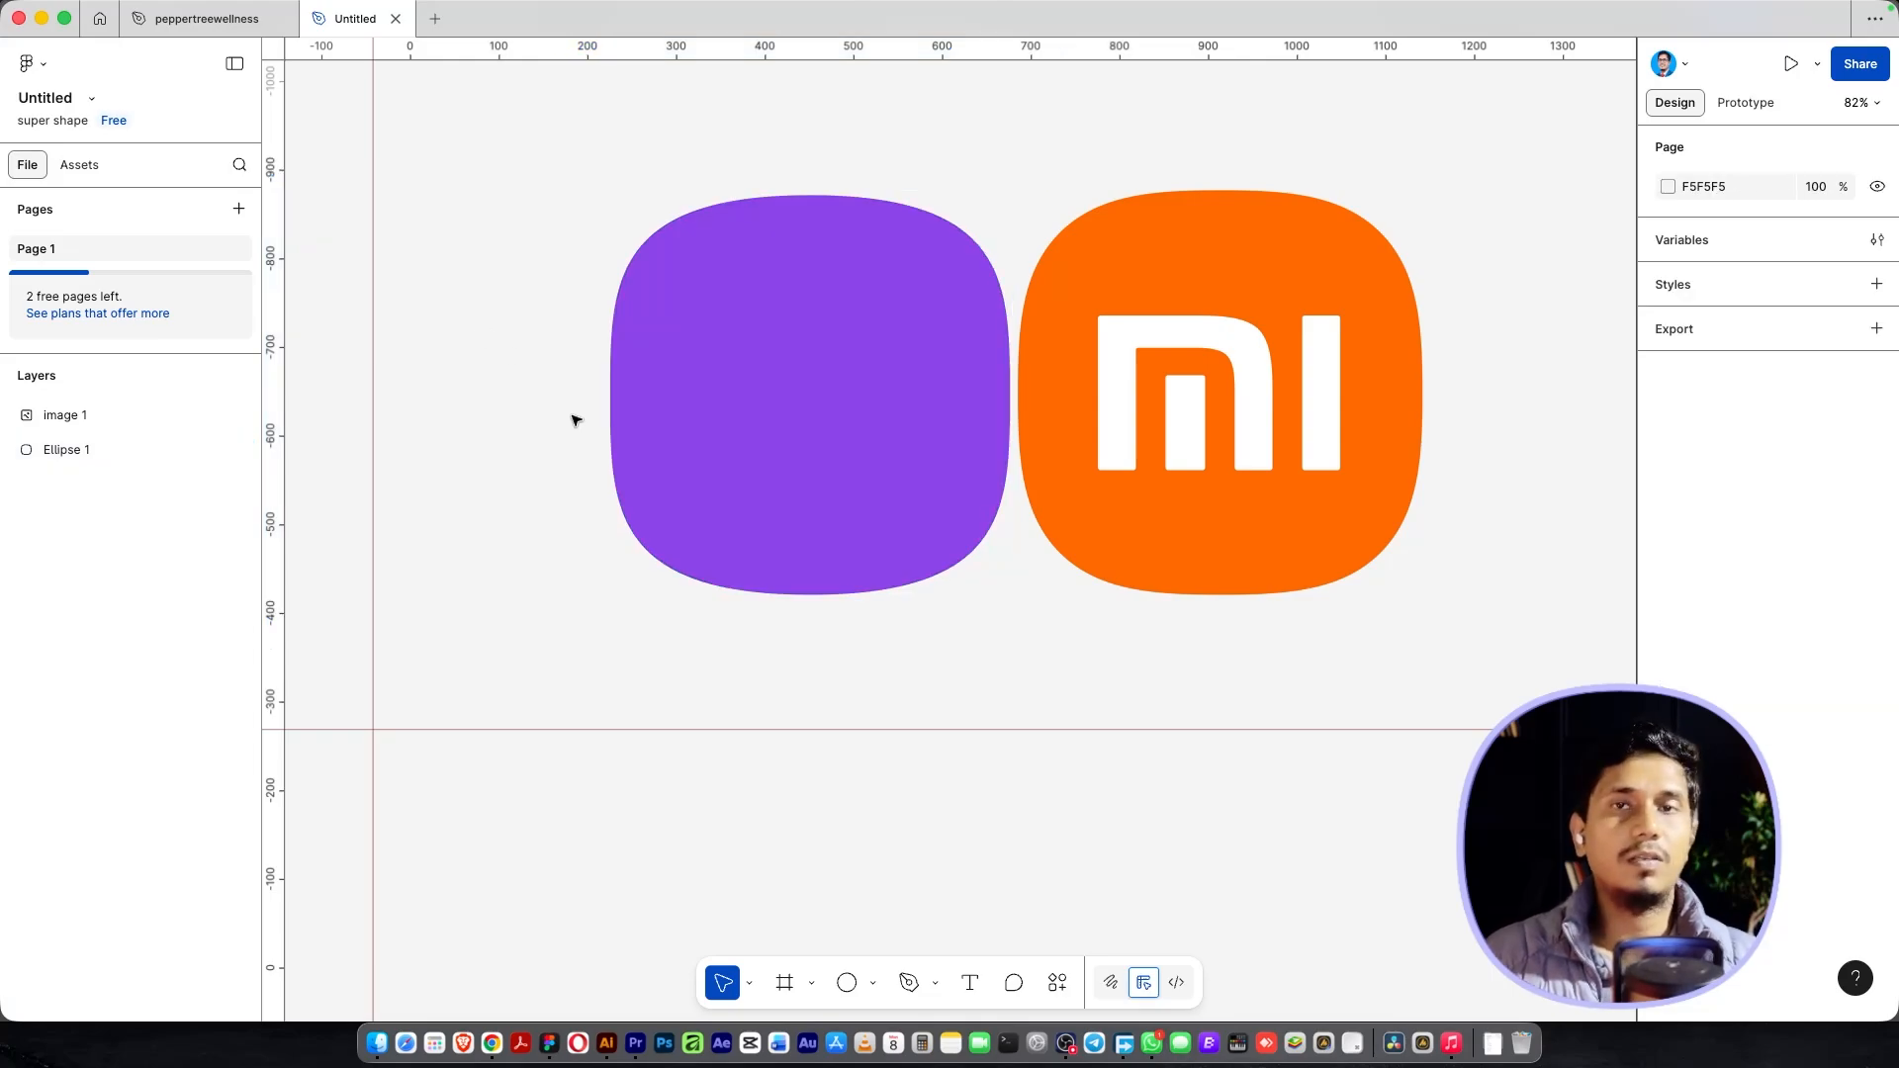
Step: Switch to Adobe Illustrator and create a new document named "super circle shape"
left_click(42, 19)
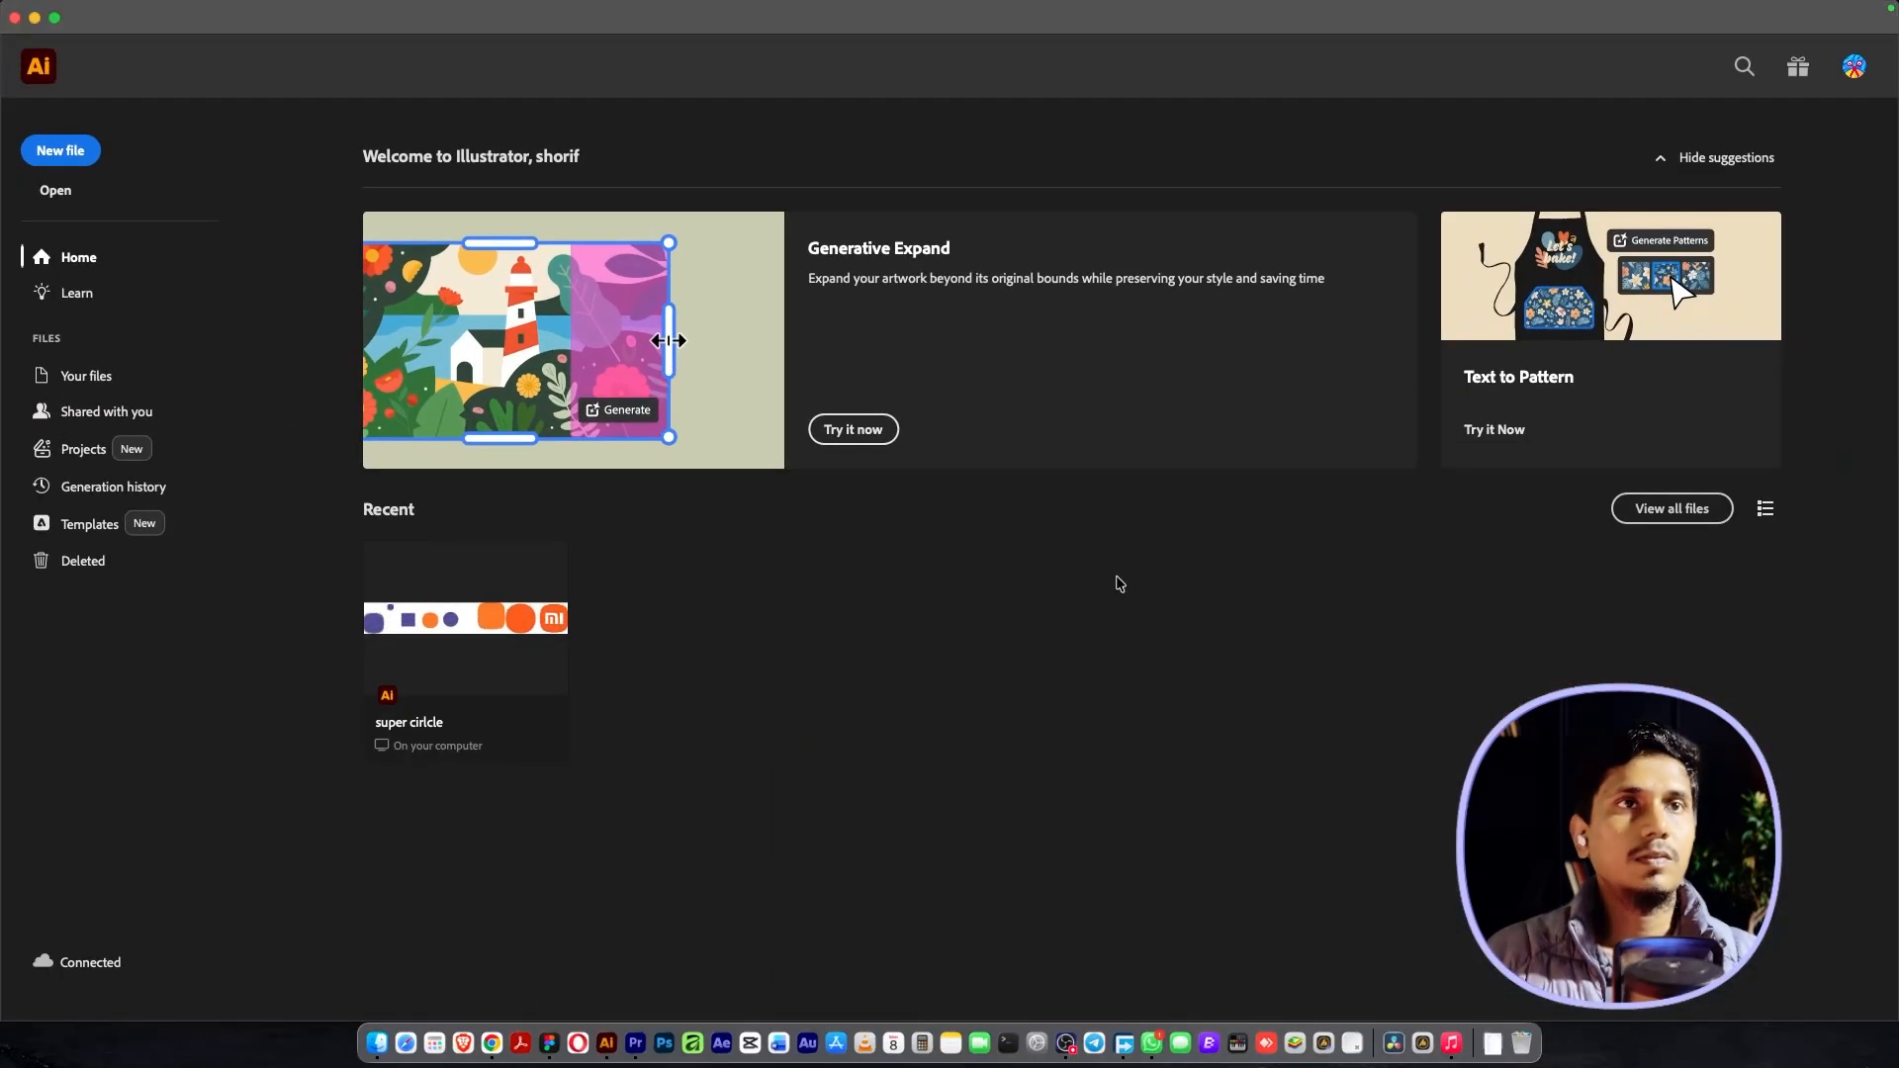
left_click(46, 149)
left_click(1237, 286)
type("super circle shape")
key("Return")
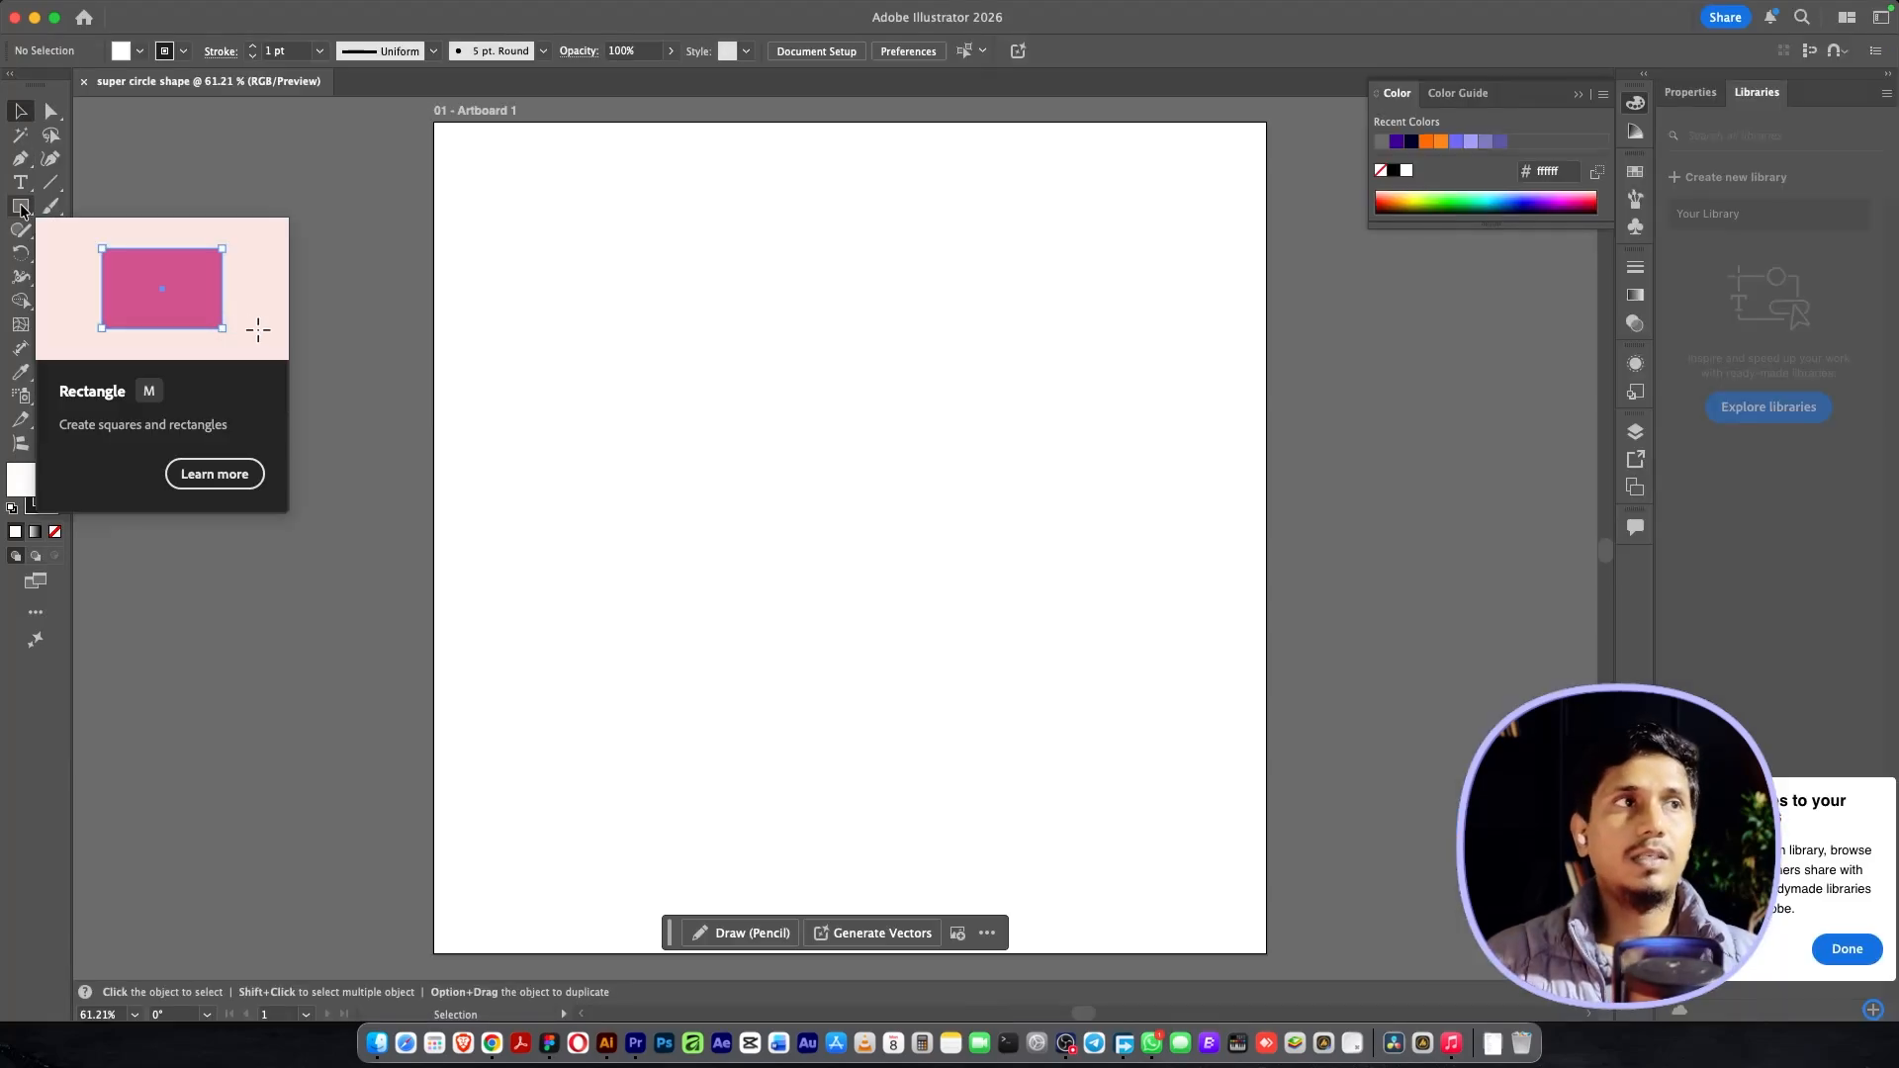
Step: Draw a circle about 827 px in diameter on the artboard with the Ellipse tool
left_click(21, 208)
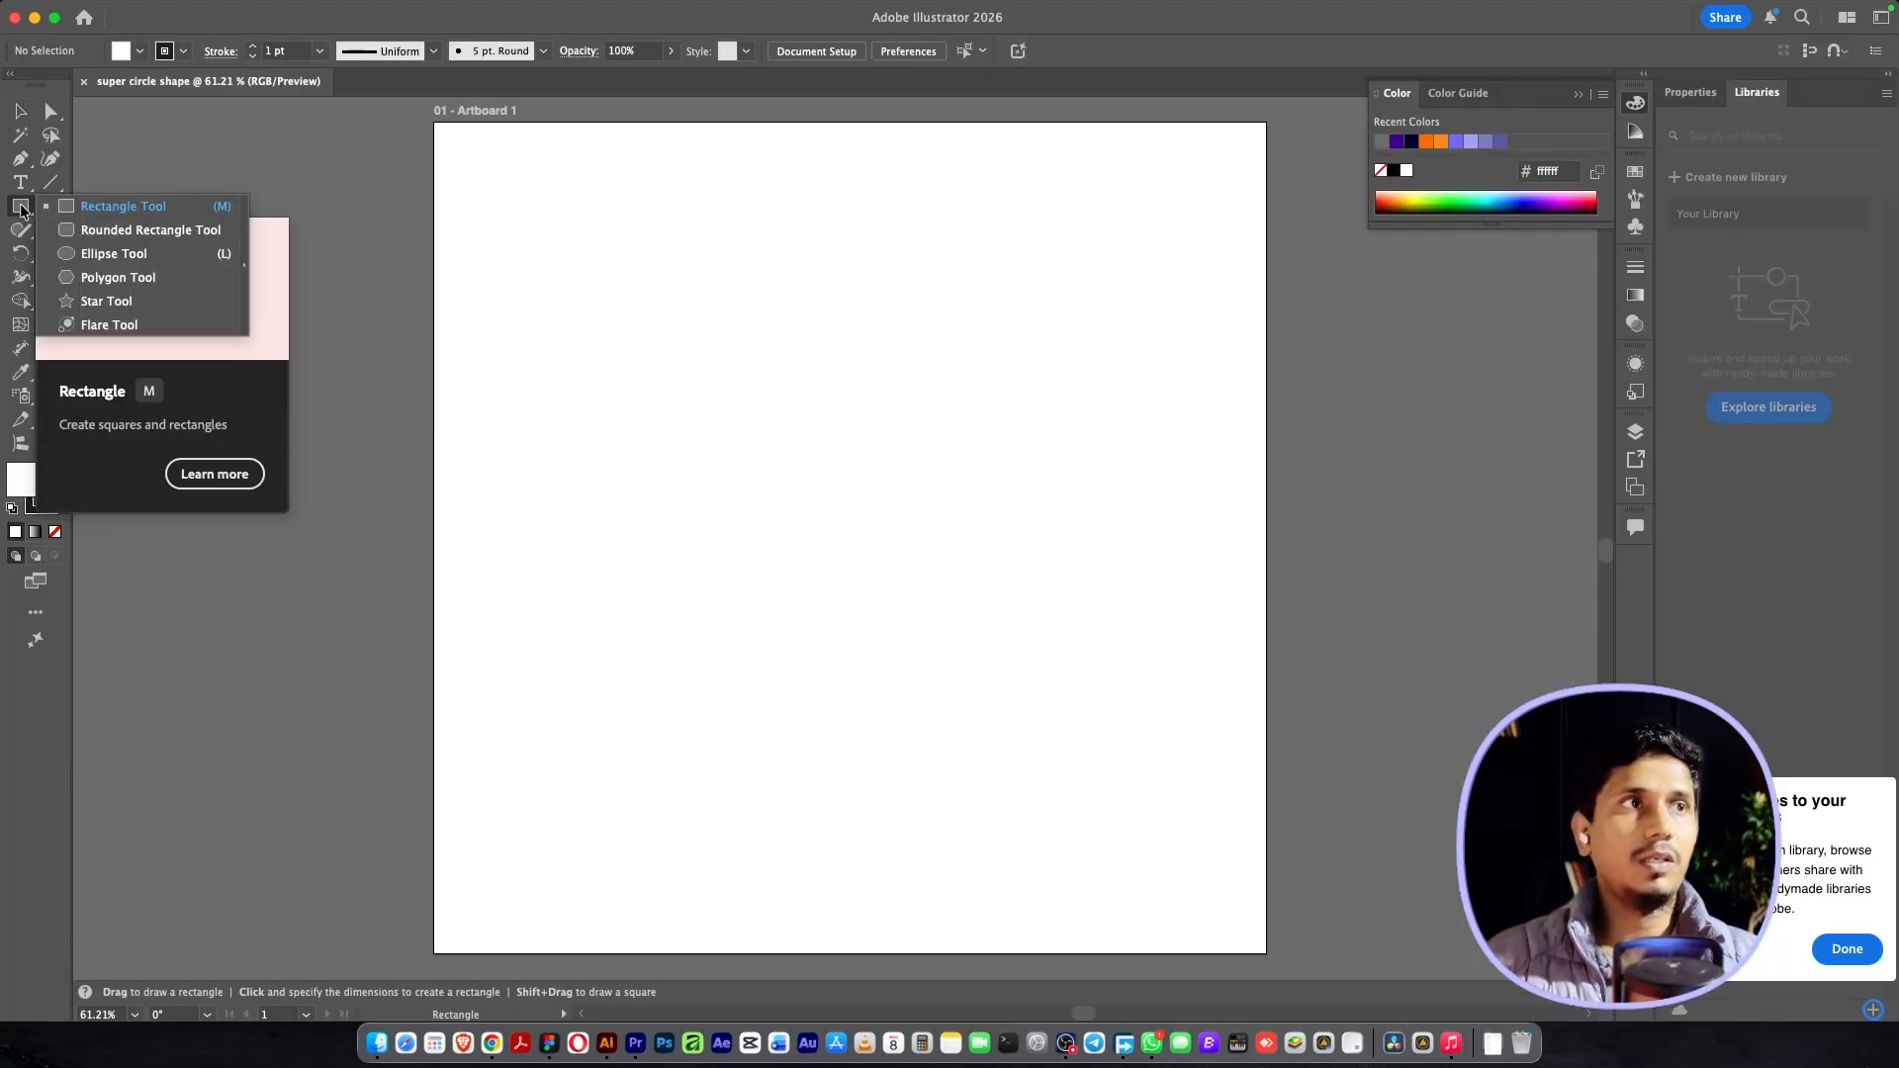
left_click(104, 259)
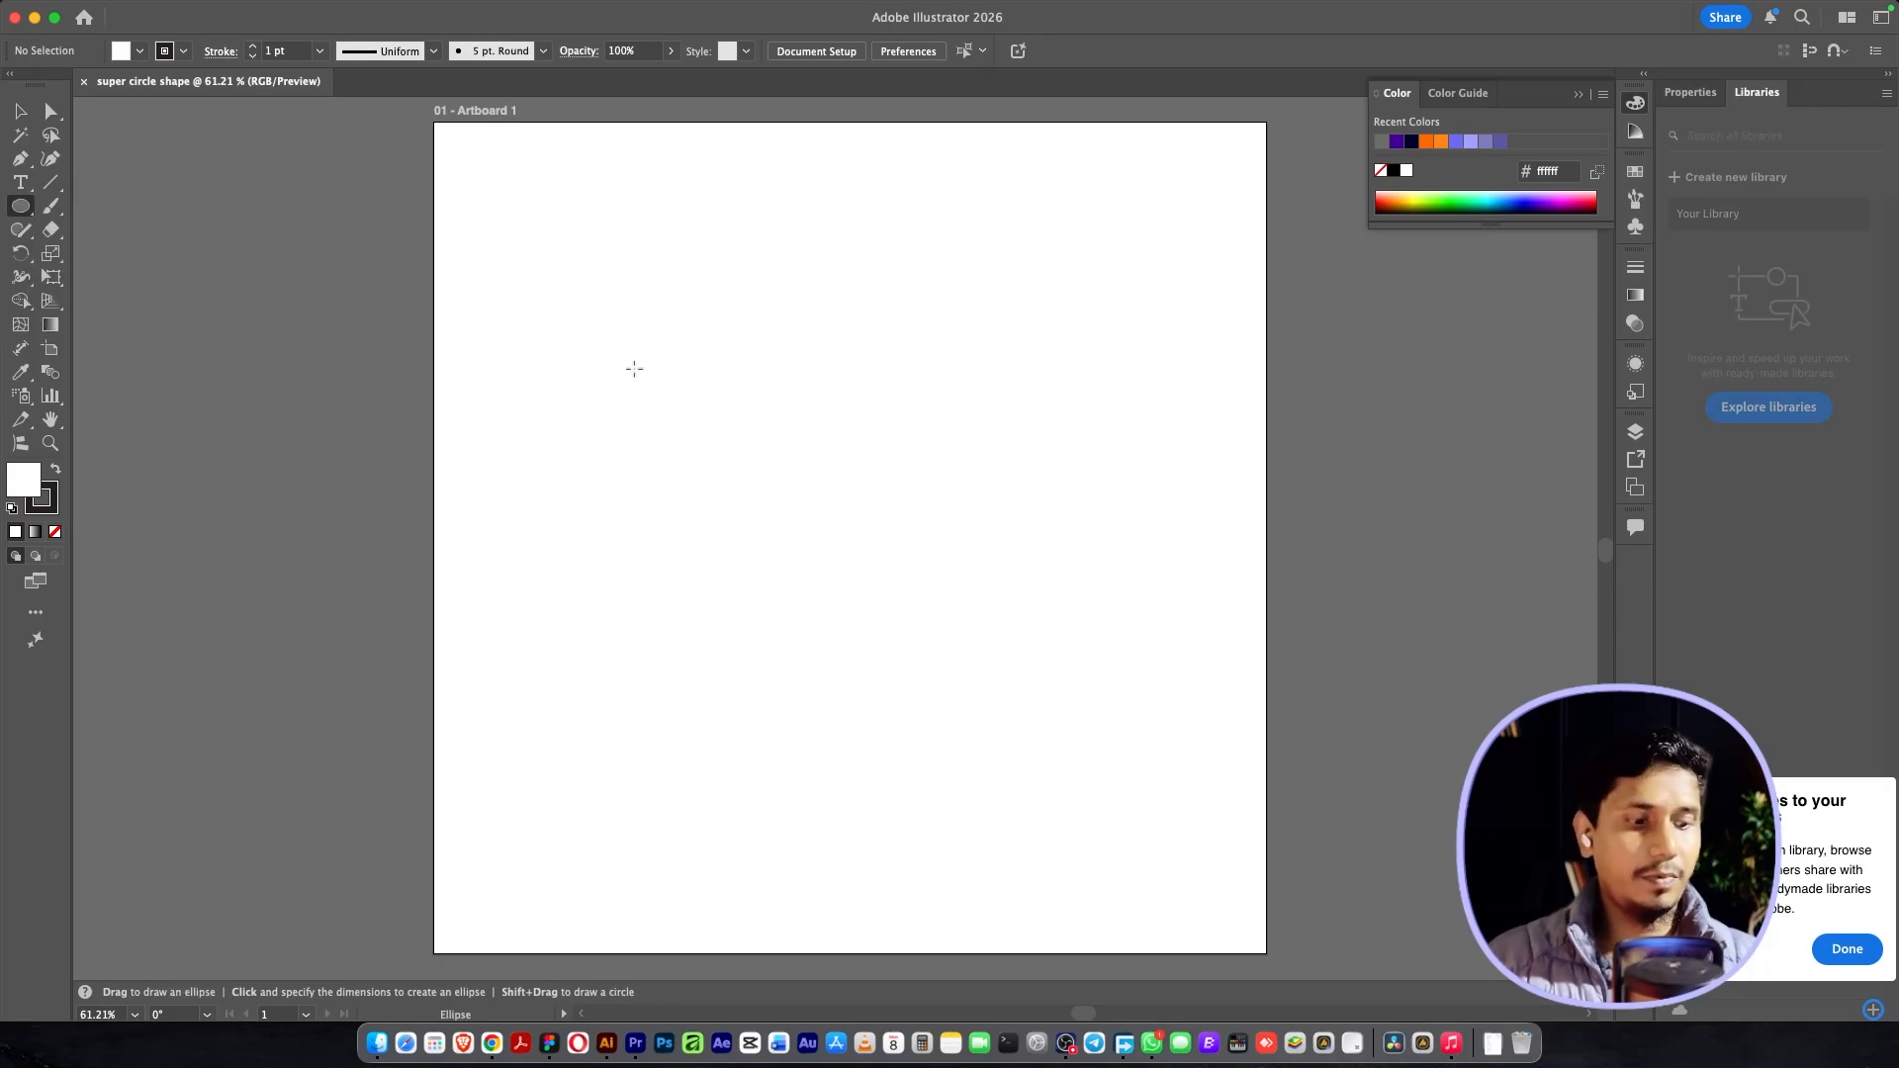
left_click_drag(538, 220, 1161, 855)
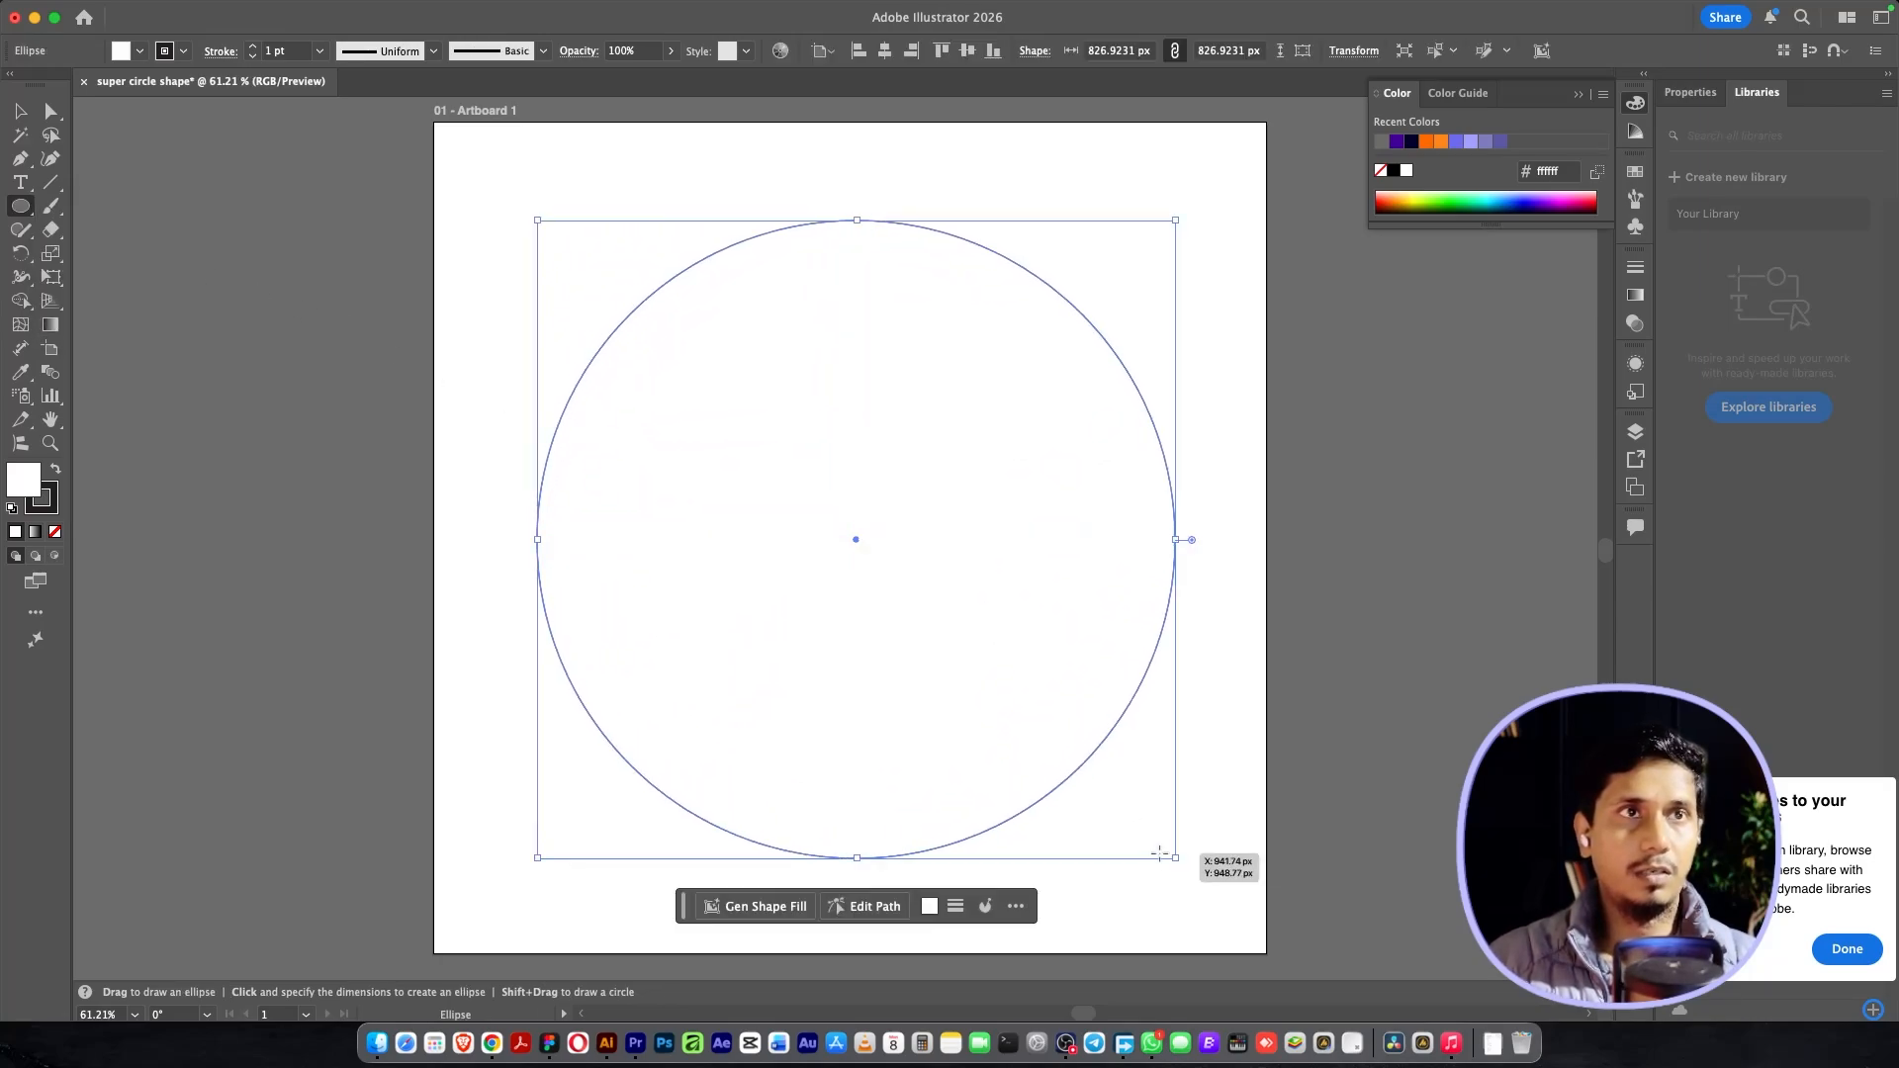
Step: Remove the circle's stroke and set its fill to purple 6f2af4
left_click(53, 493)
left_click(56, 532)
left_click(15, 481)
double_click(16, 480)
left_click_drag(975, 492, 896, 401)
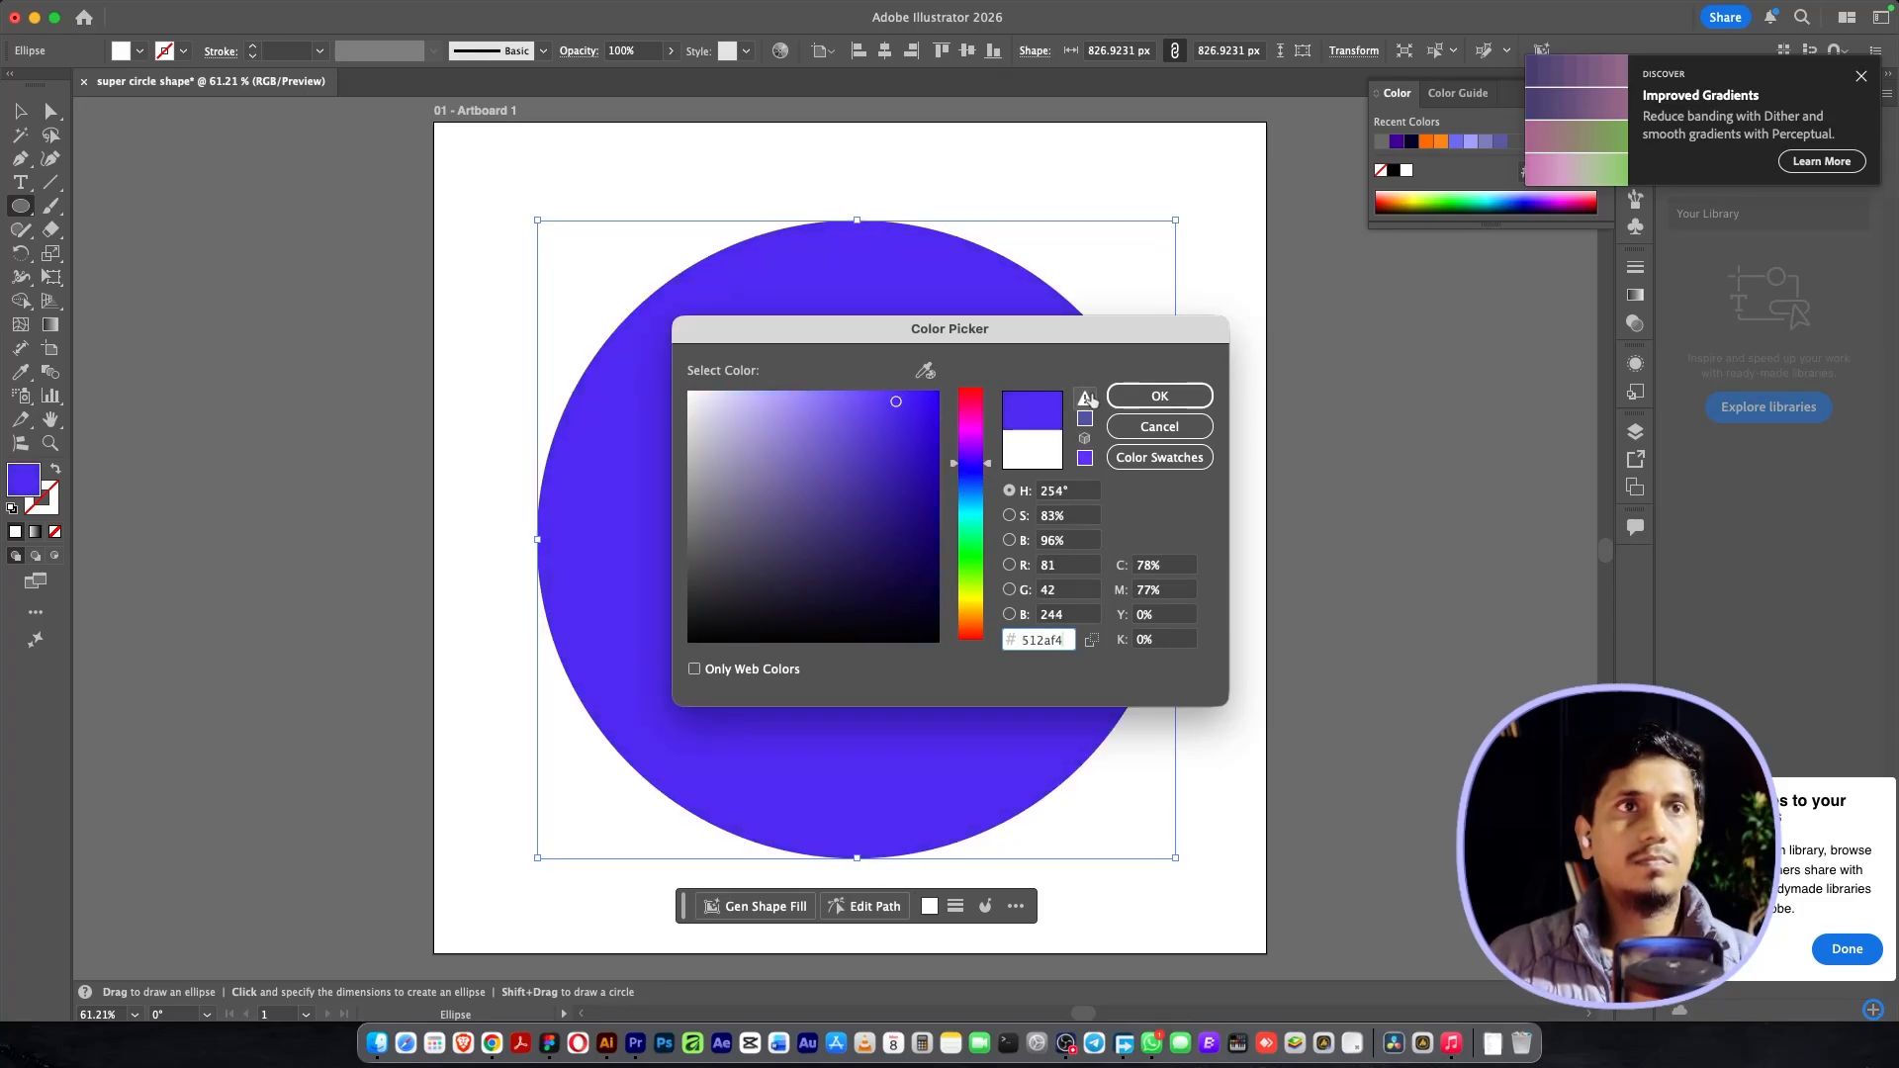
left_click_drag(956, 463, 981, 461)
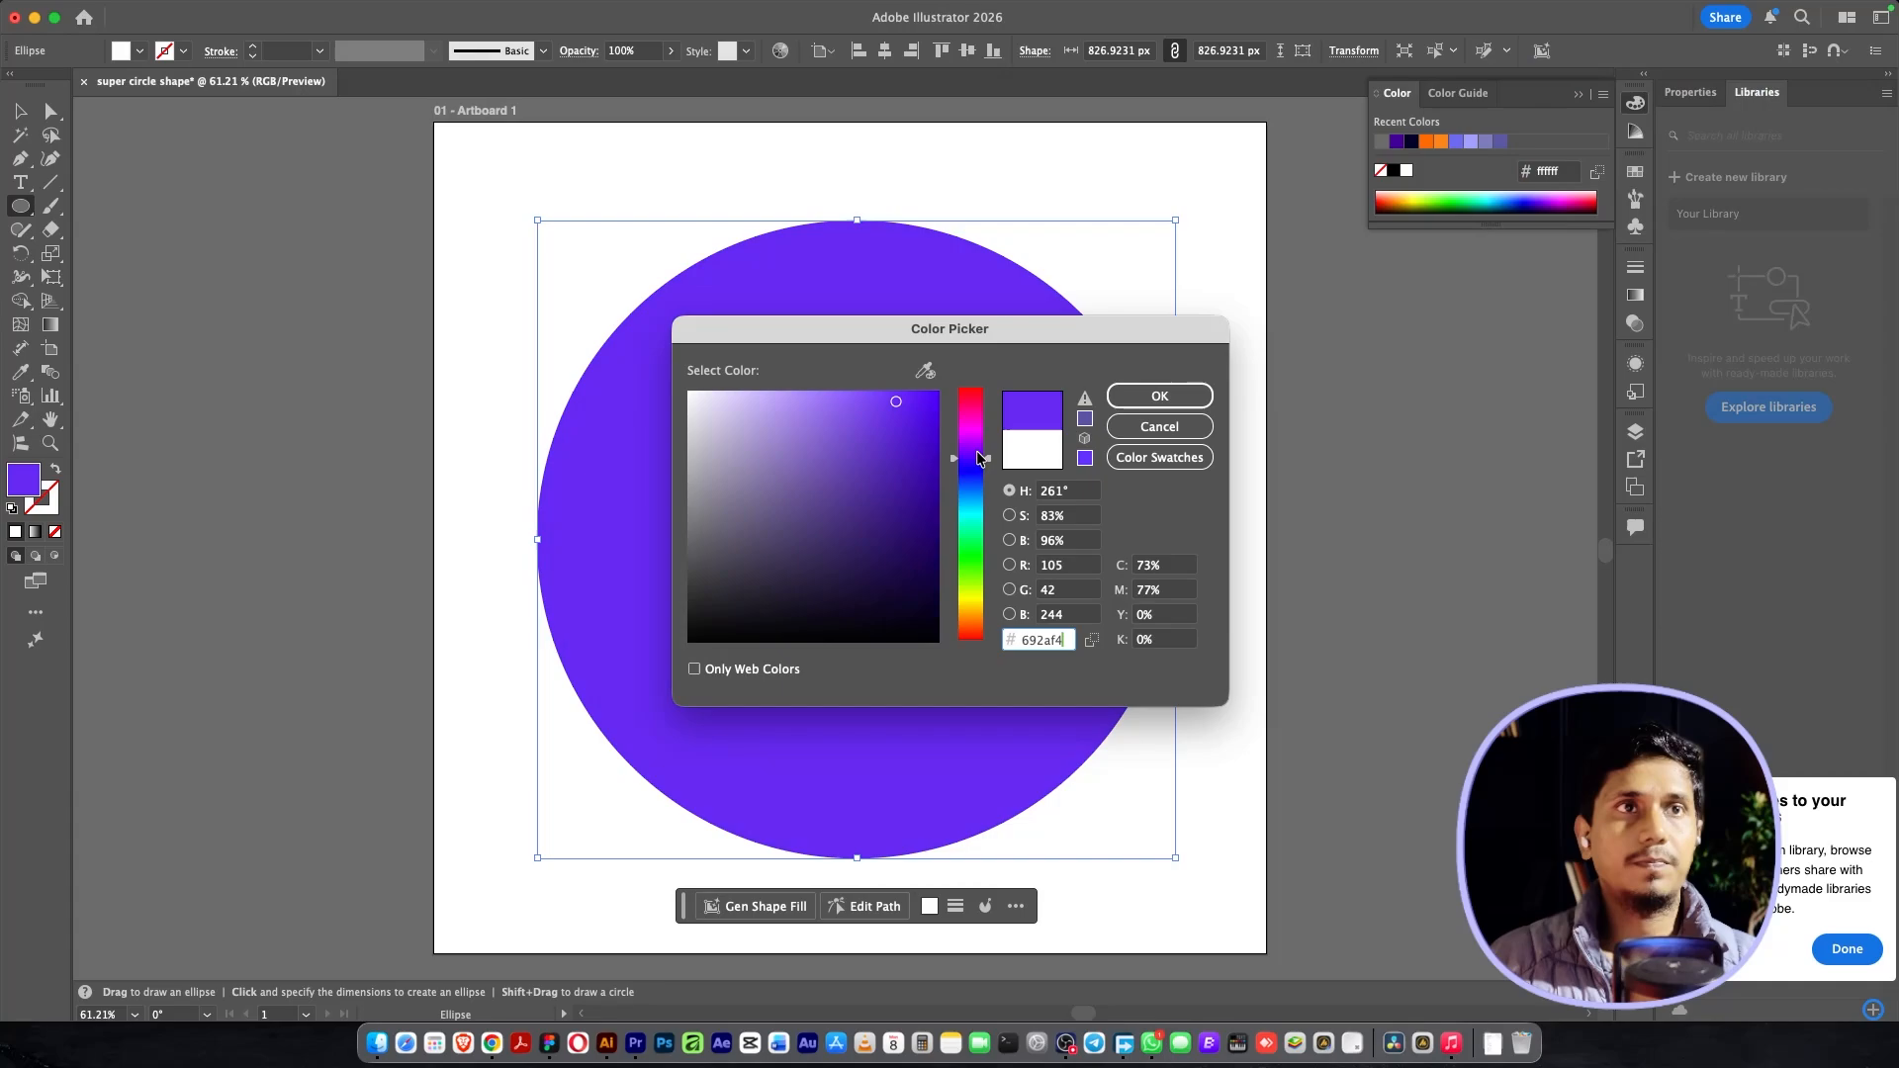
left_click(1163, 398)
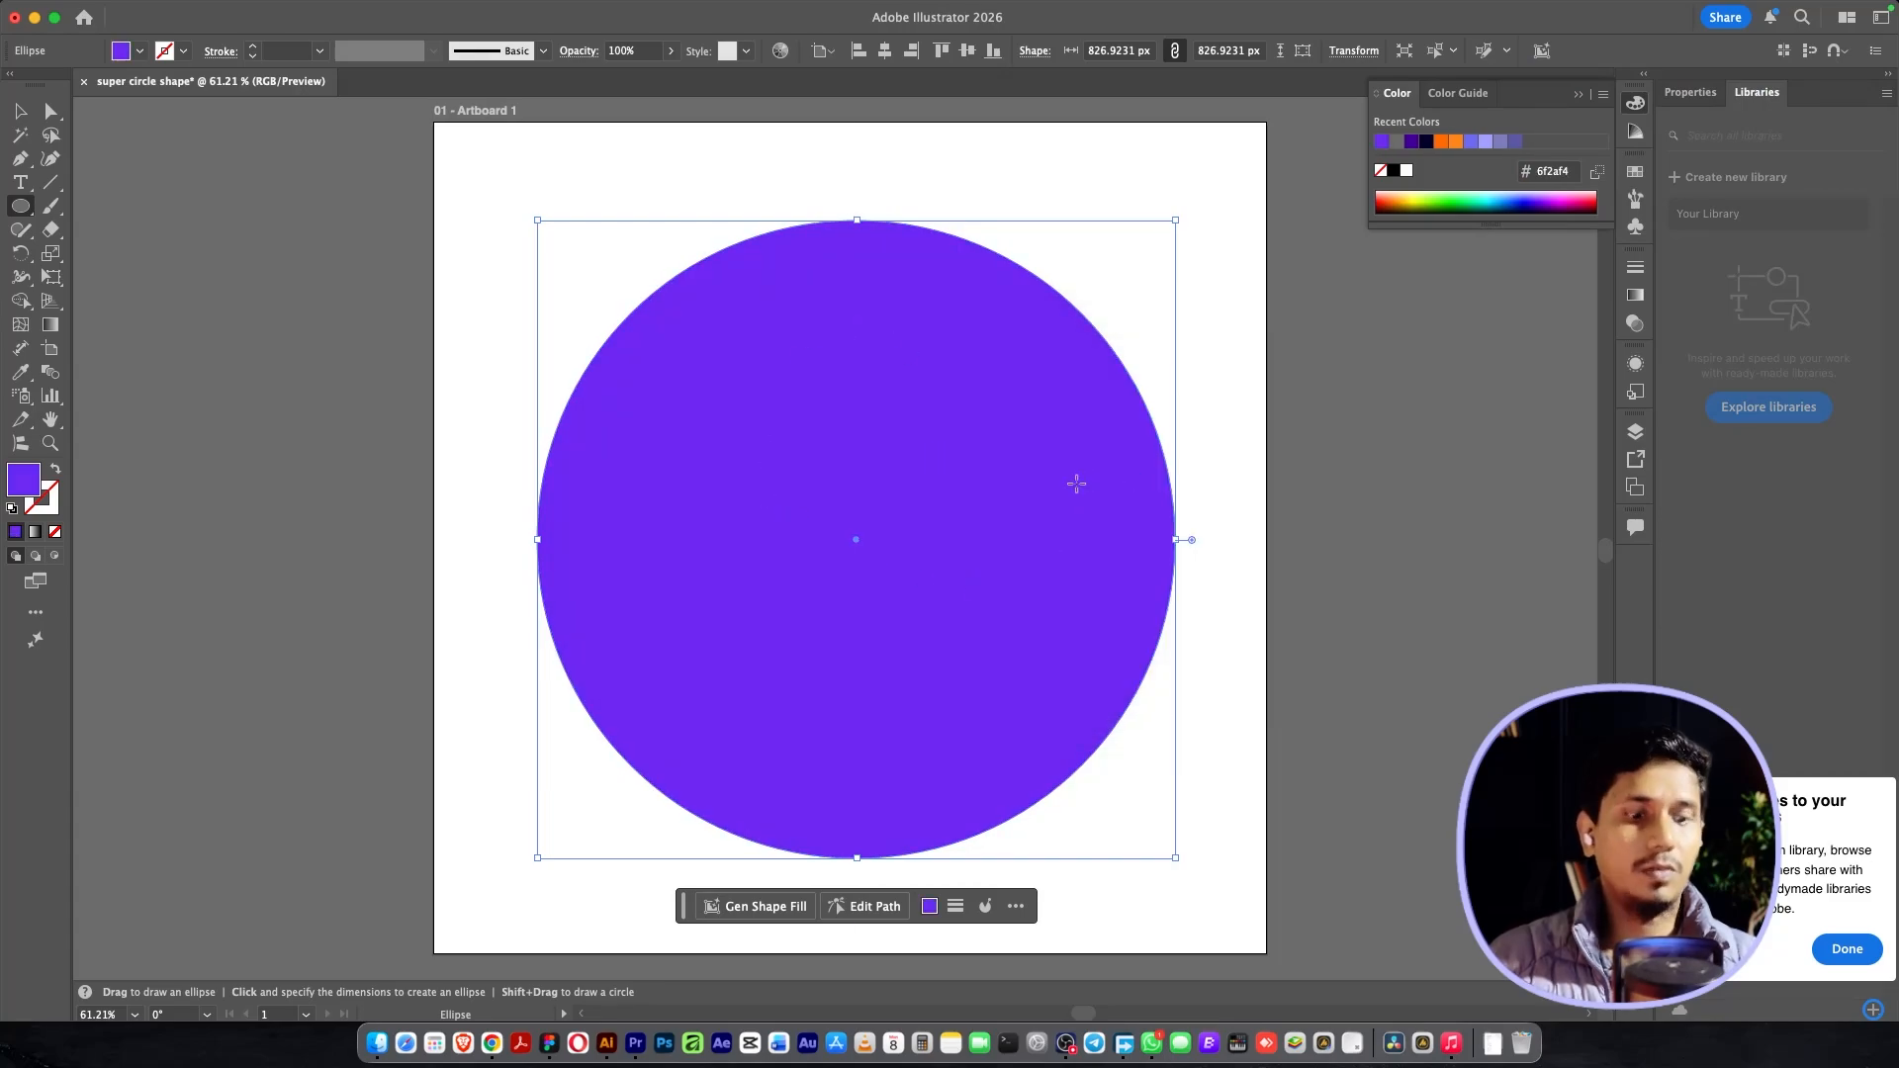
Step: Scale the circle down to about 729 px, center it on the artboard both ways and clear the selection
key("v")
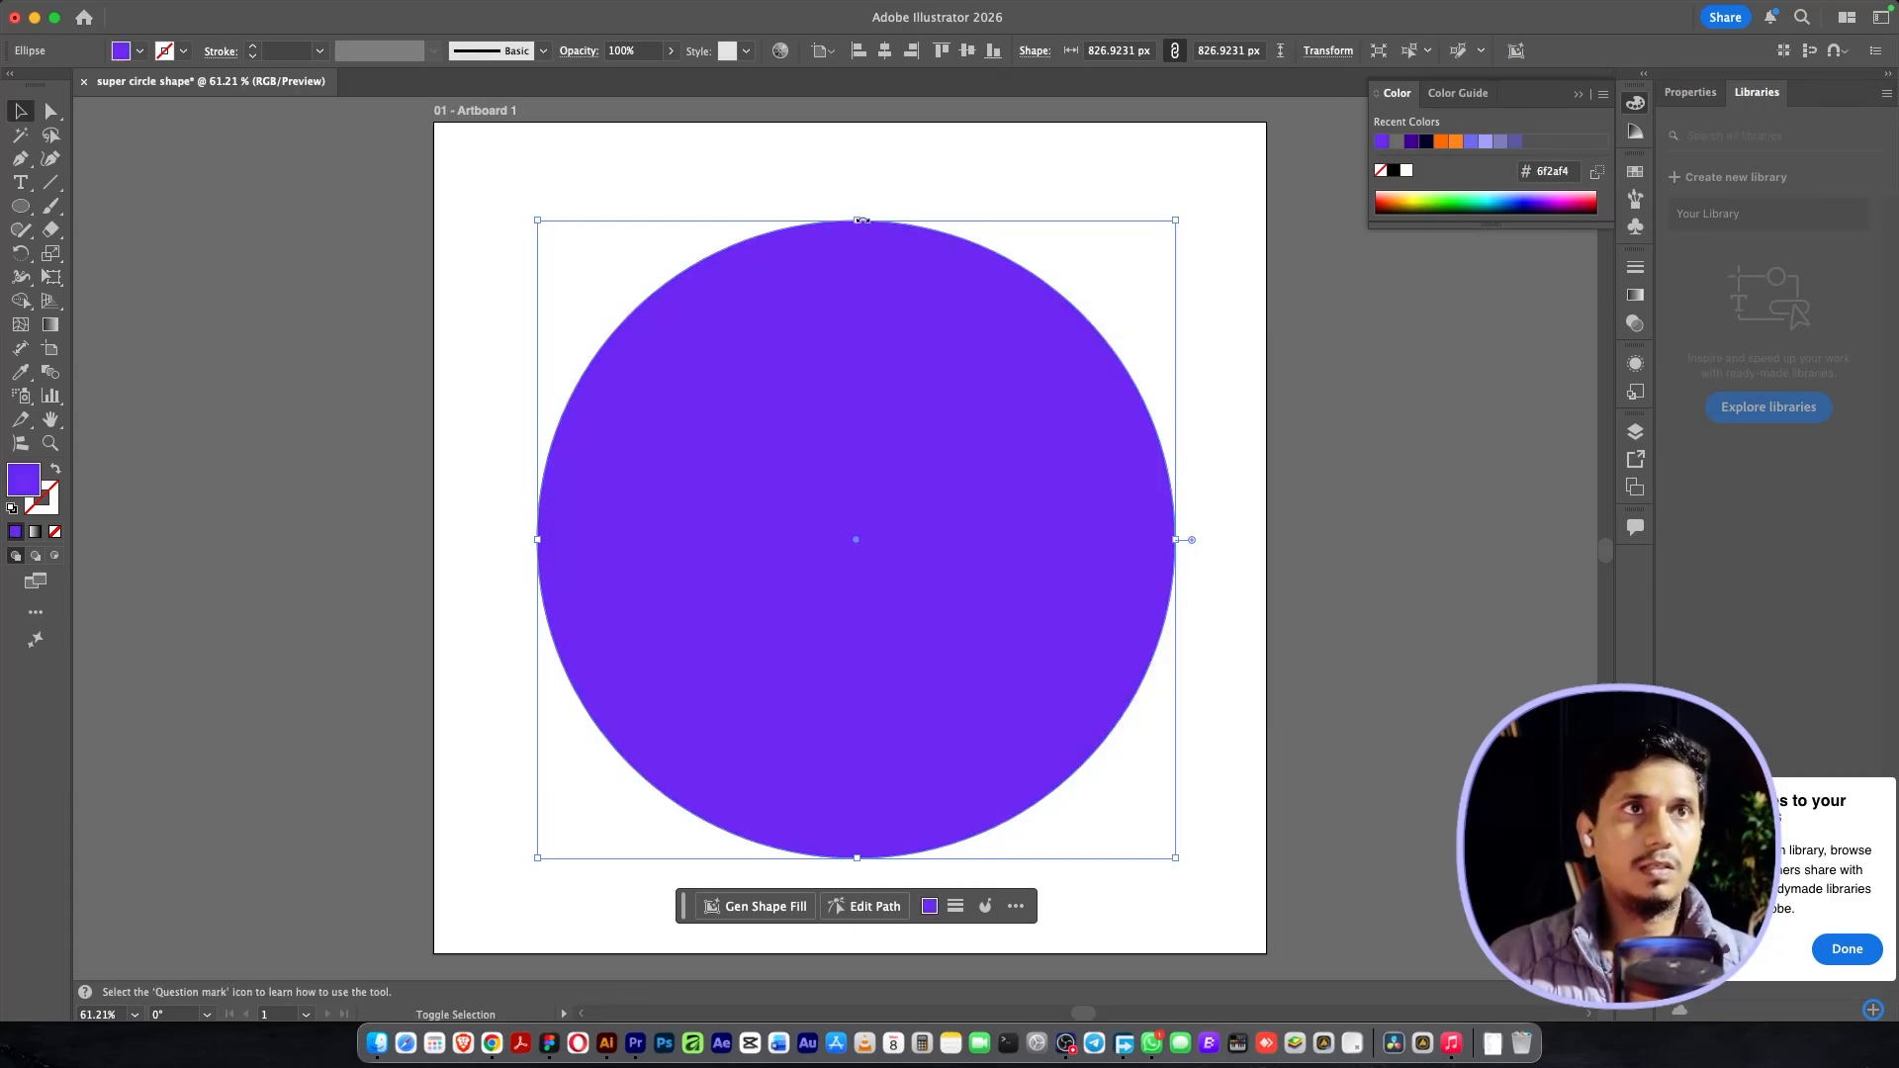
left_click_drag(862, 219, 859, 296)
left_click_drag(891, 418, 891, 402)
left_click(897, 56)
left_click(967, 50)
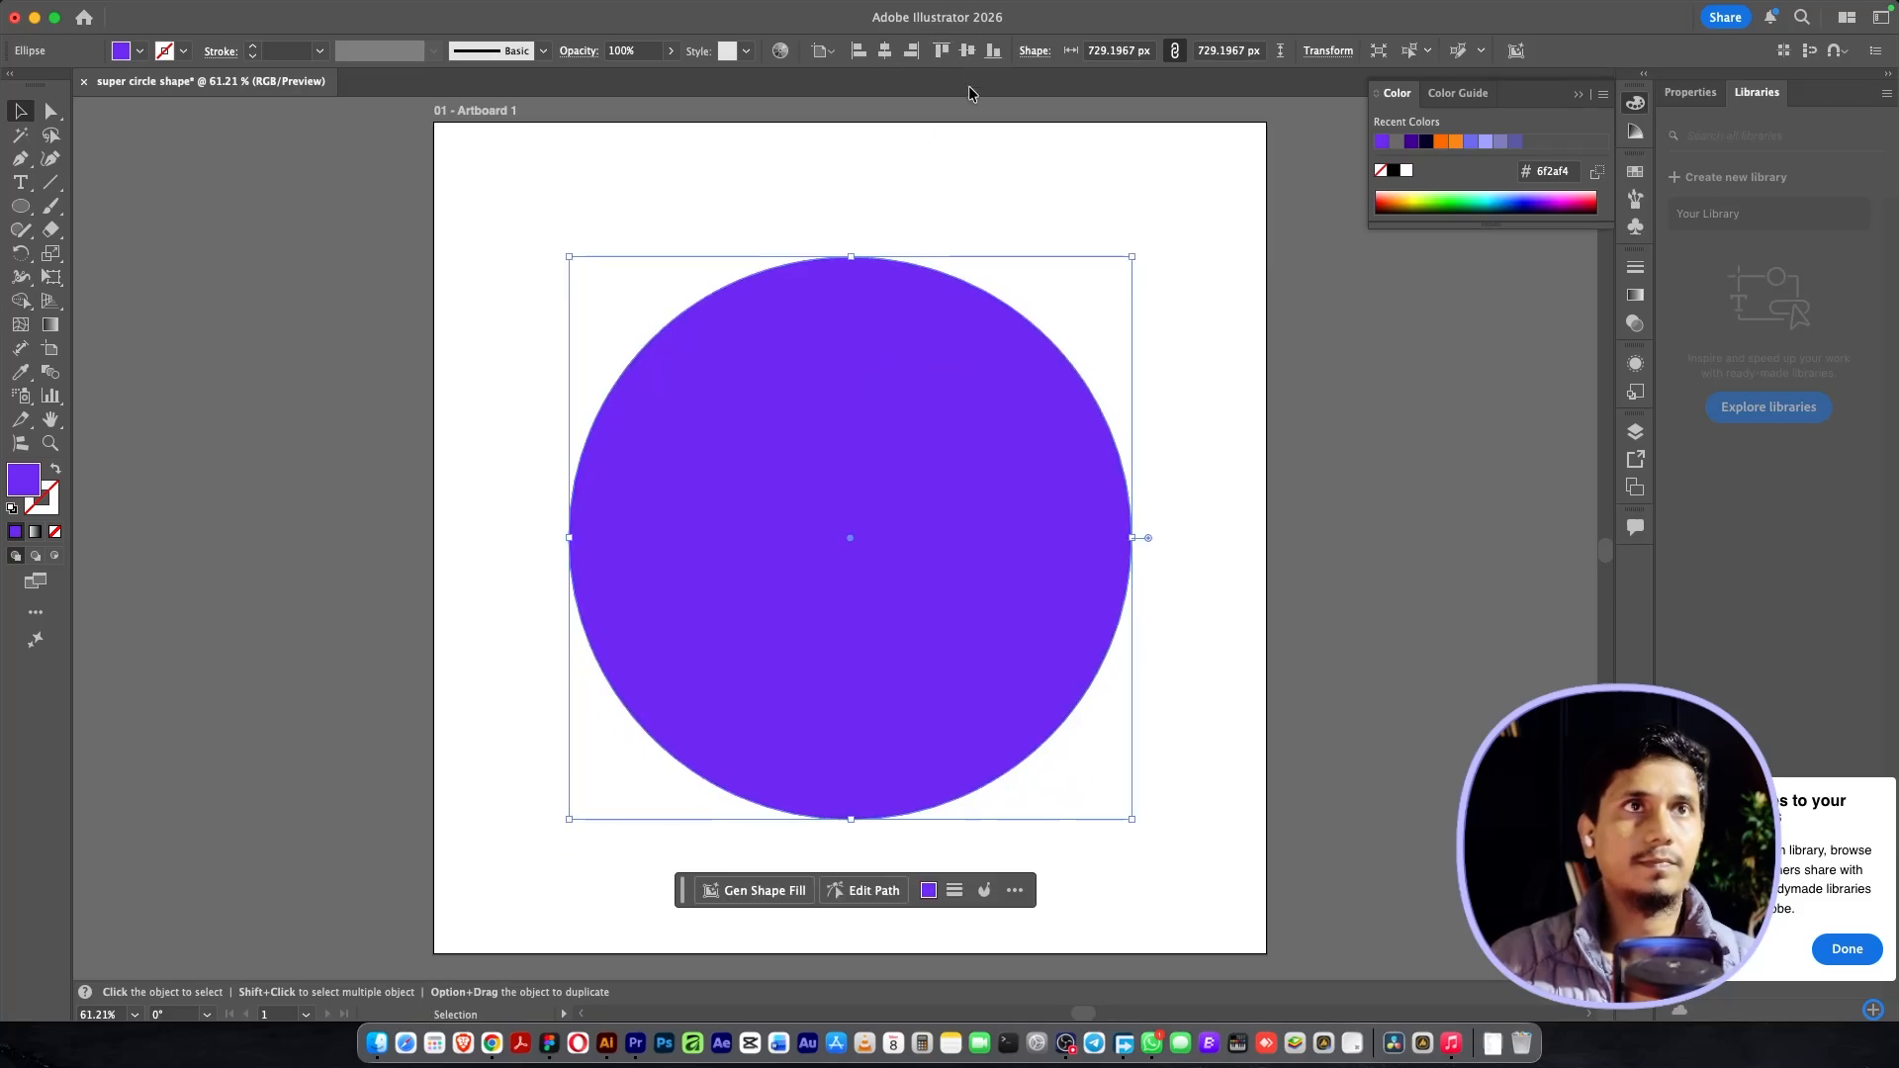
left_click(1223, 453)
key("super+a")
left_click(1153, 826)
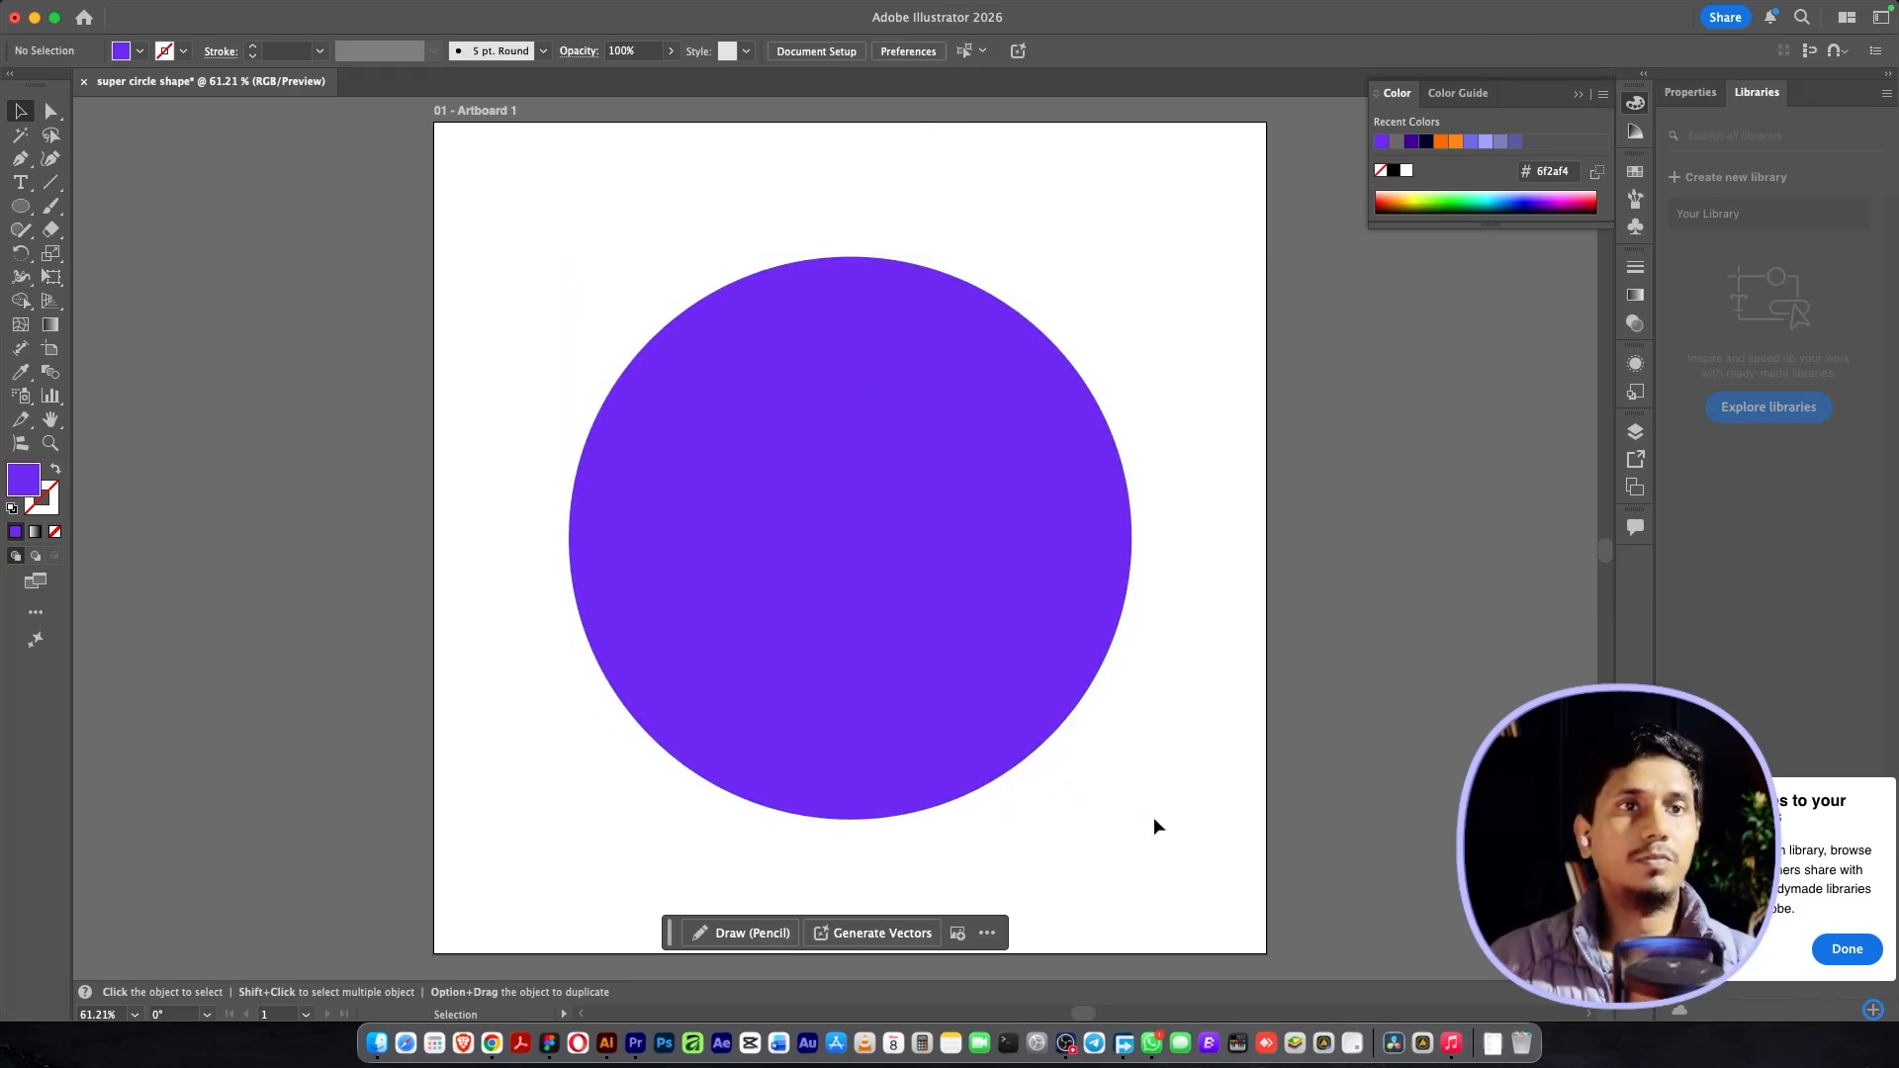
Step: Apply an Inflate warp effect with a 34% bend to the circle
left_click_drag(483, 216, 559, 269)
left_click_drag(522, 184, 1158, 869)
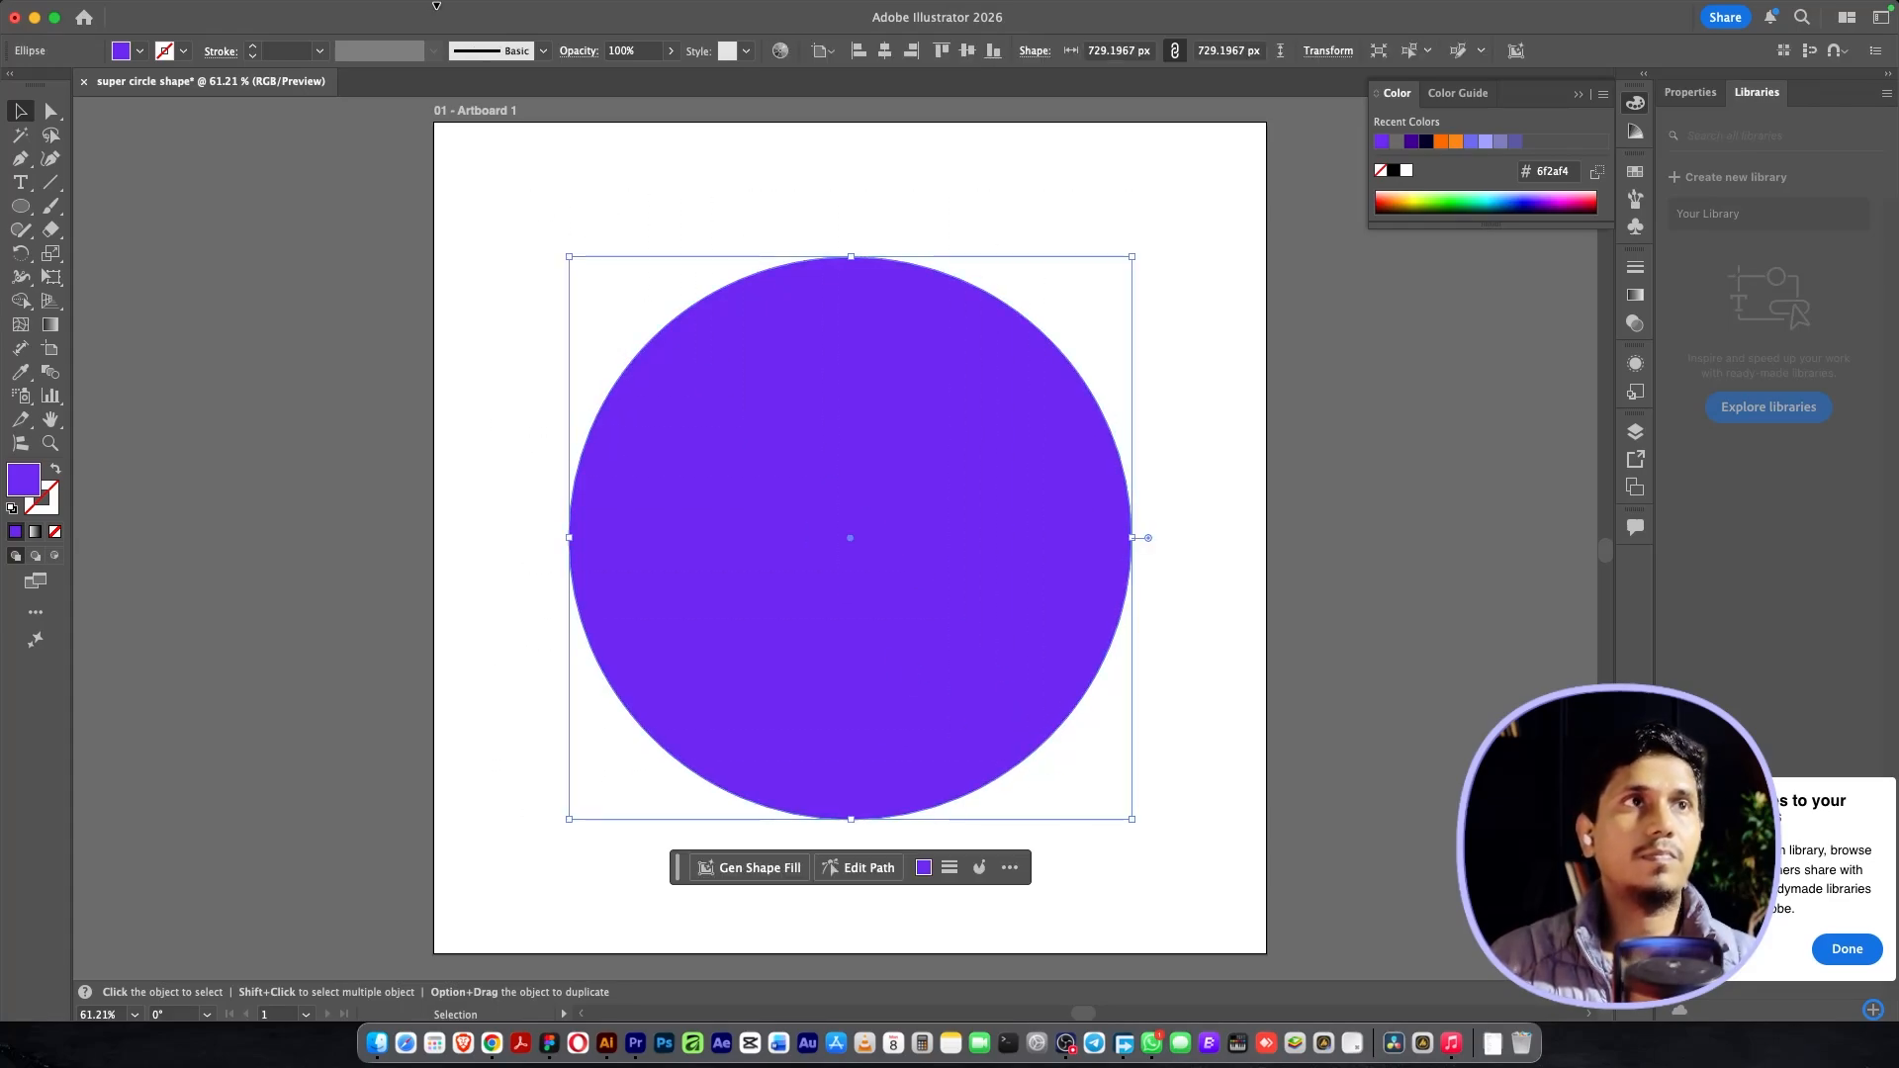
left_click(416, 12)
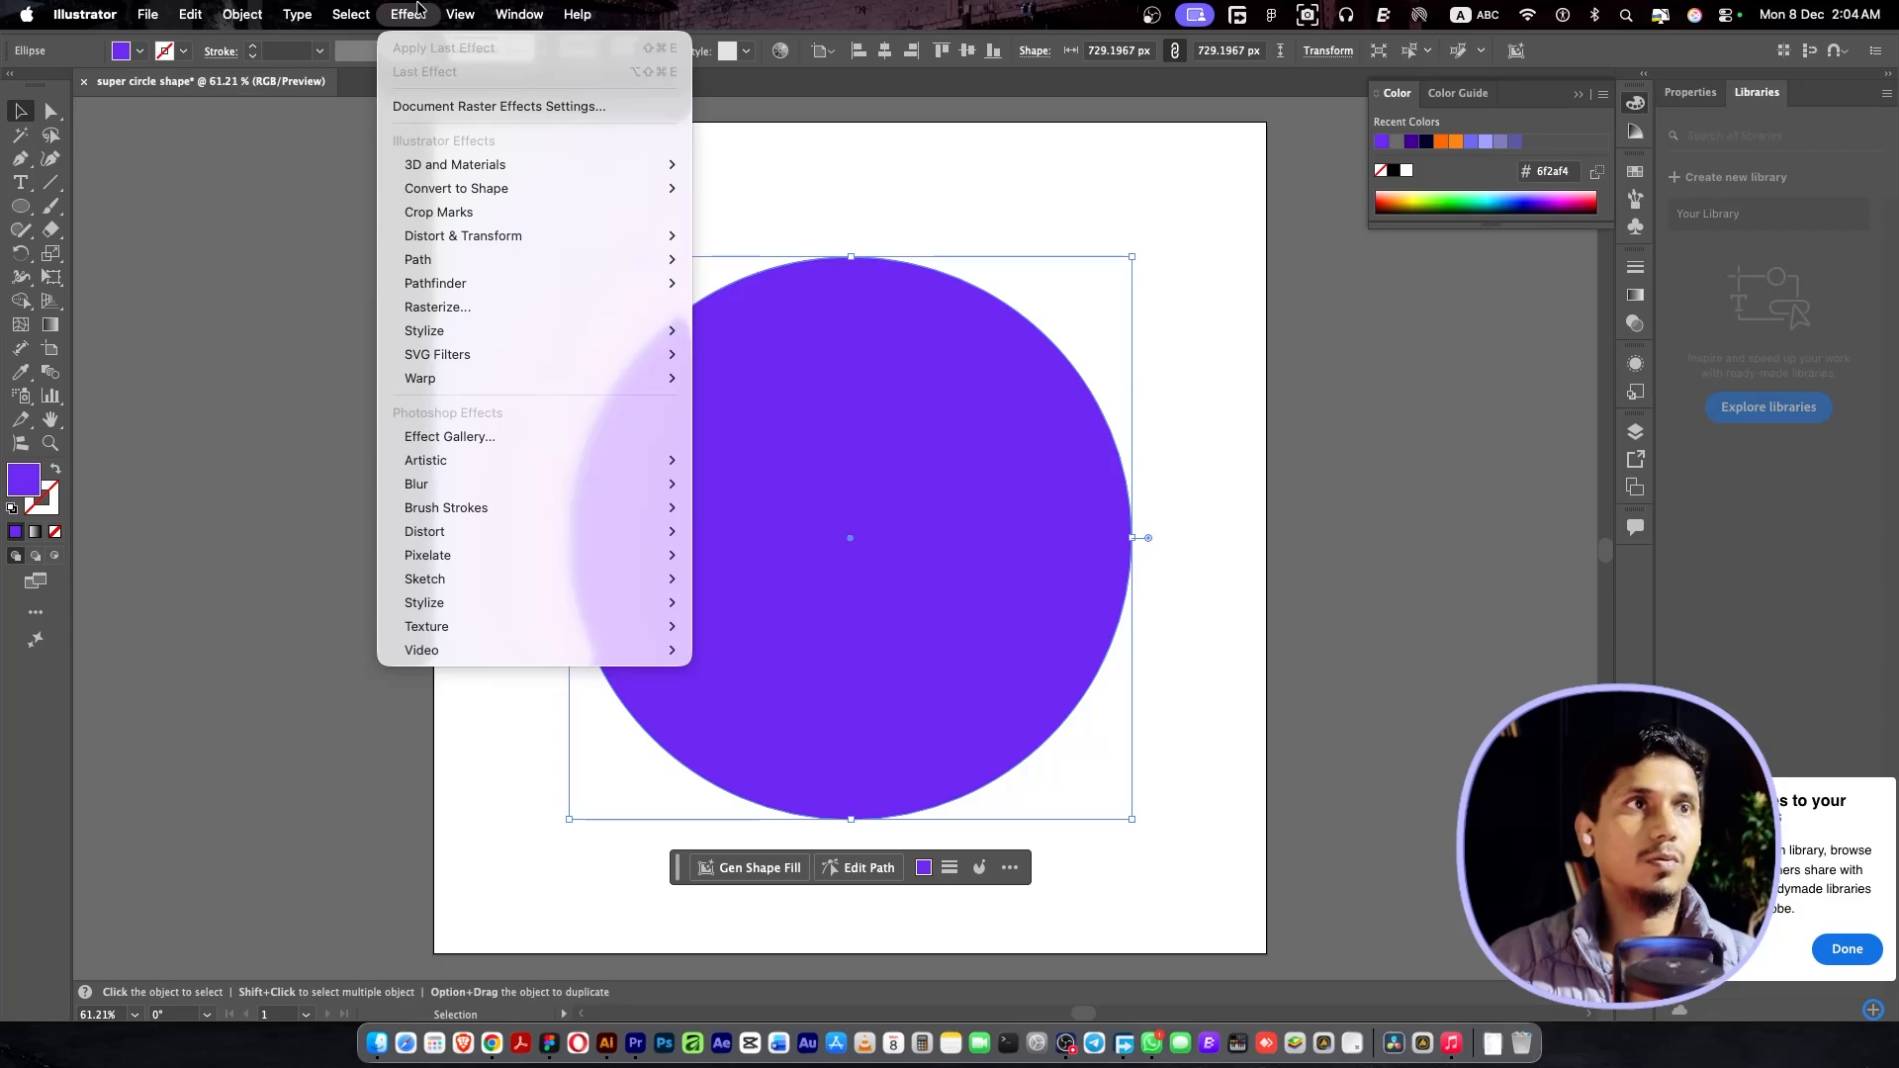
mouse_move(460, 379)
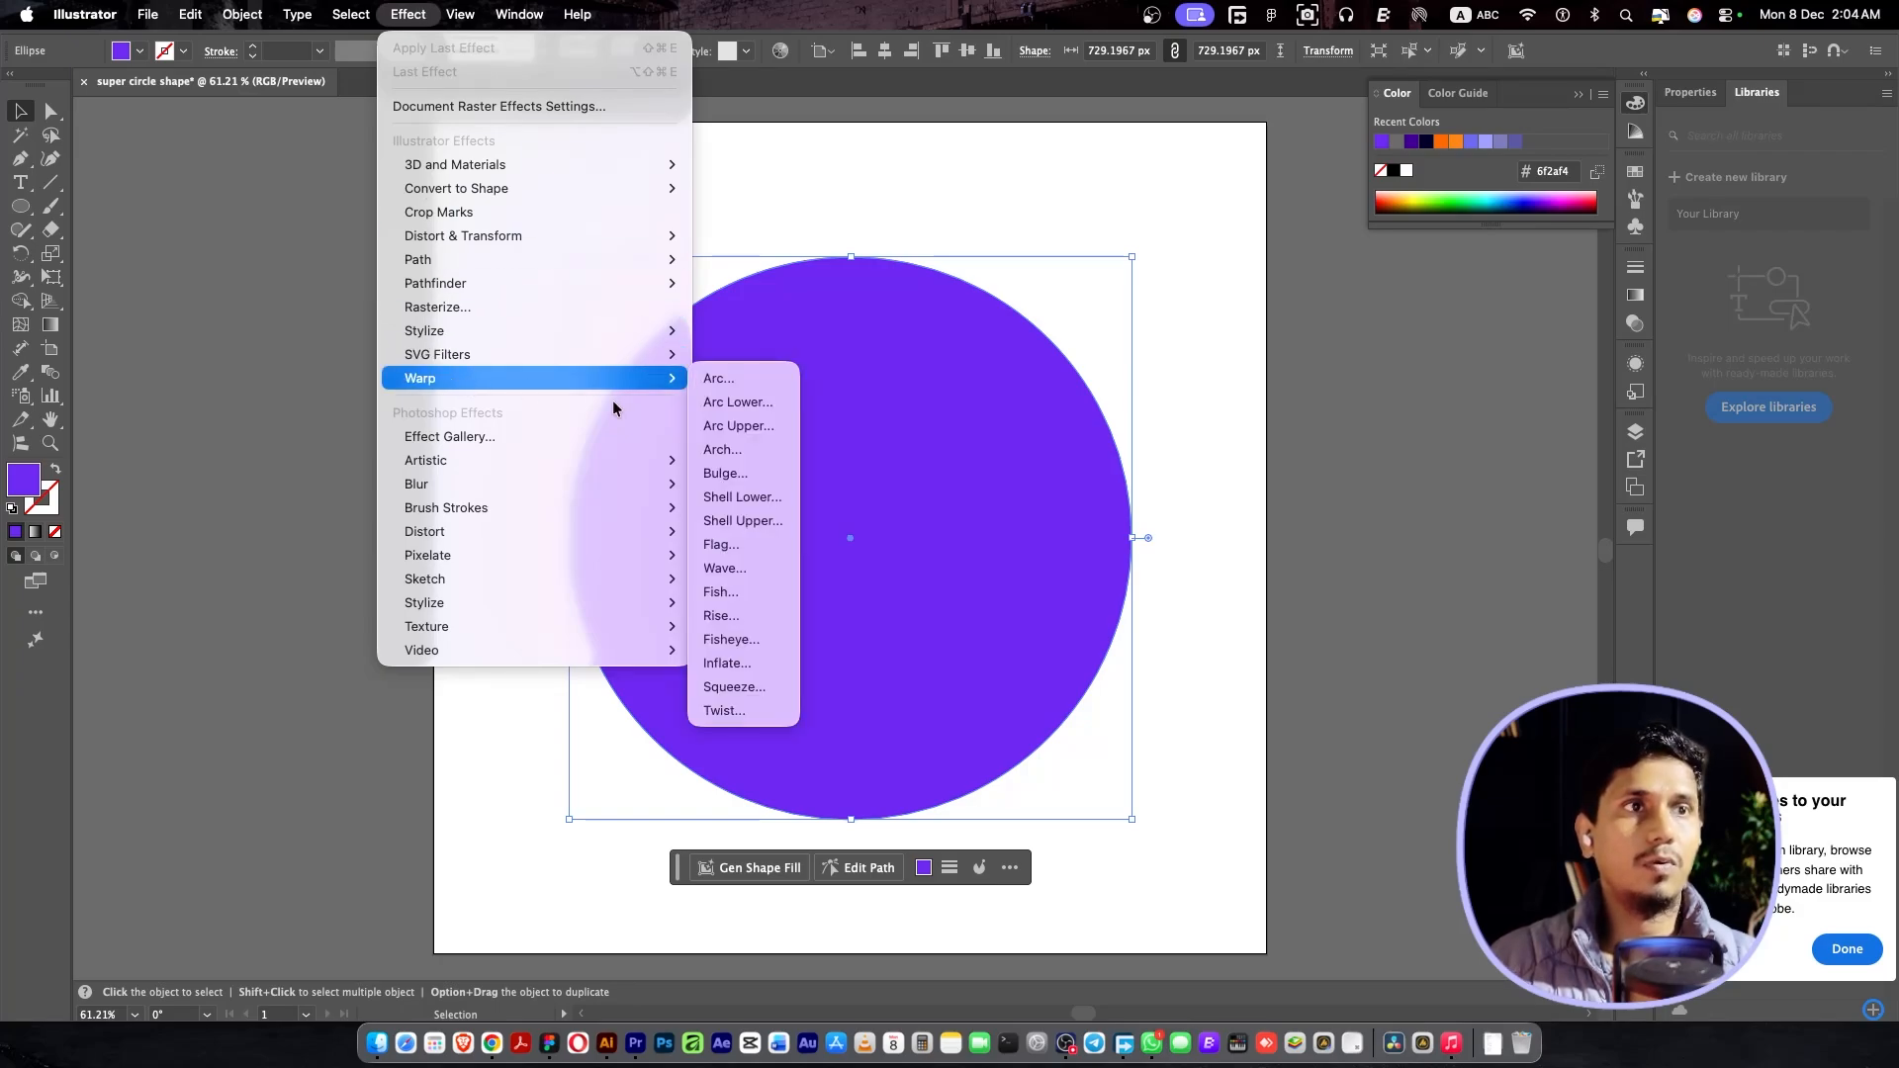
left_click(727, 664)
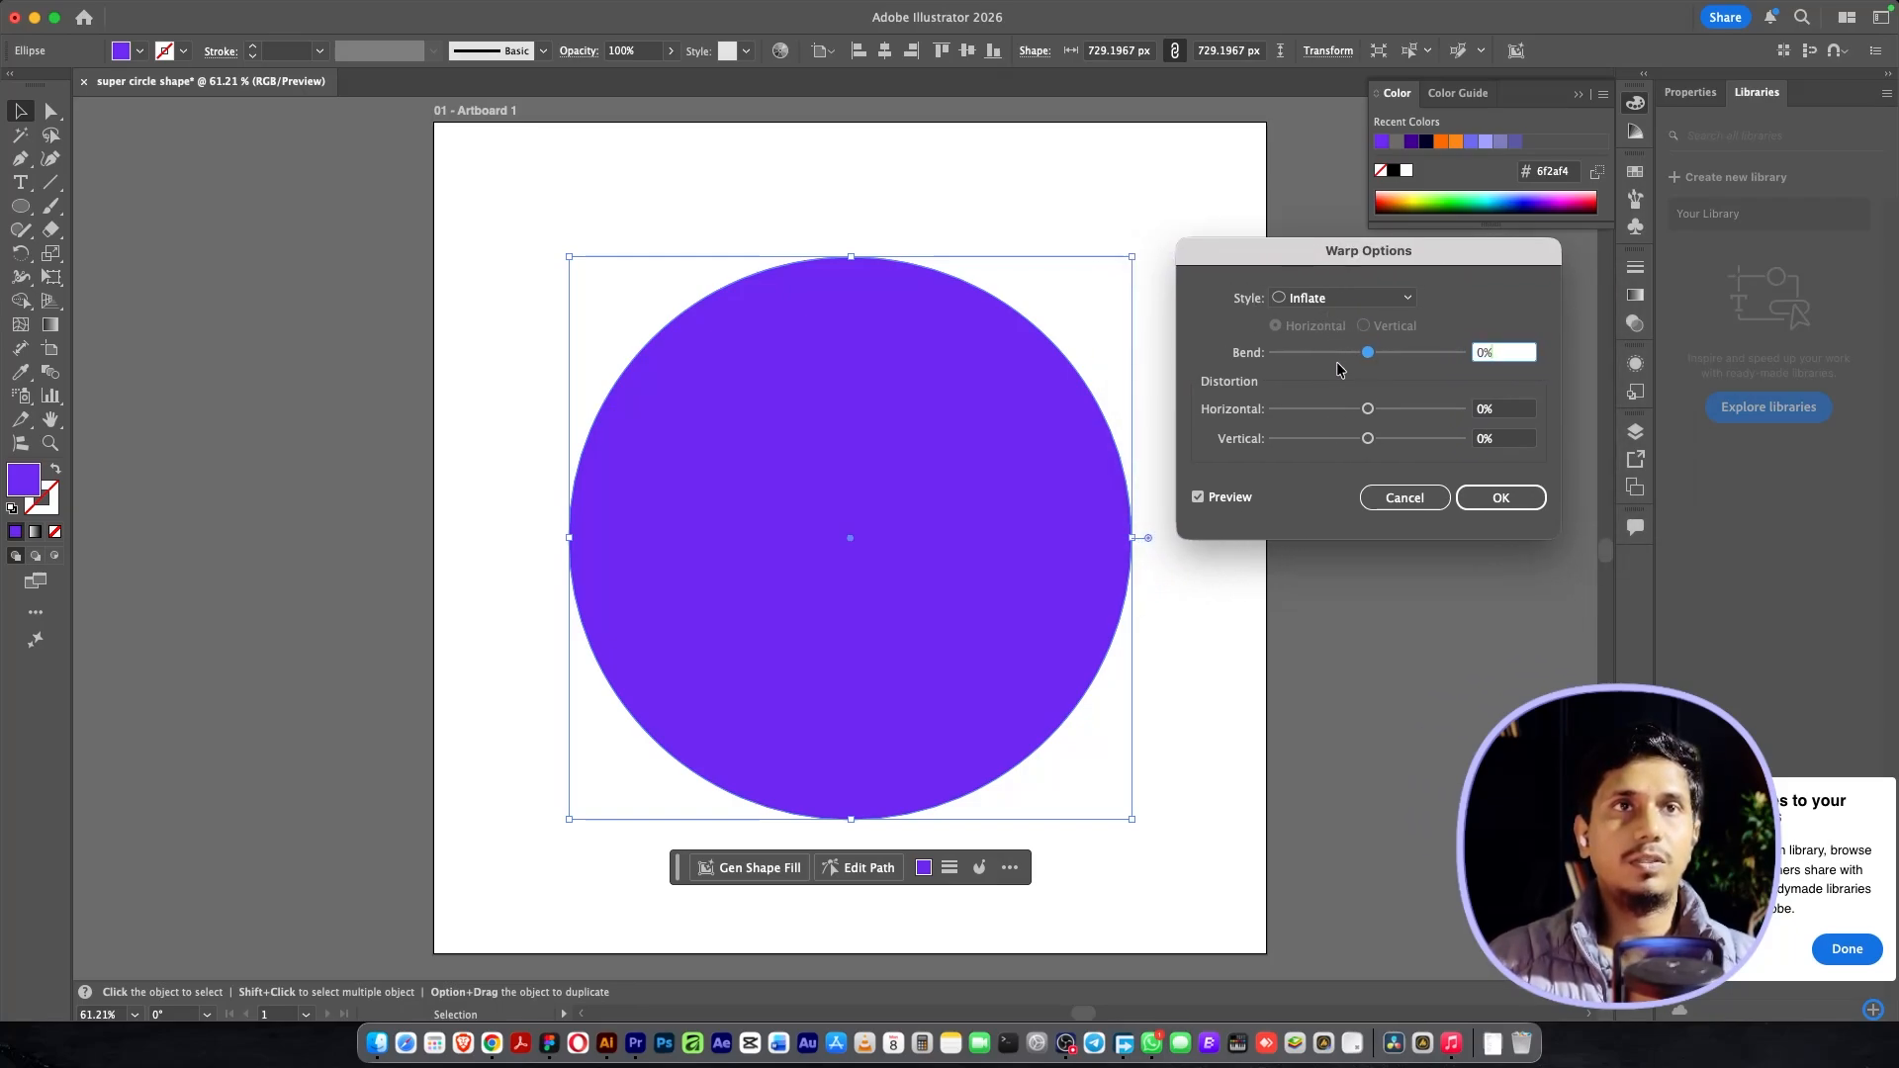
left_click(1398, 355)
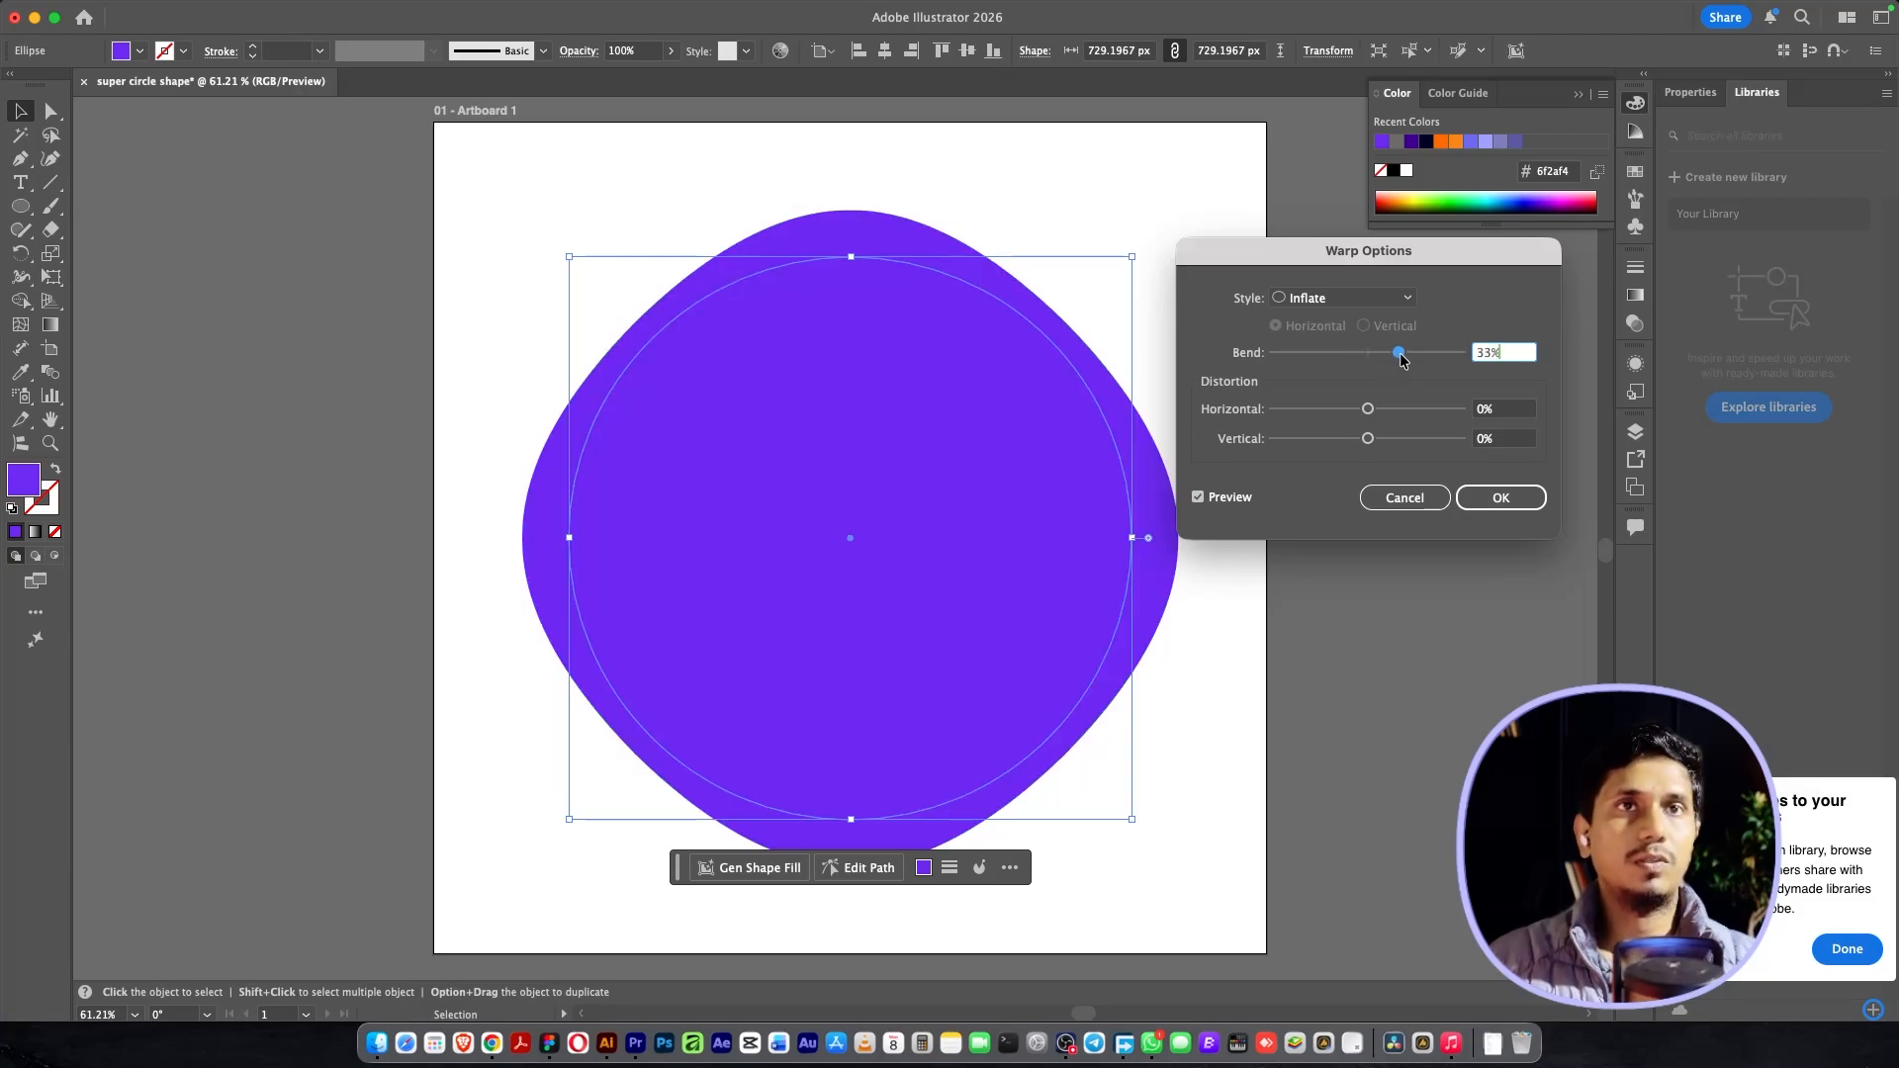
left_click(1412, 356)
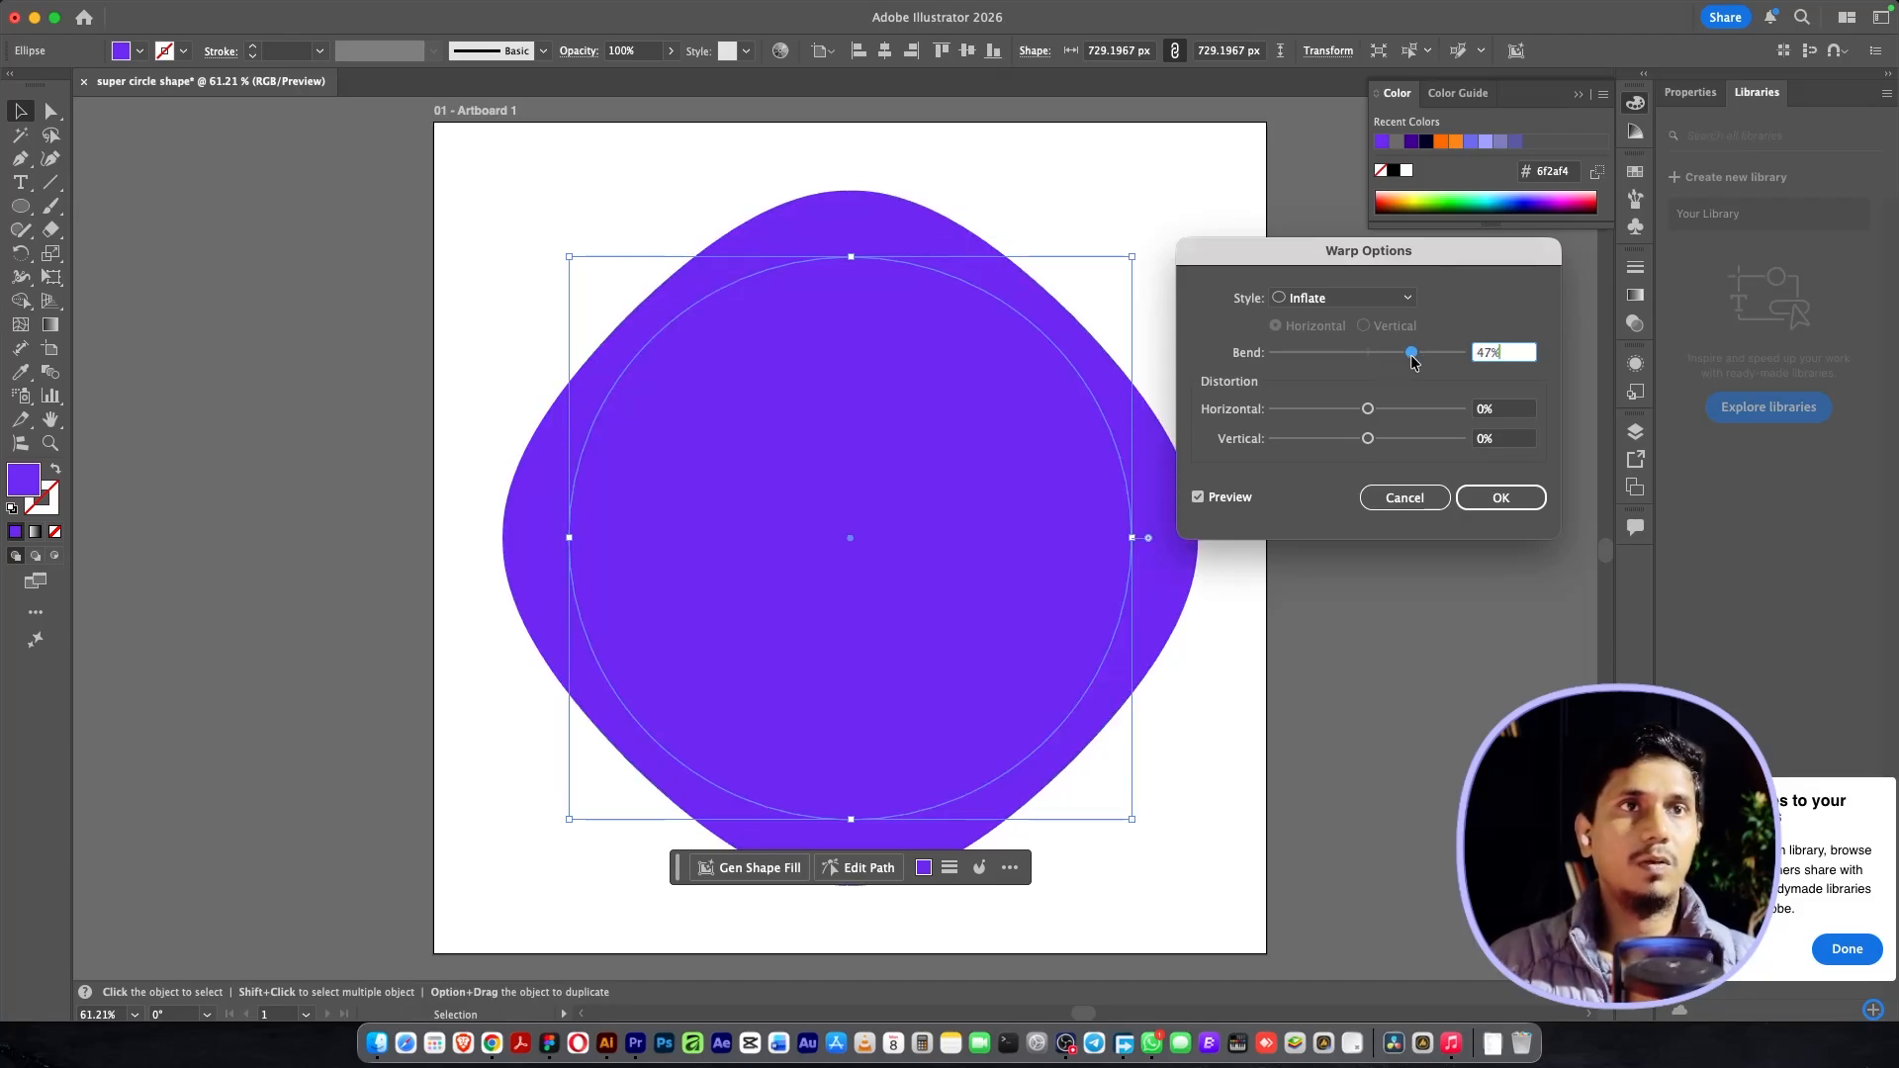
left_click_drag(1311, 251, 1409, 251)
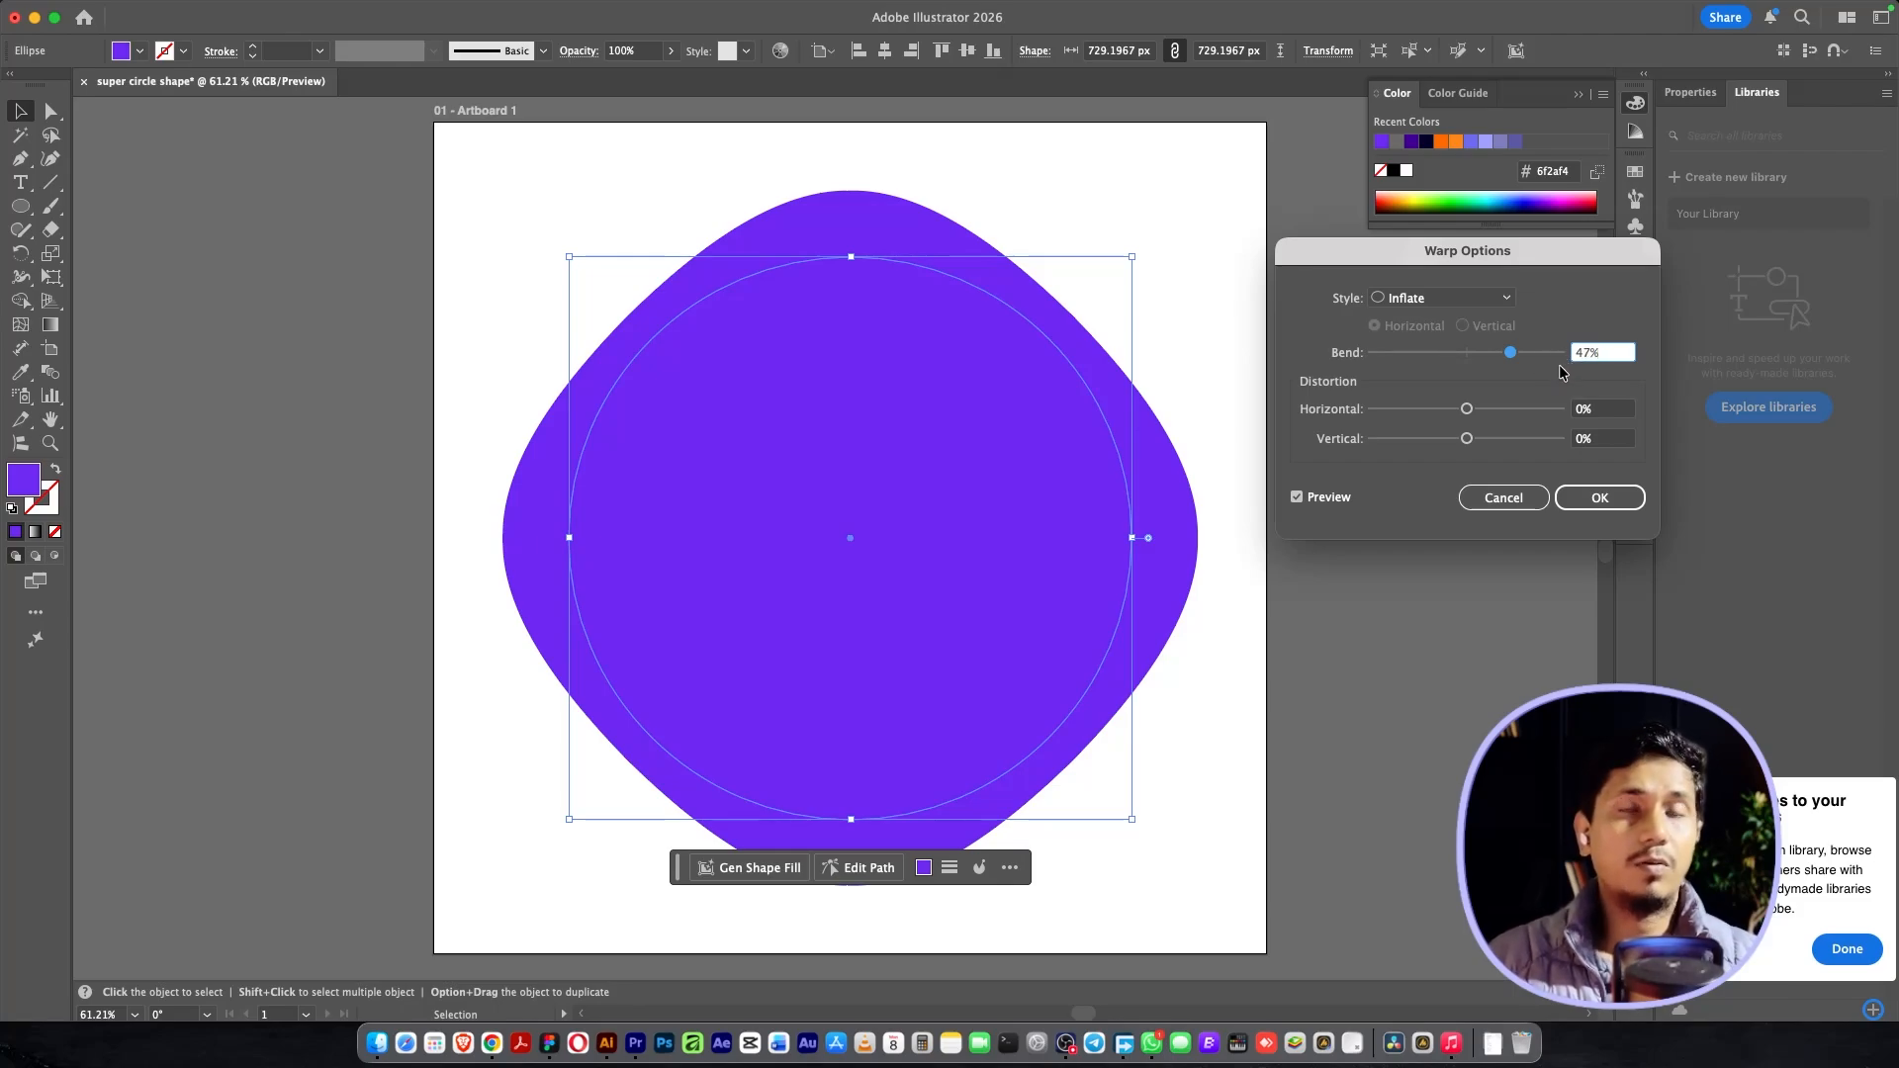
left_click_drag(1510, 354, 1500, 353)
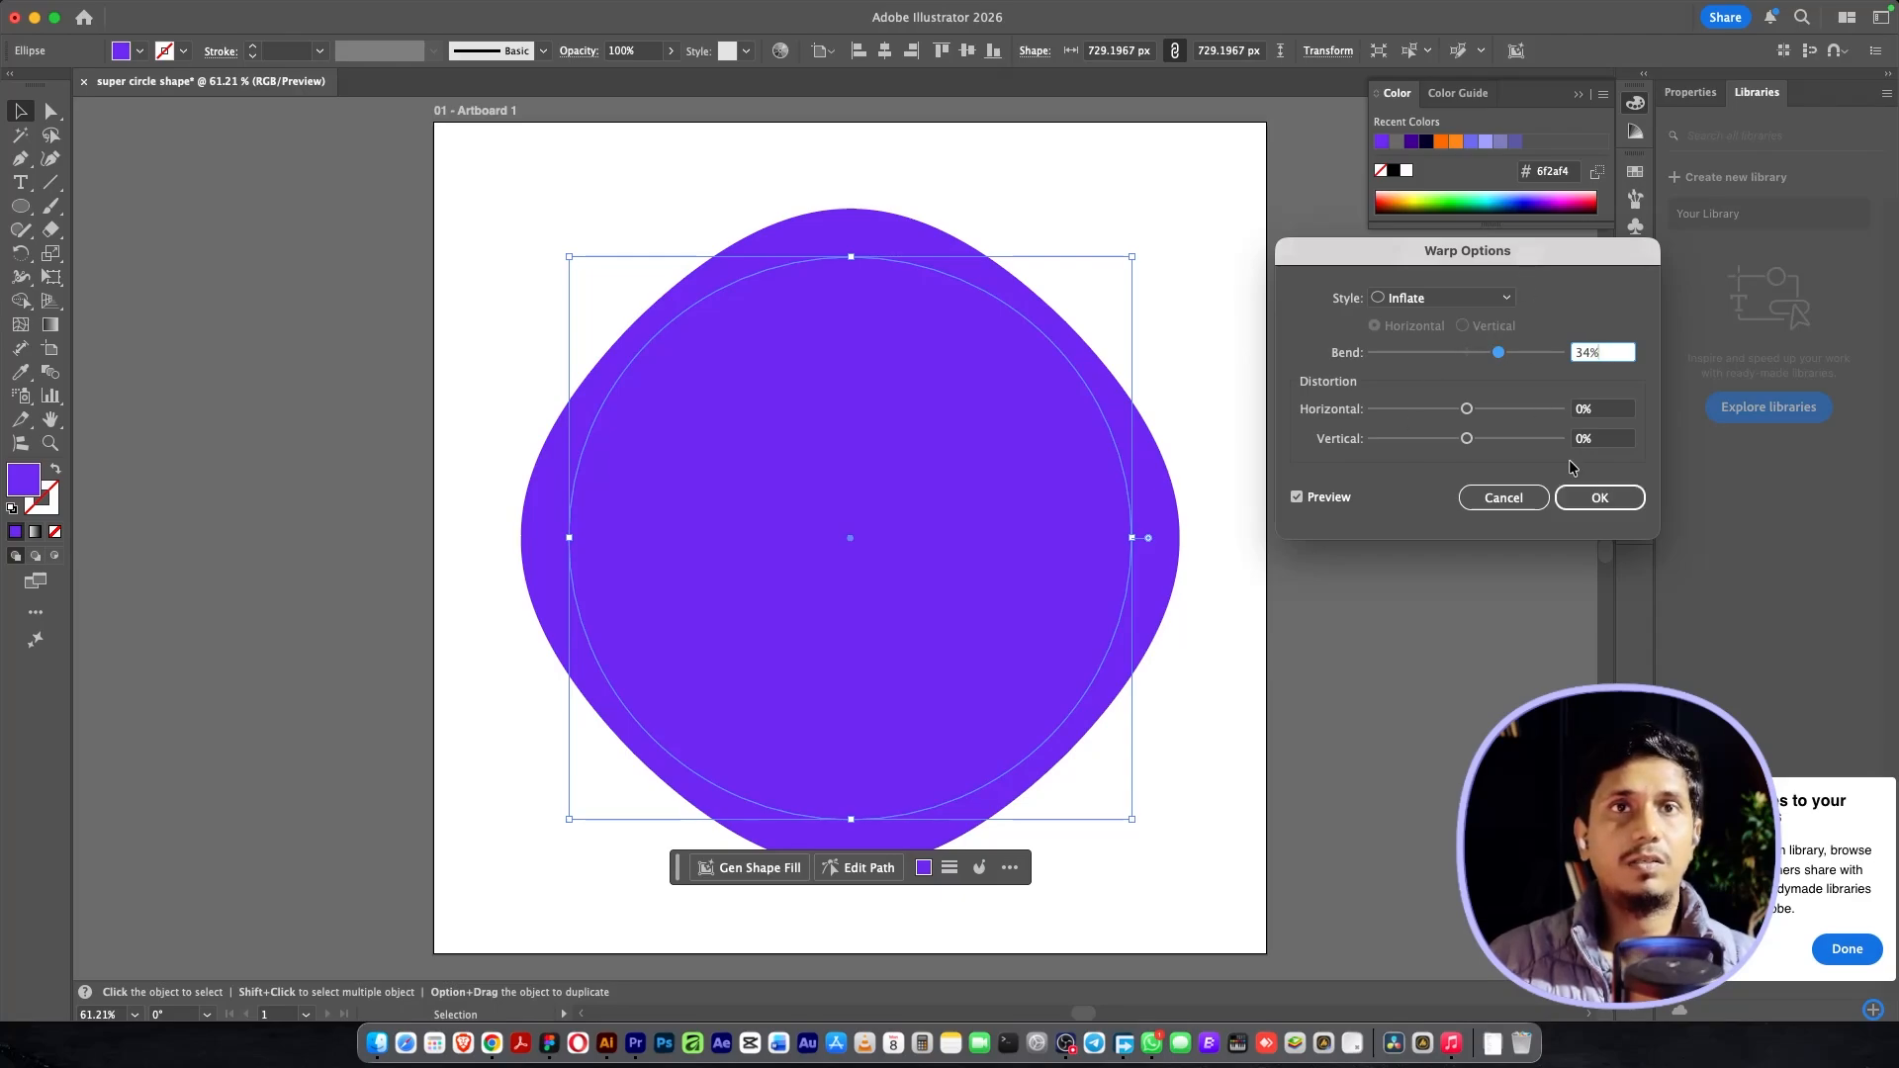
left_click(1594, 498)
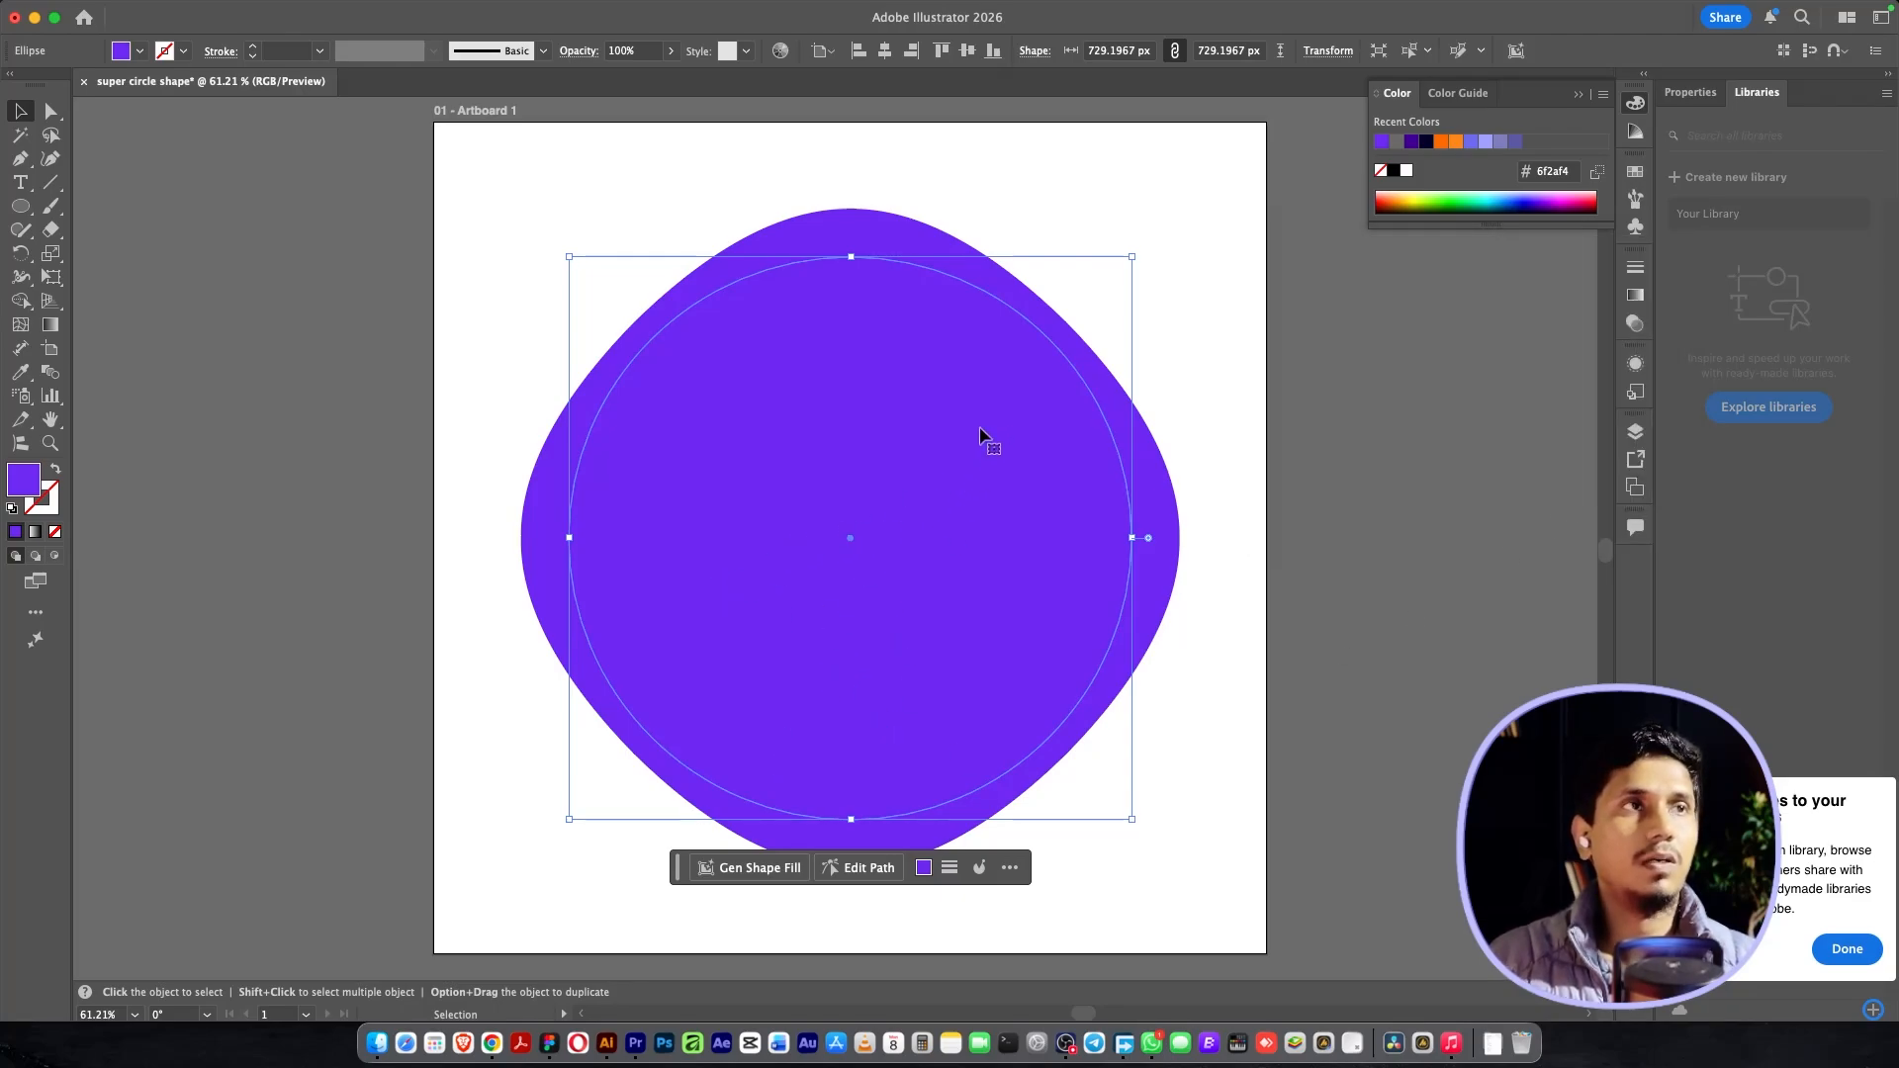
Step: Try to rotate the warped circle while the Inflate effect is still live
left_click_drag(1137, 254, 488, 216)
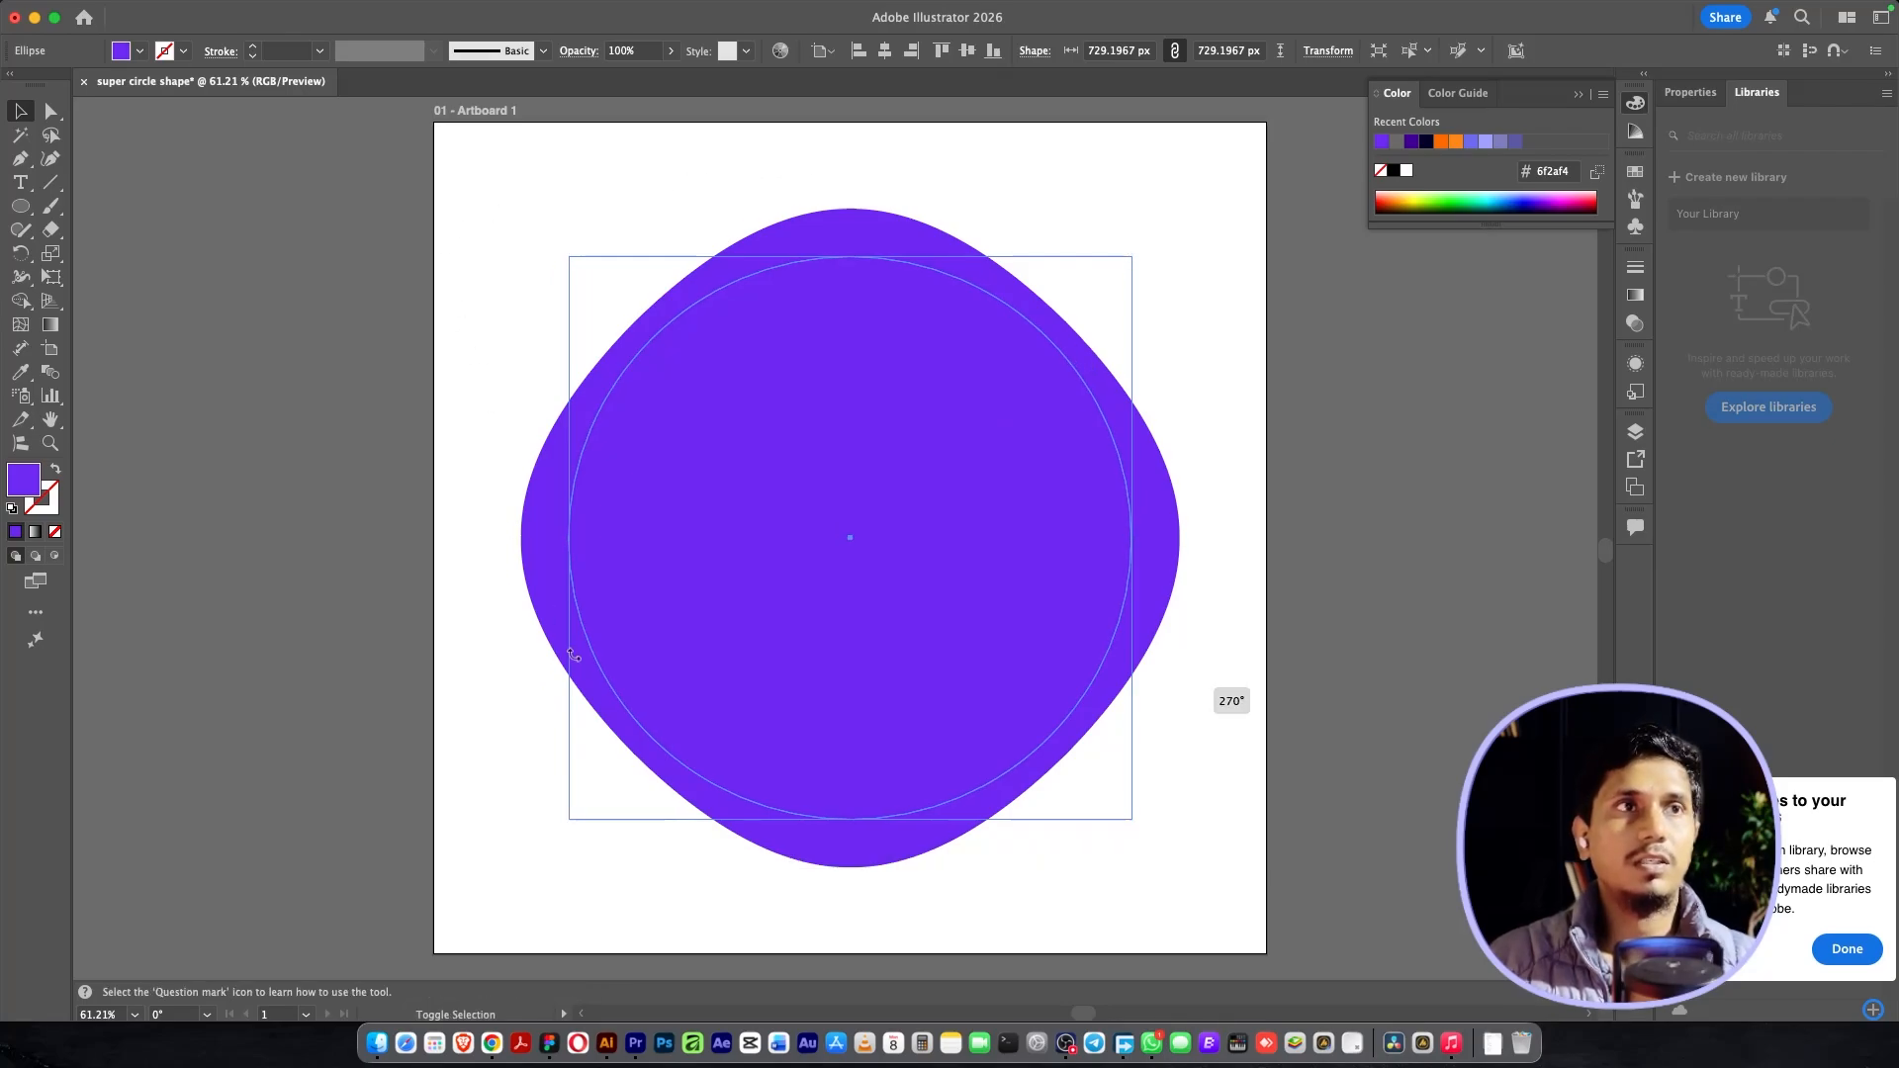
left_click_drag(570, 645, 591, 692)
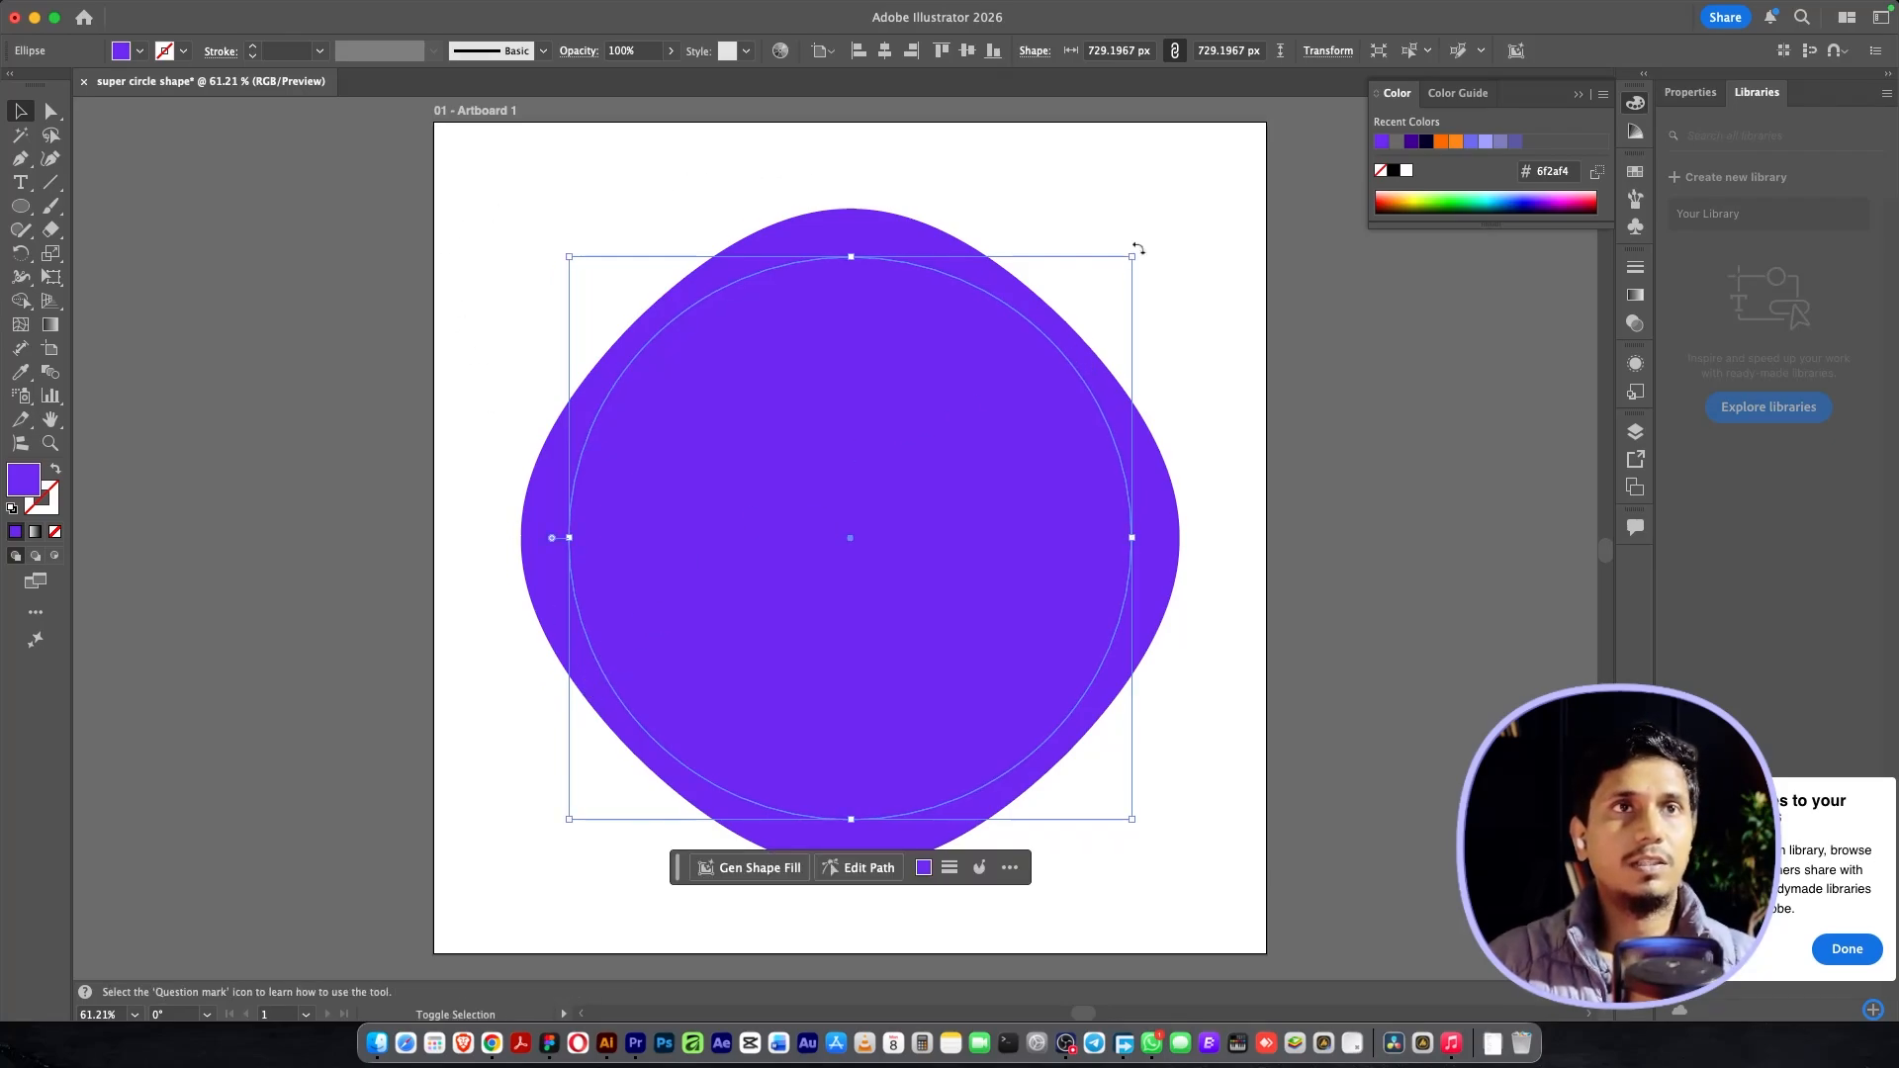
left_click_drag(1137, 254, 1138, 260)
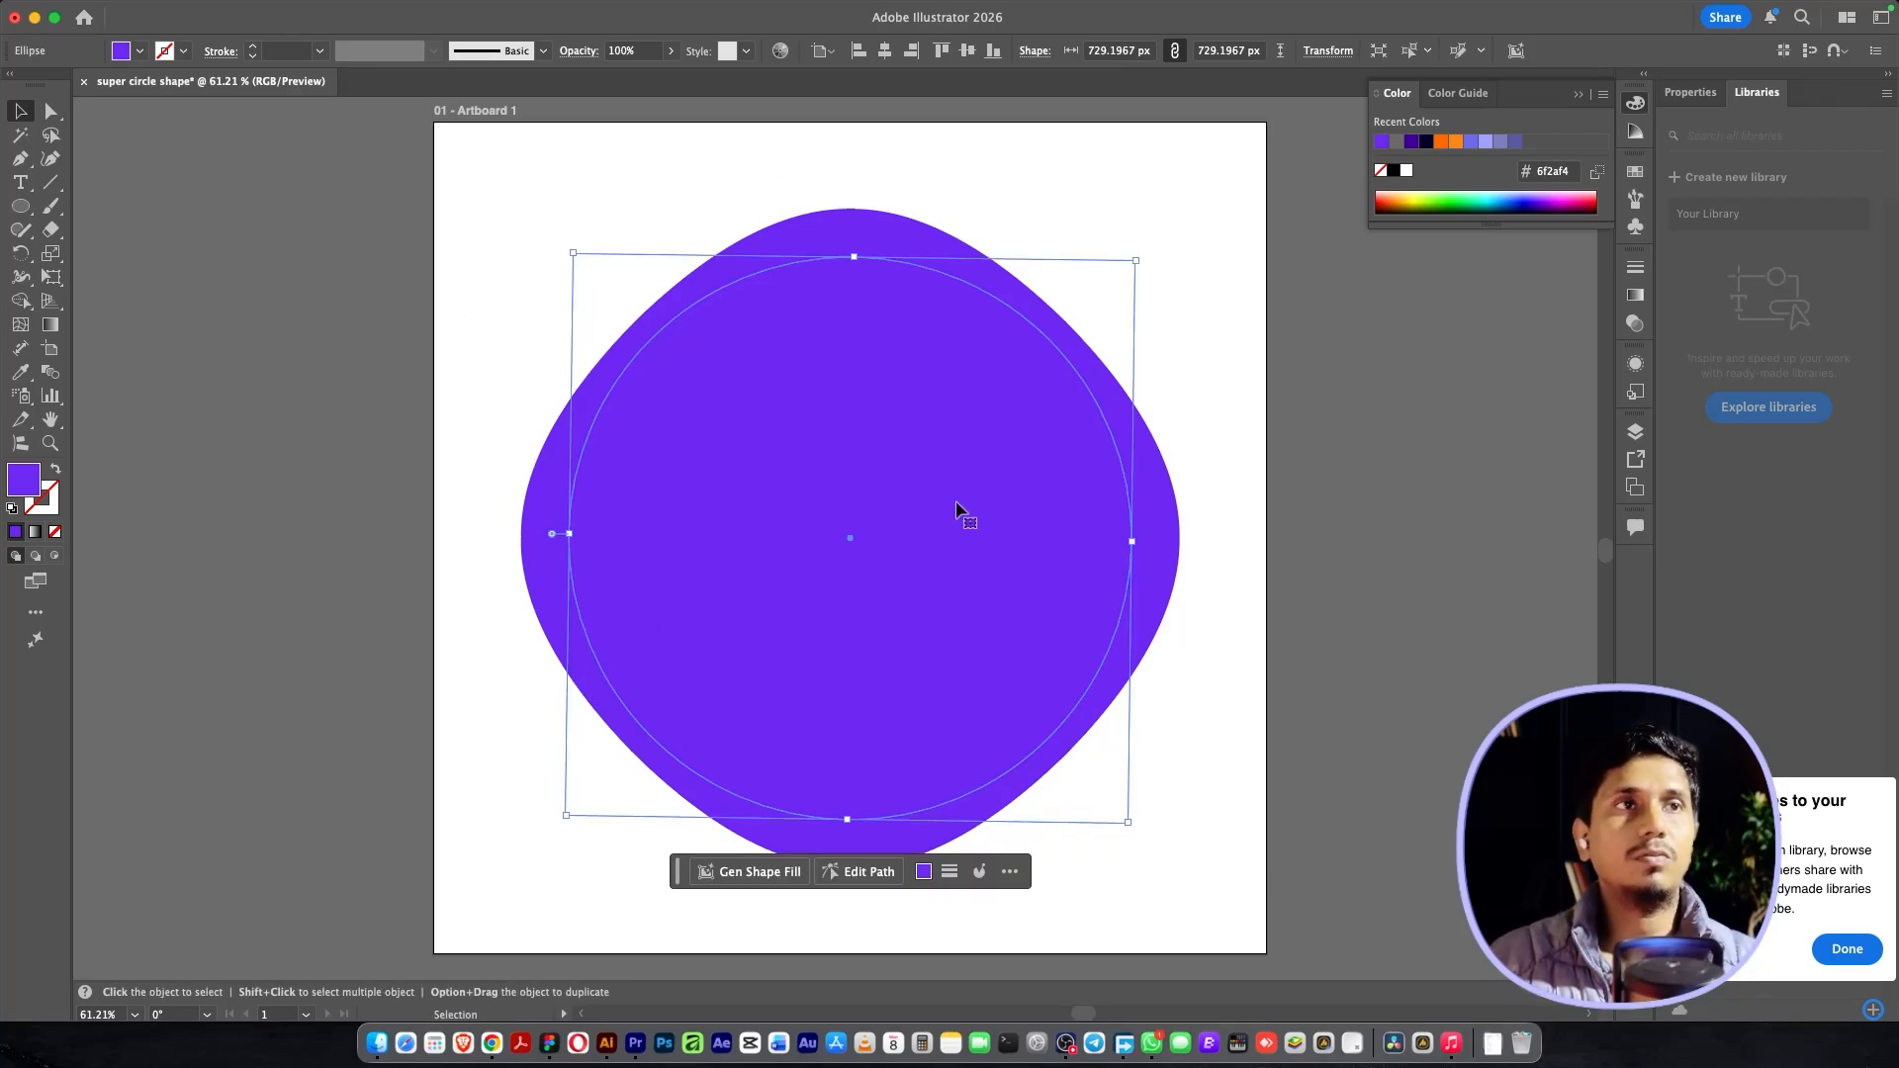
Step: Expand the warped circle's appearance and rotate the resulting path 45°
mouse_move(308, 8)
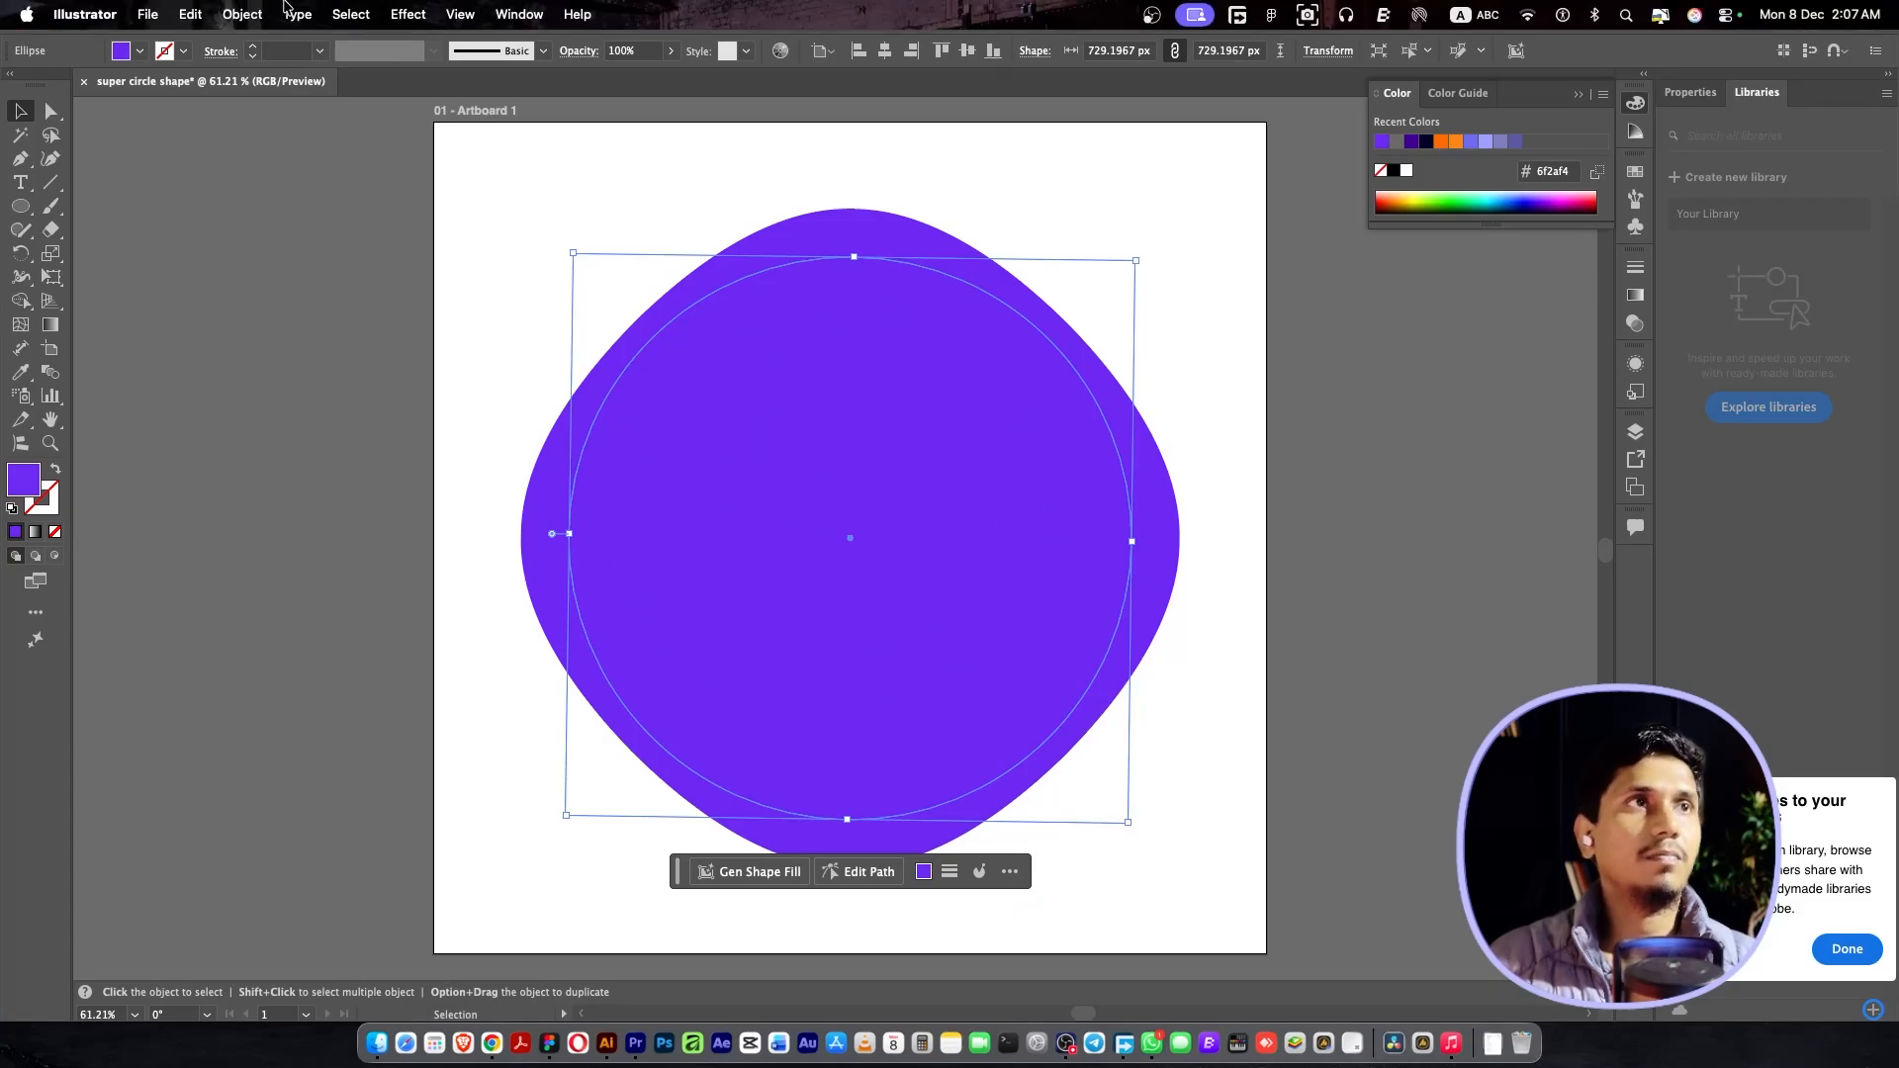
left_click(242, 14)
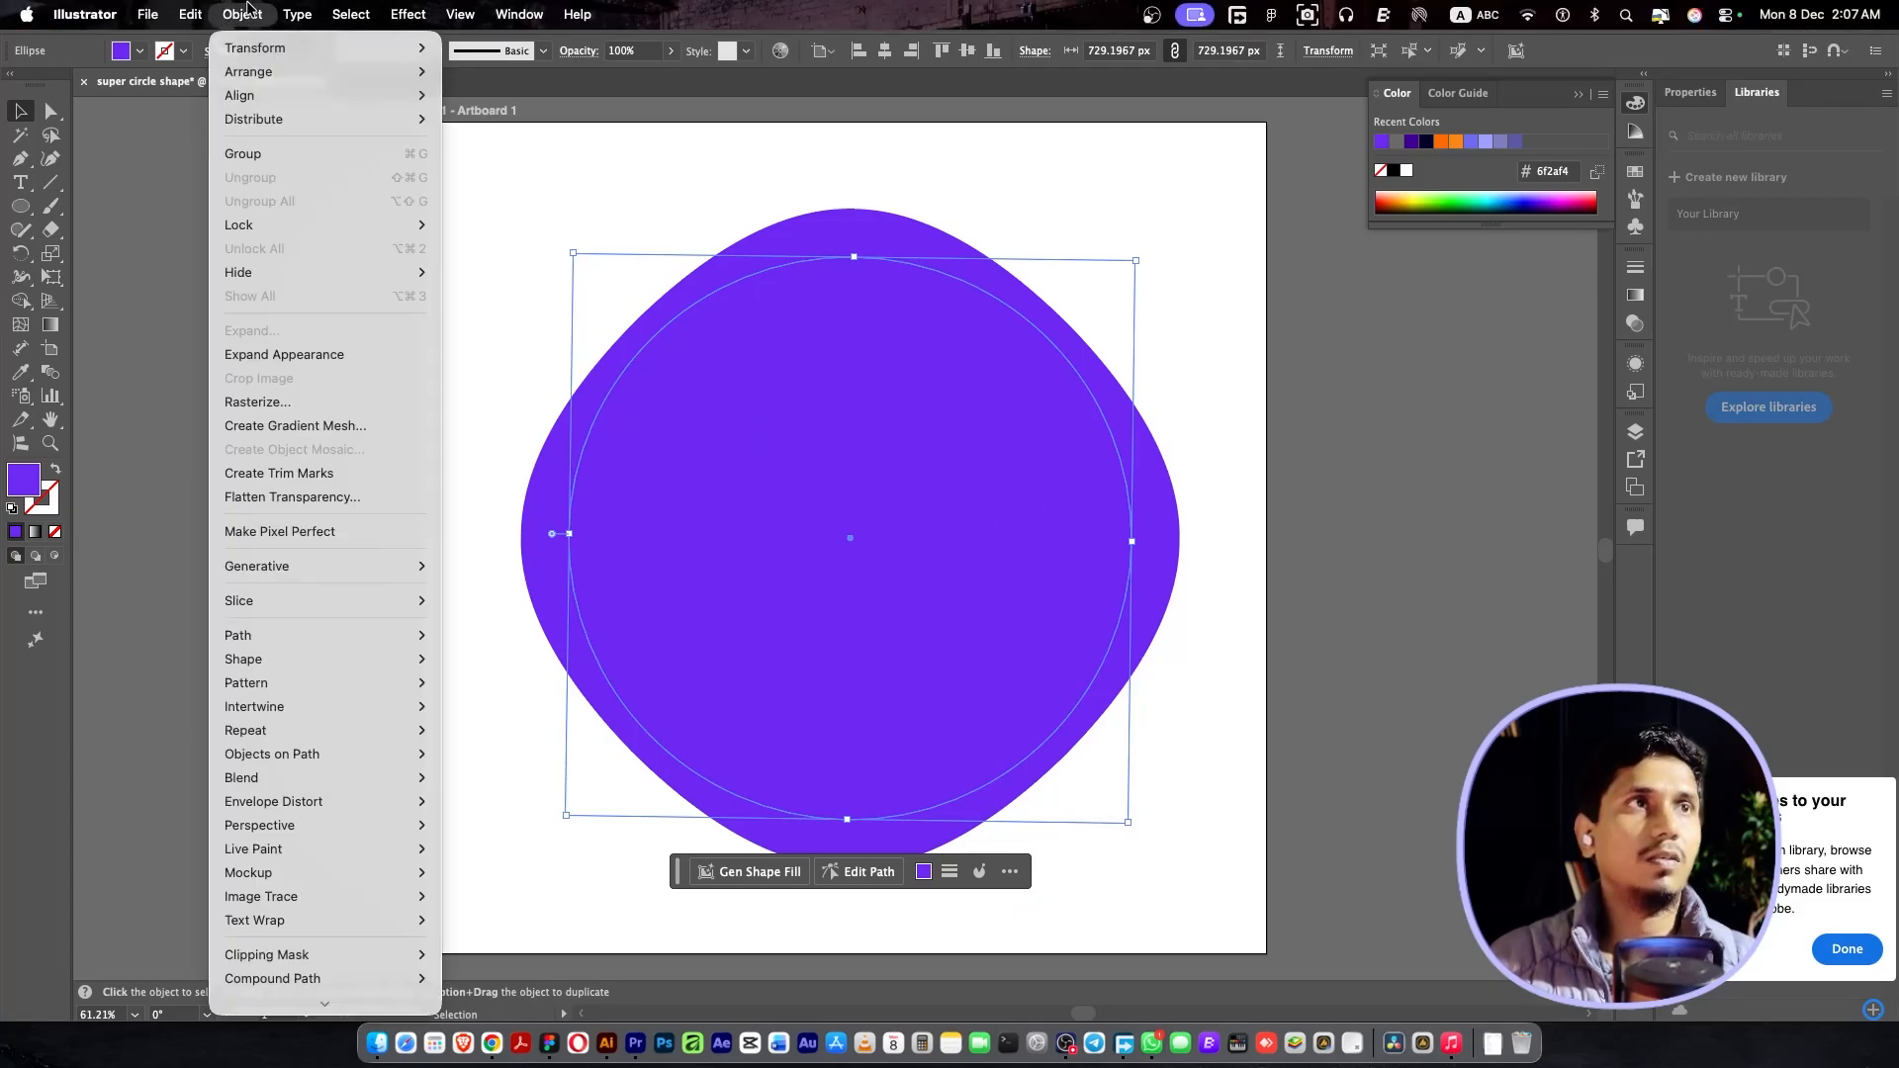
left_click(307, 356)
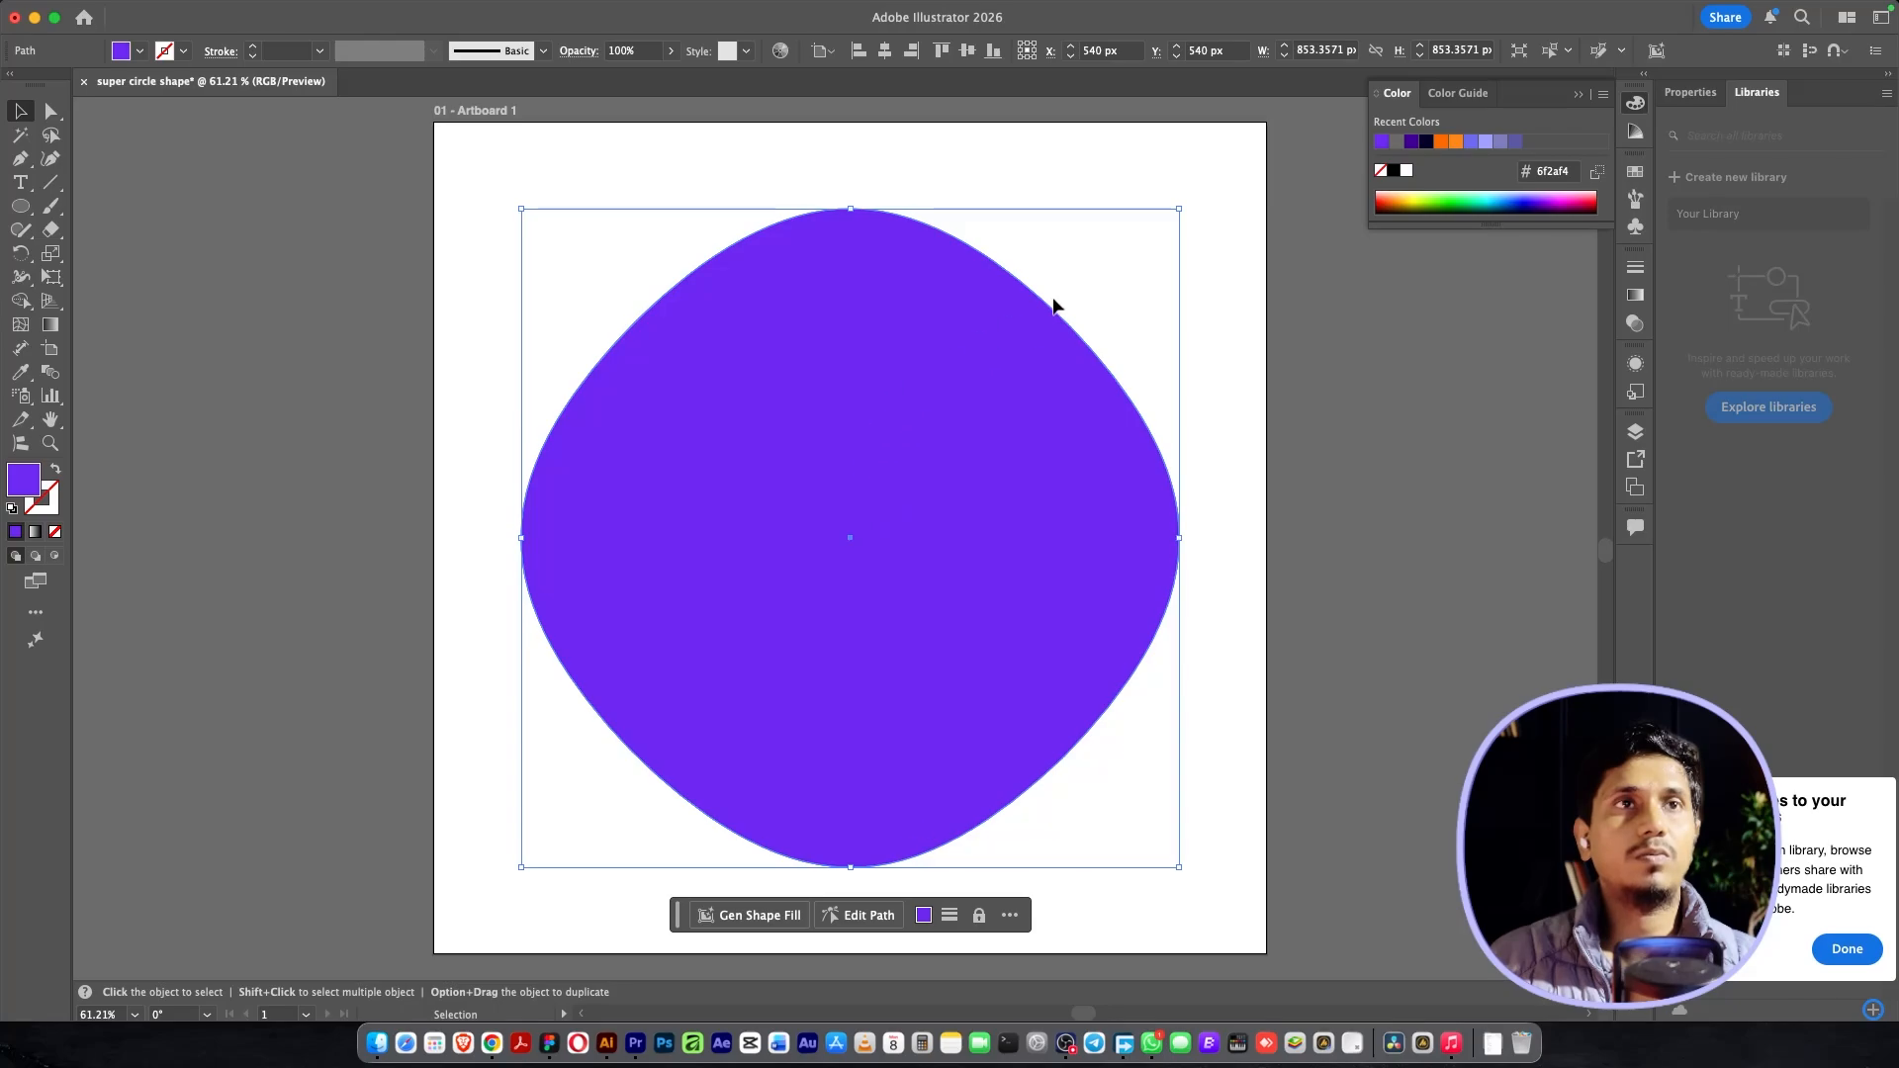
left_click_drag(1187, 201, 1306, 437)
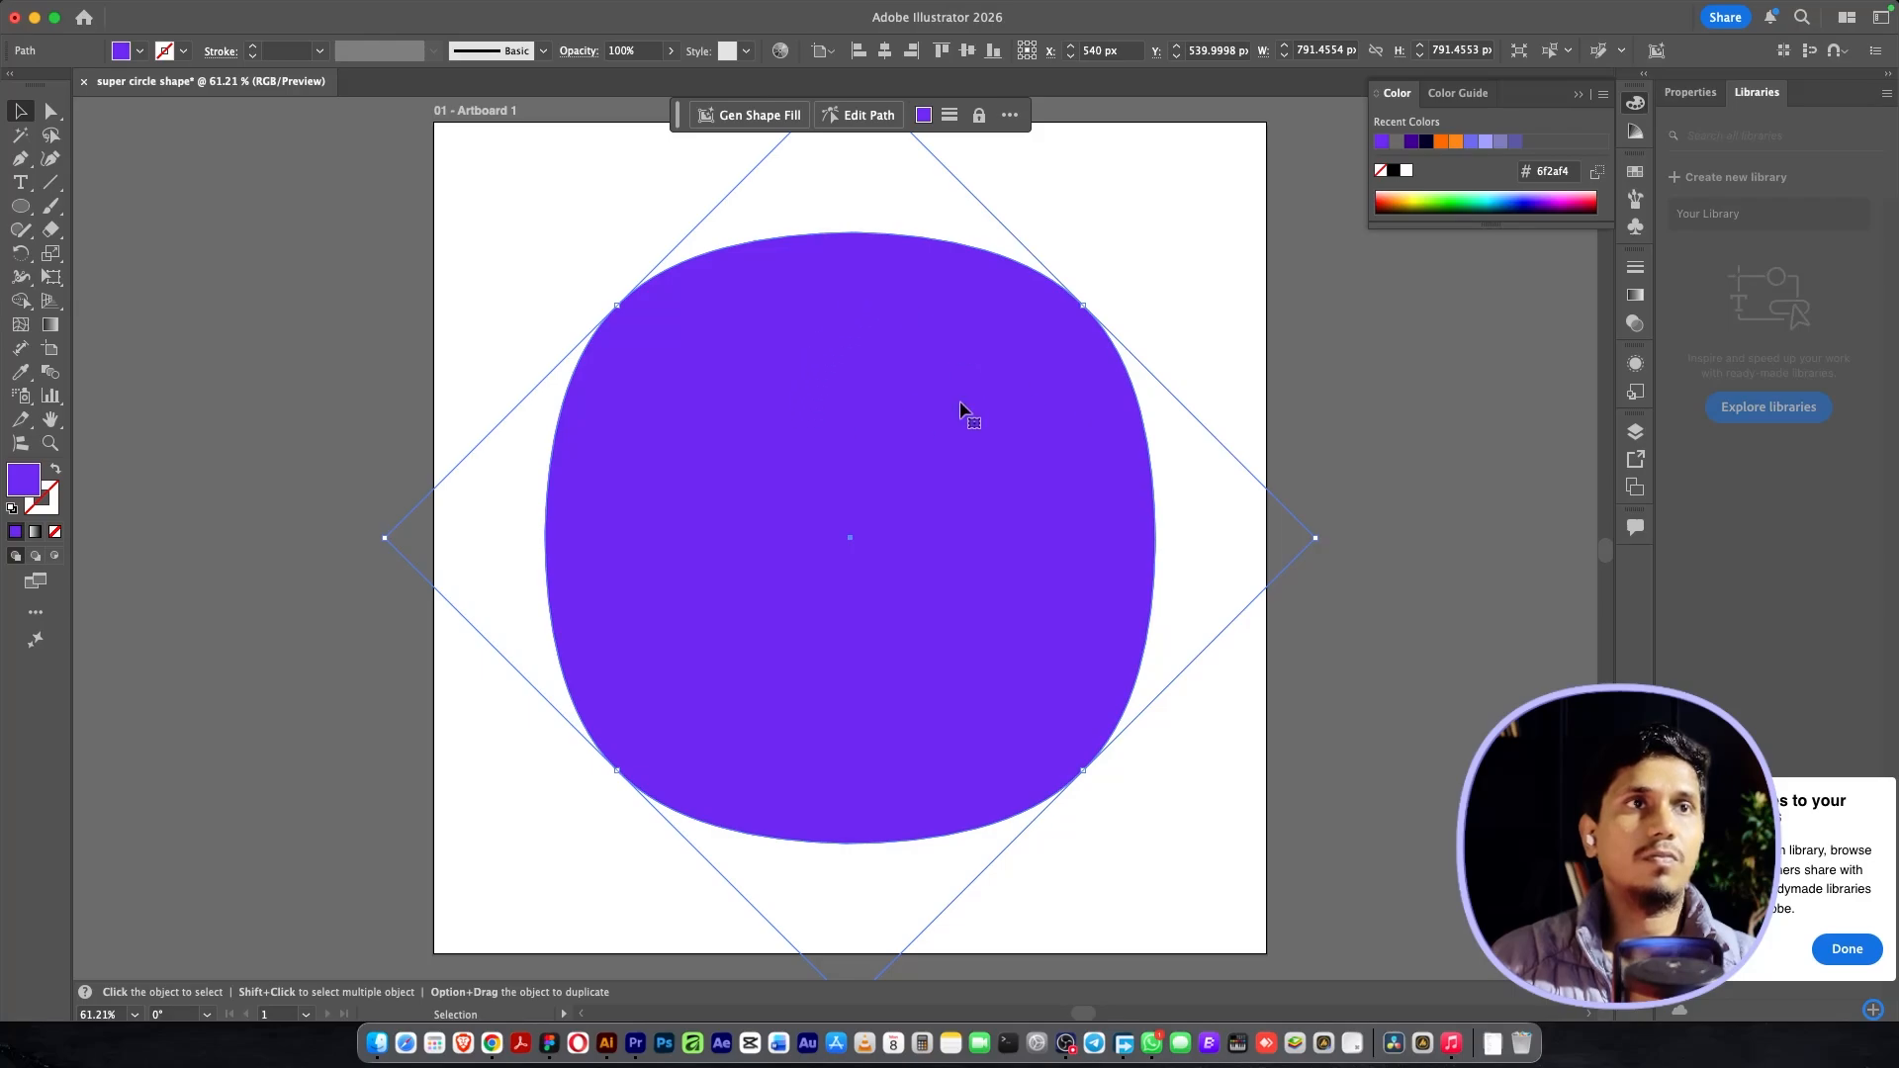
left_click(1084, 246)
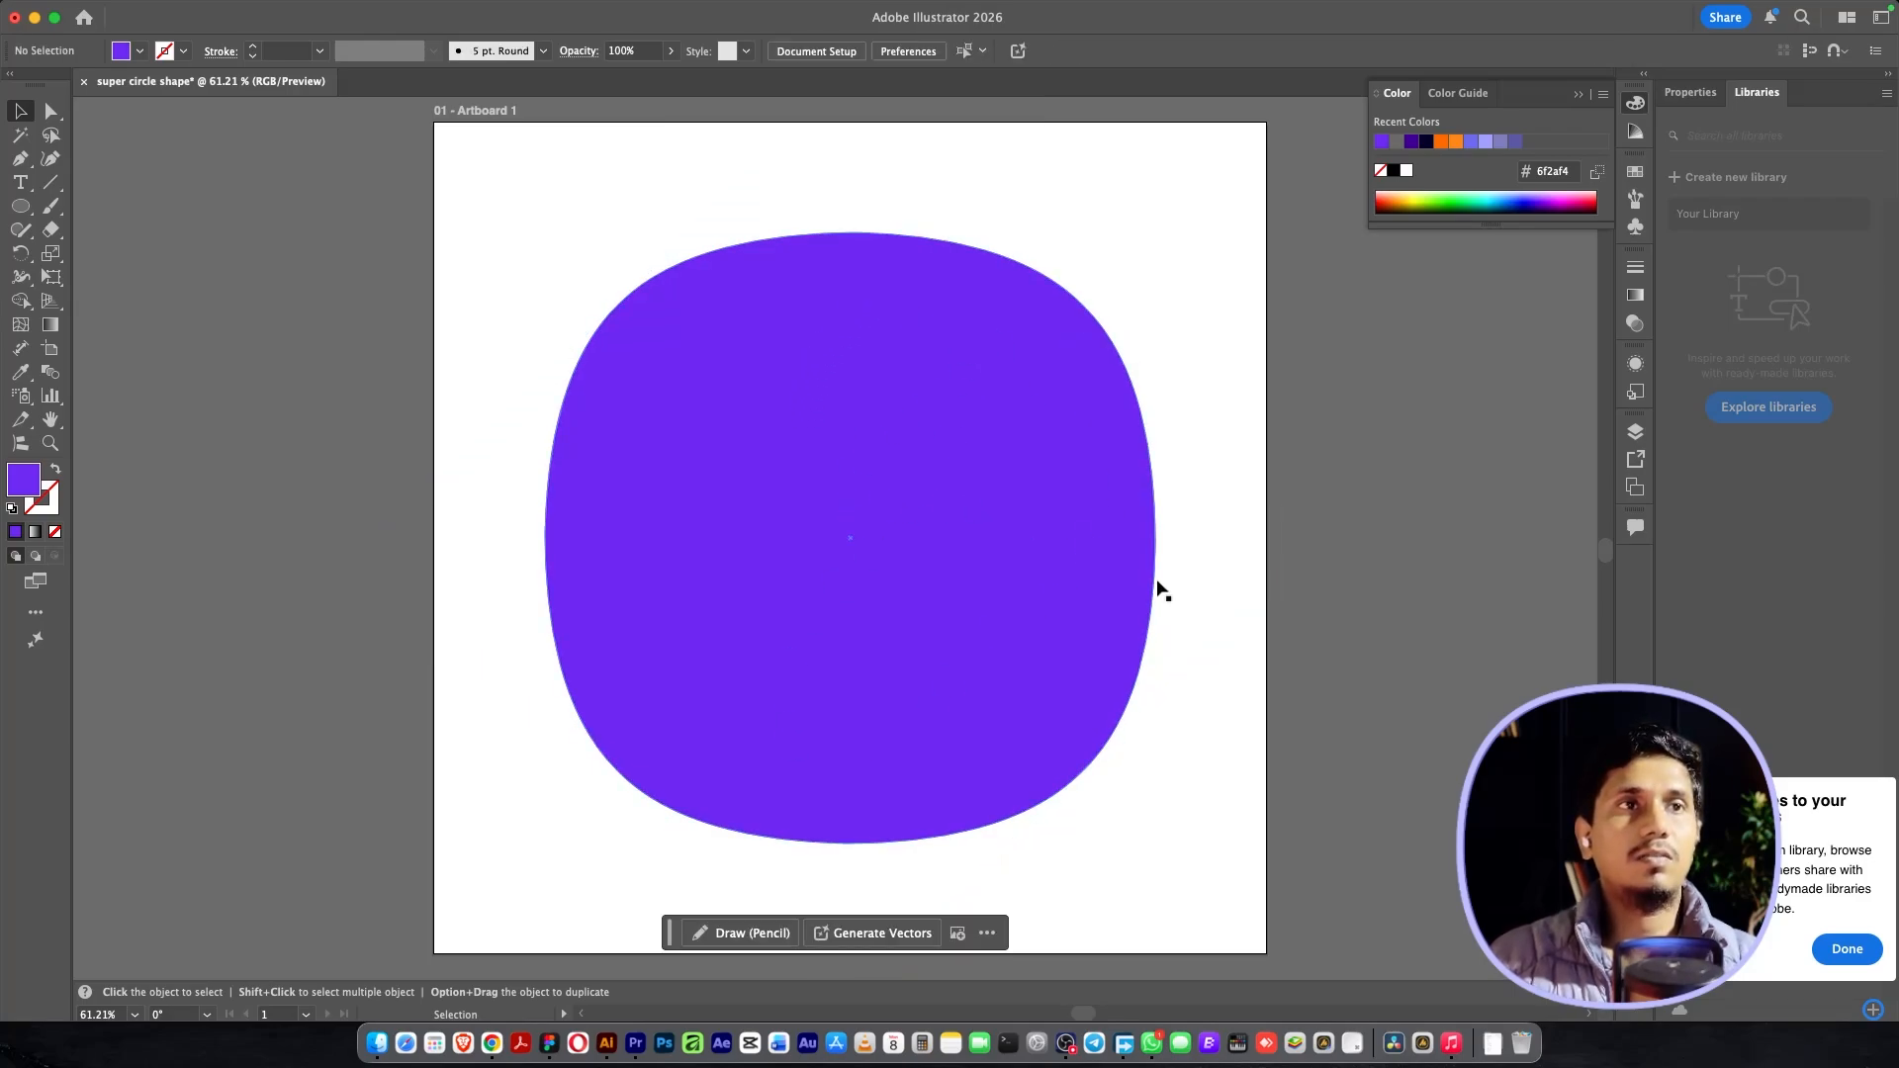
Step: Scale the rotated super circle down to about 468 px, place it in the artboard's upper half and clear the selection
left_click(936, 832)
scroll(936, 833, "down", 2)
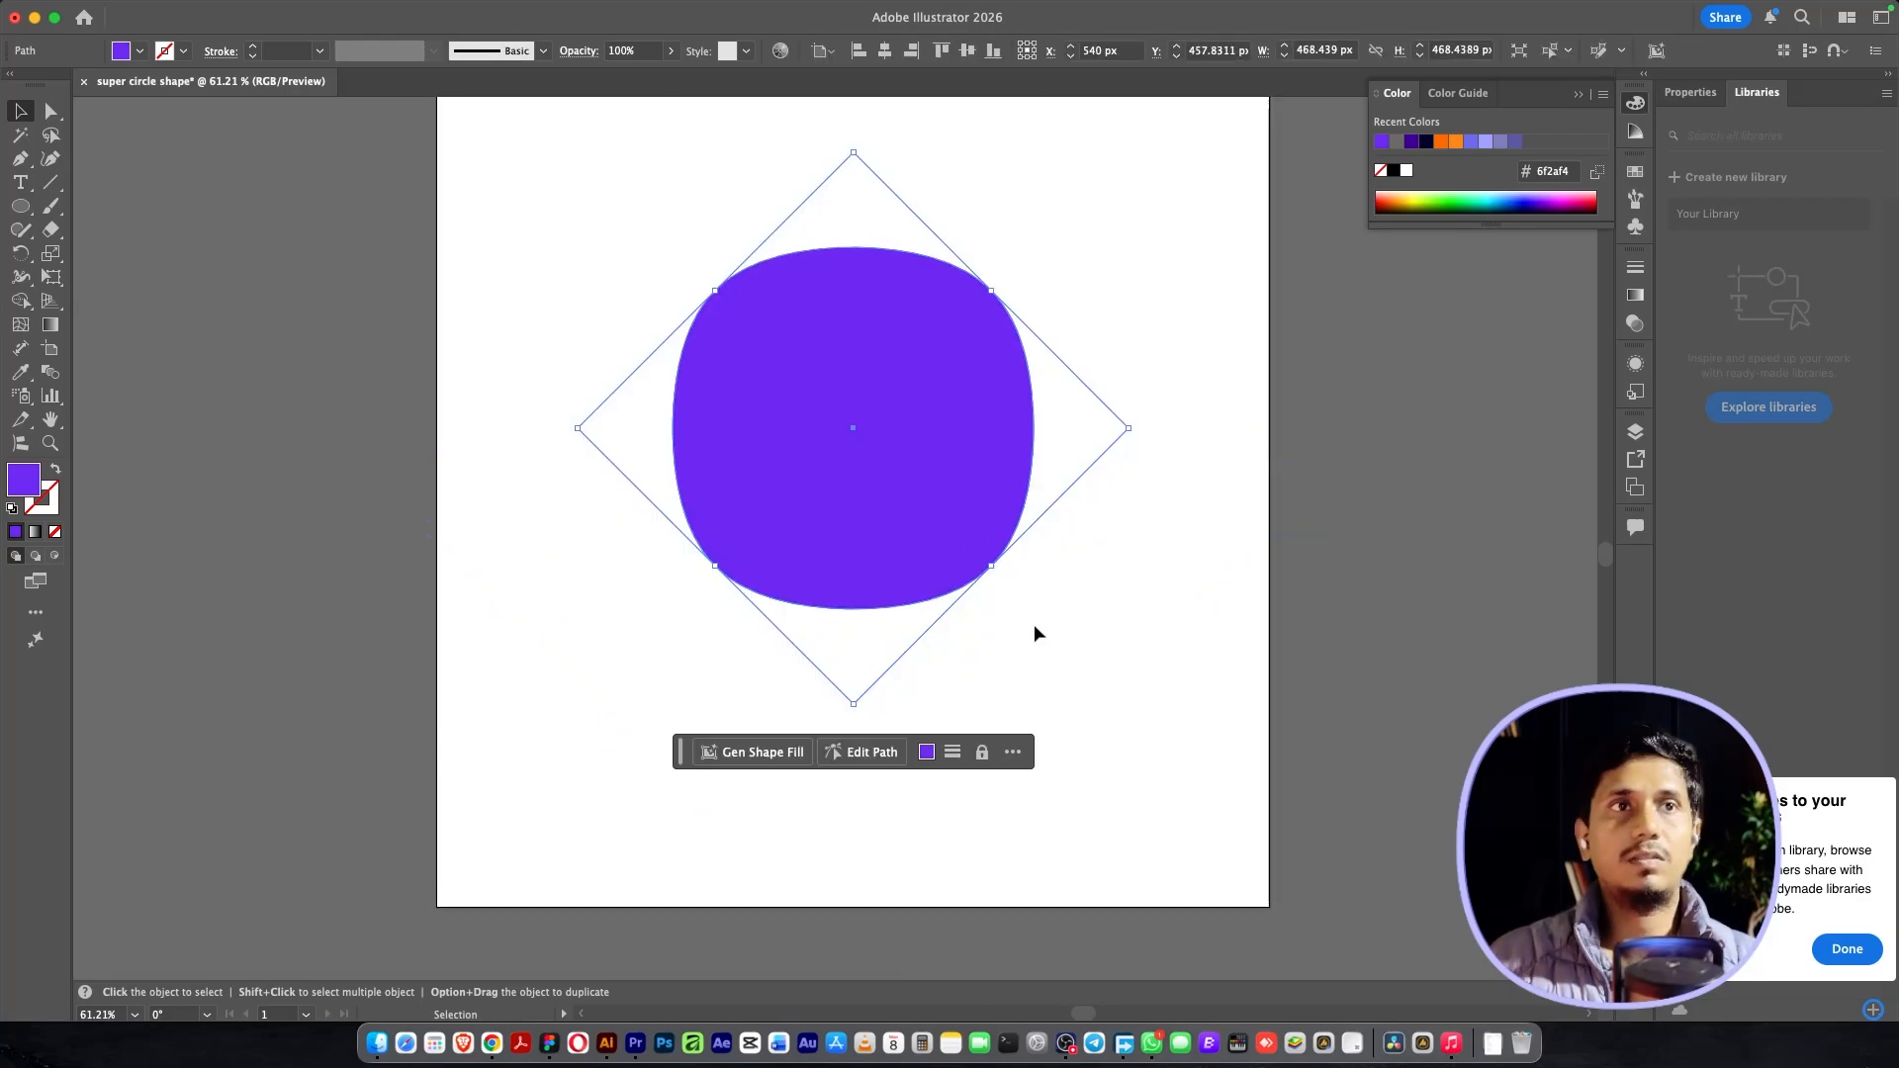
left_click(1035, 626)
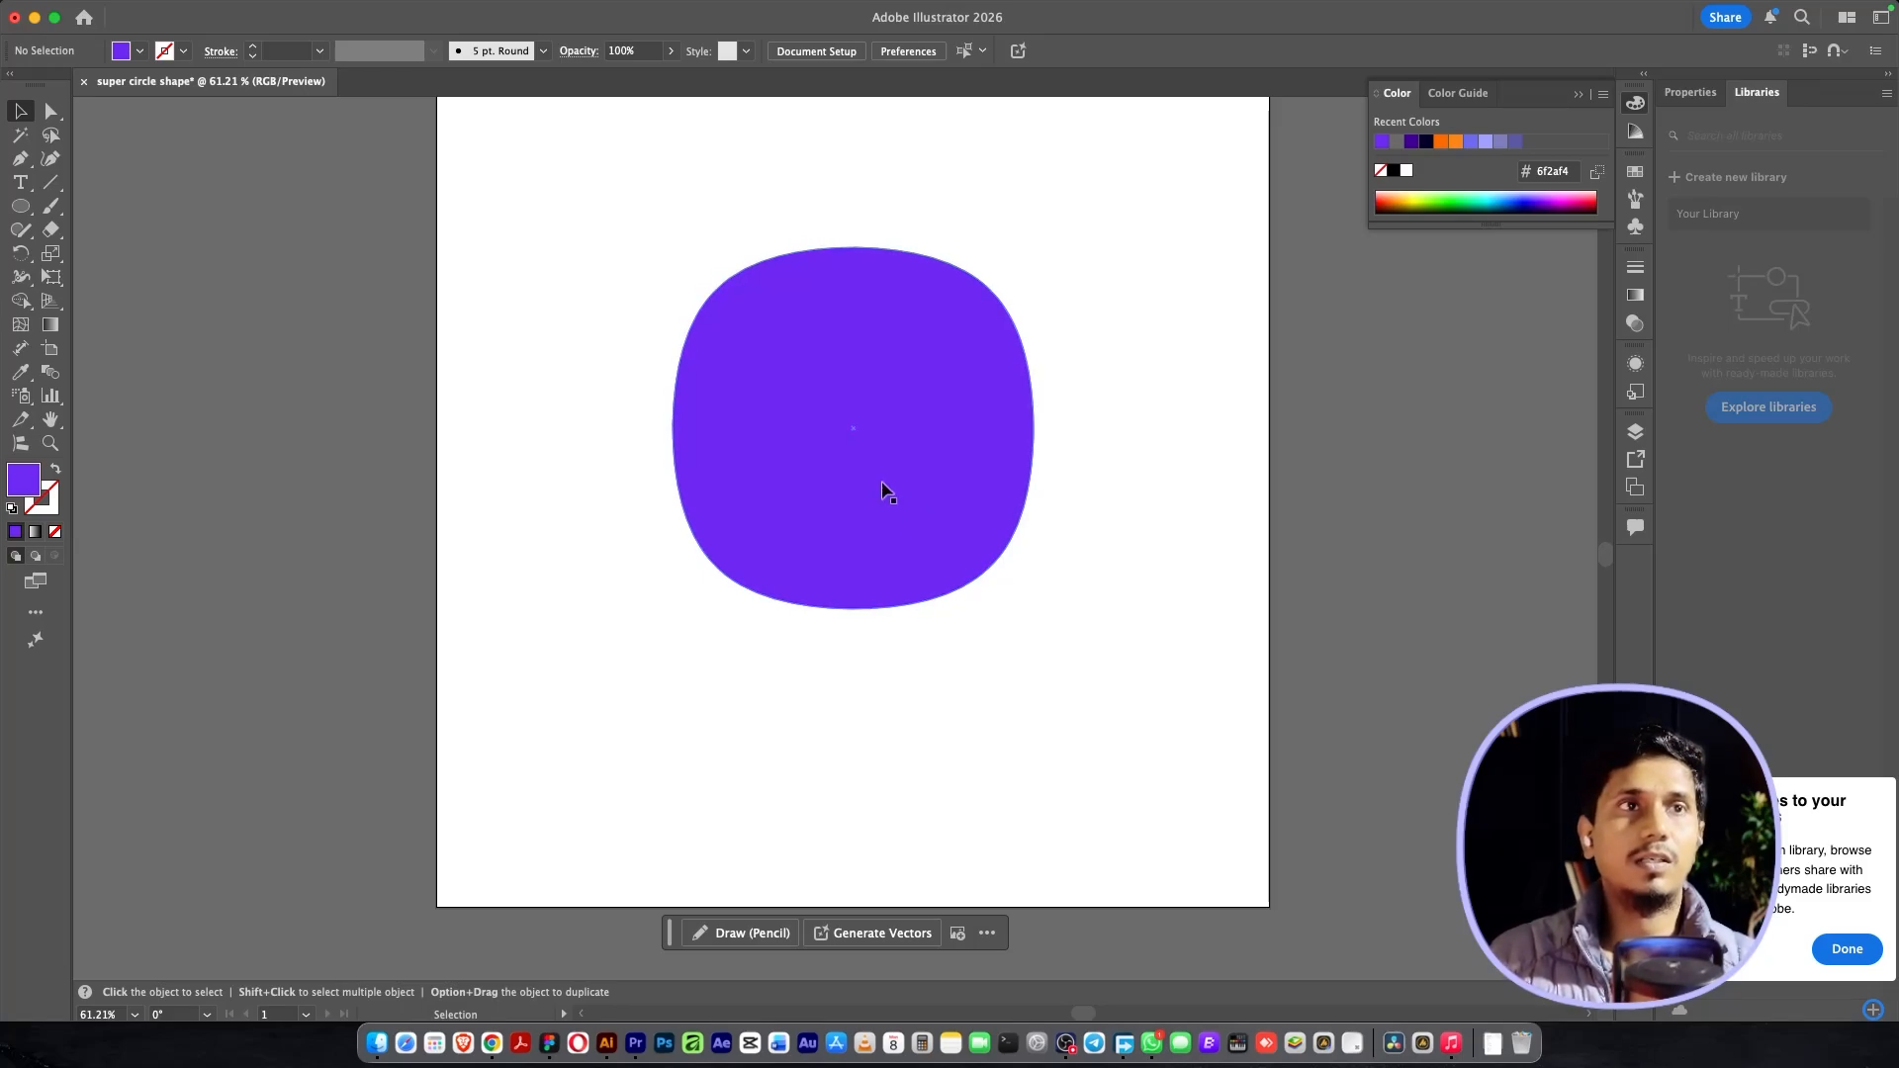
Step: Copy the super circle, switch to Figma and paste it over the logo image beside the existing purple shape
left_click(877, 530)
key("a")
left_click(582, 1029)
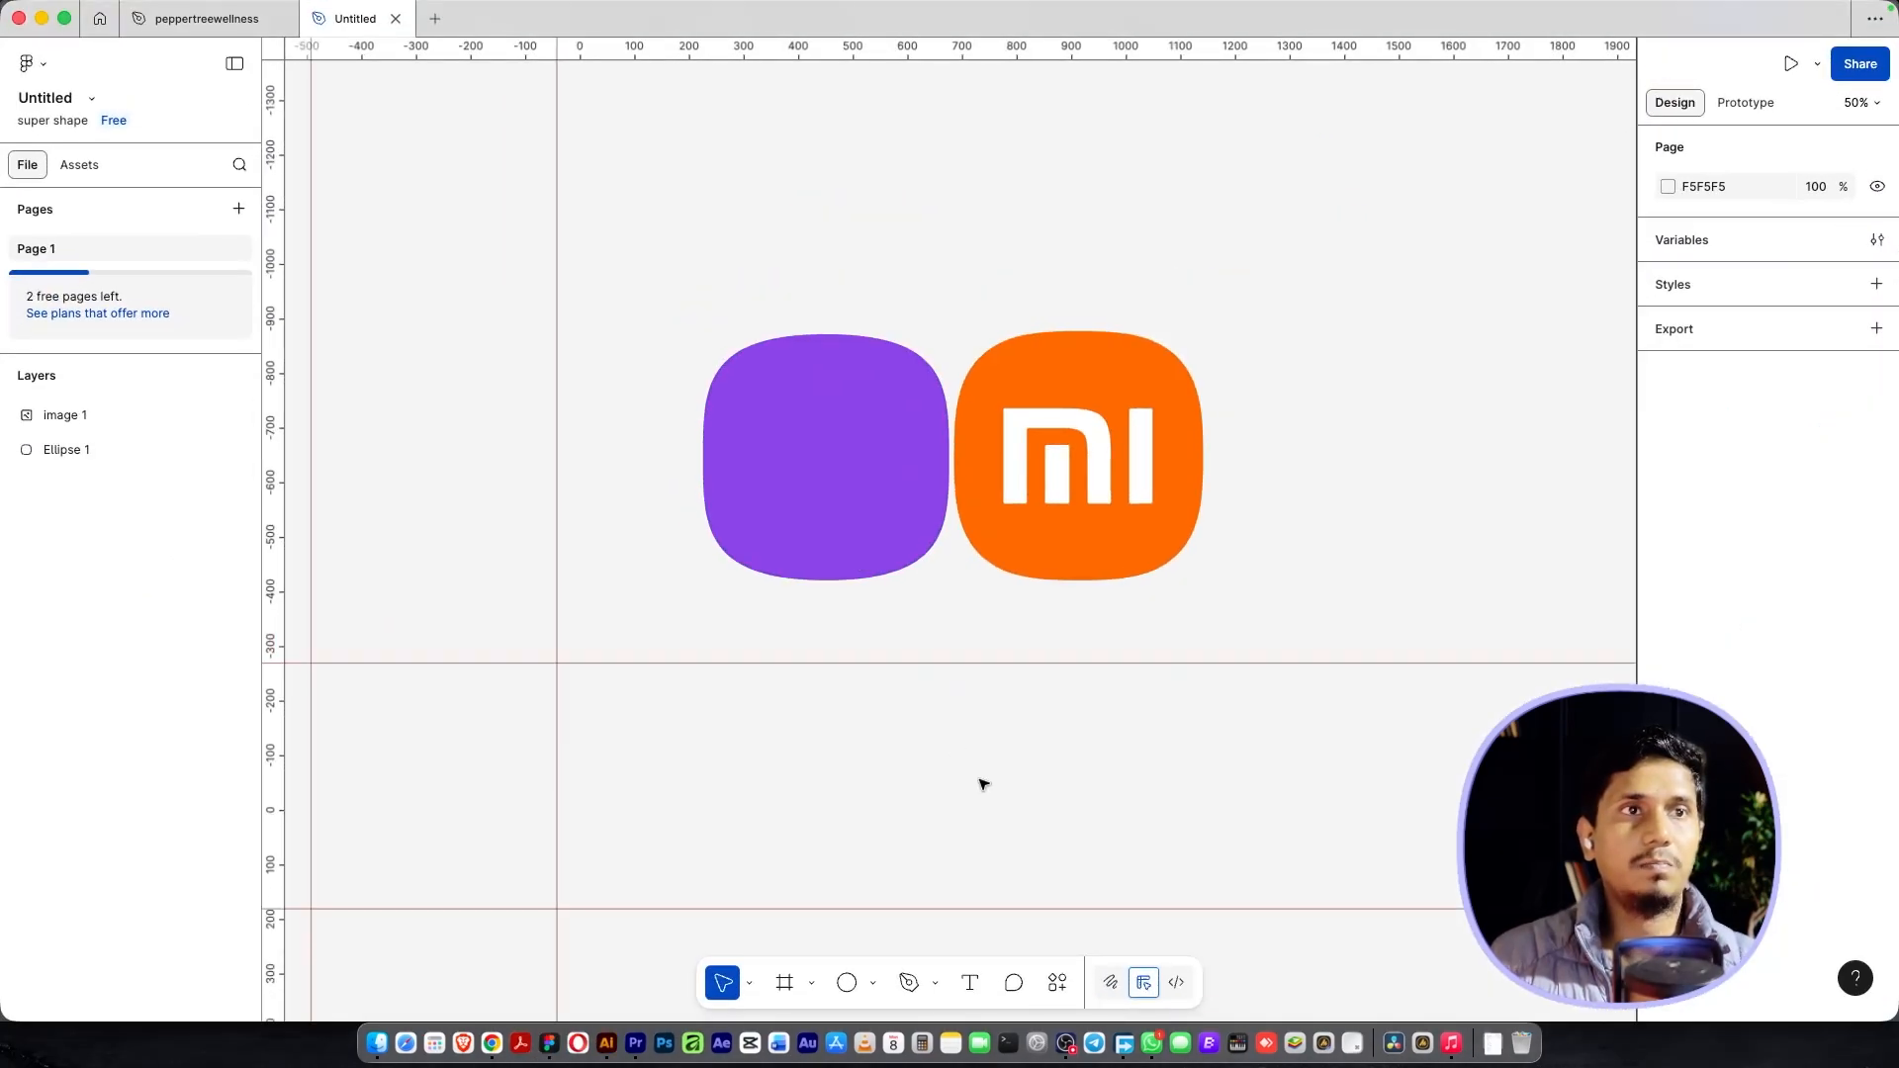
key("super+v")
left_click_drag(967, 594, 1084, 500)
Step: Send the pasted shape's ungrouped vector behind the logo image and align both on their horizontal and vertical centers
right_click(1084, 501)
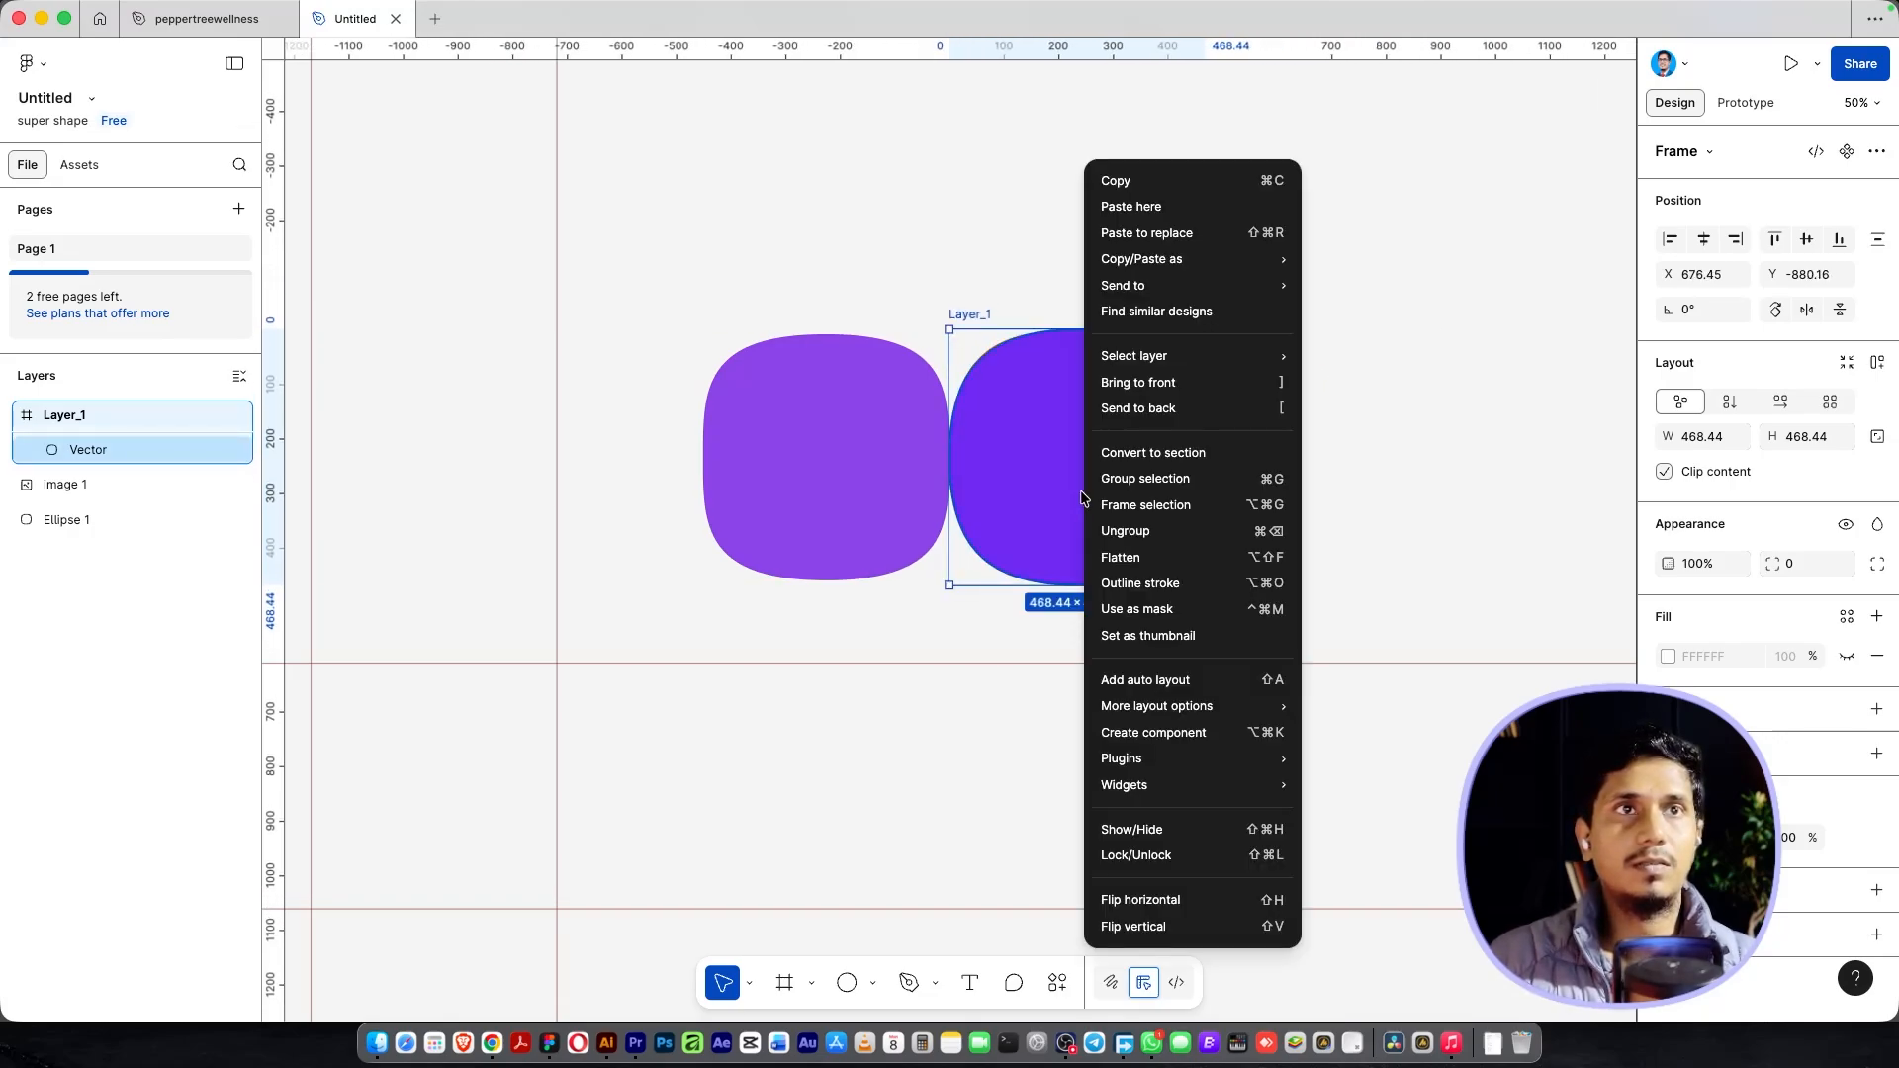
left_click(1125, 411)
scroll(1125, 410, "up", 5)
left_click_drag(1061, 201, 1129, 537)
left_click(1714, 244)
left_click(1806, 240)
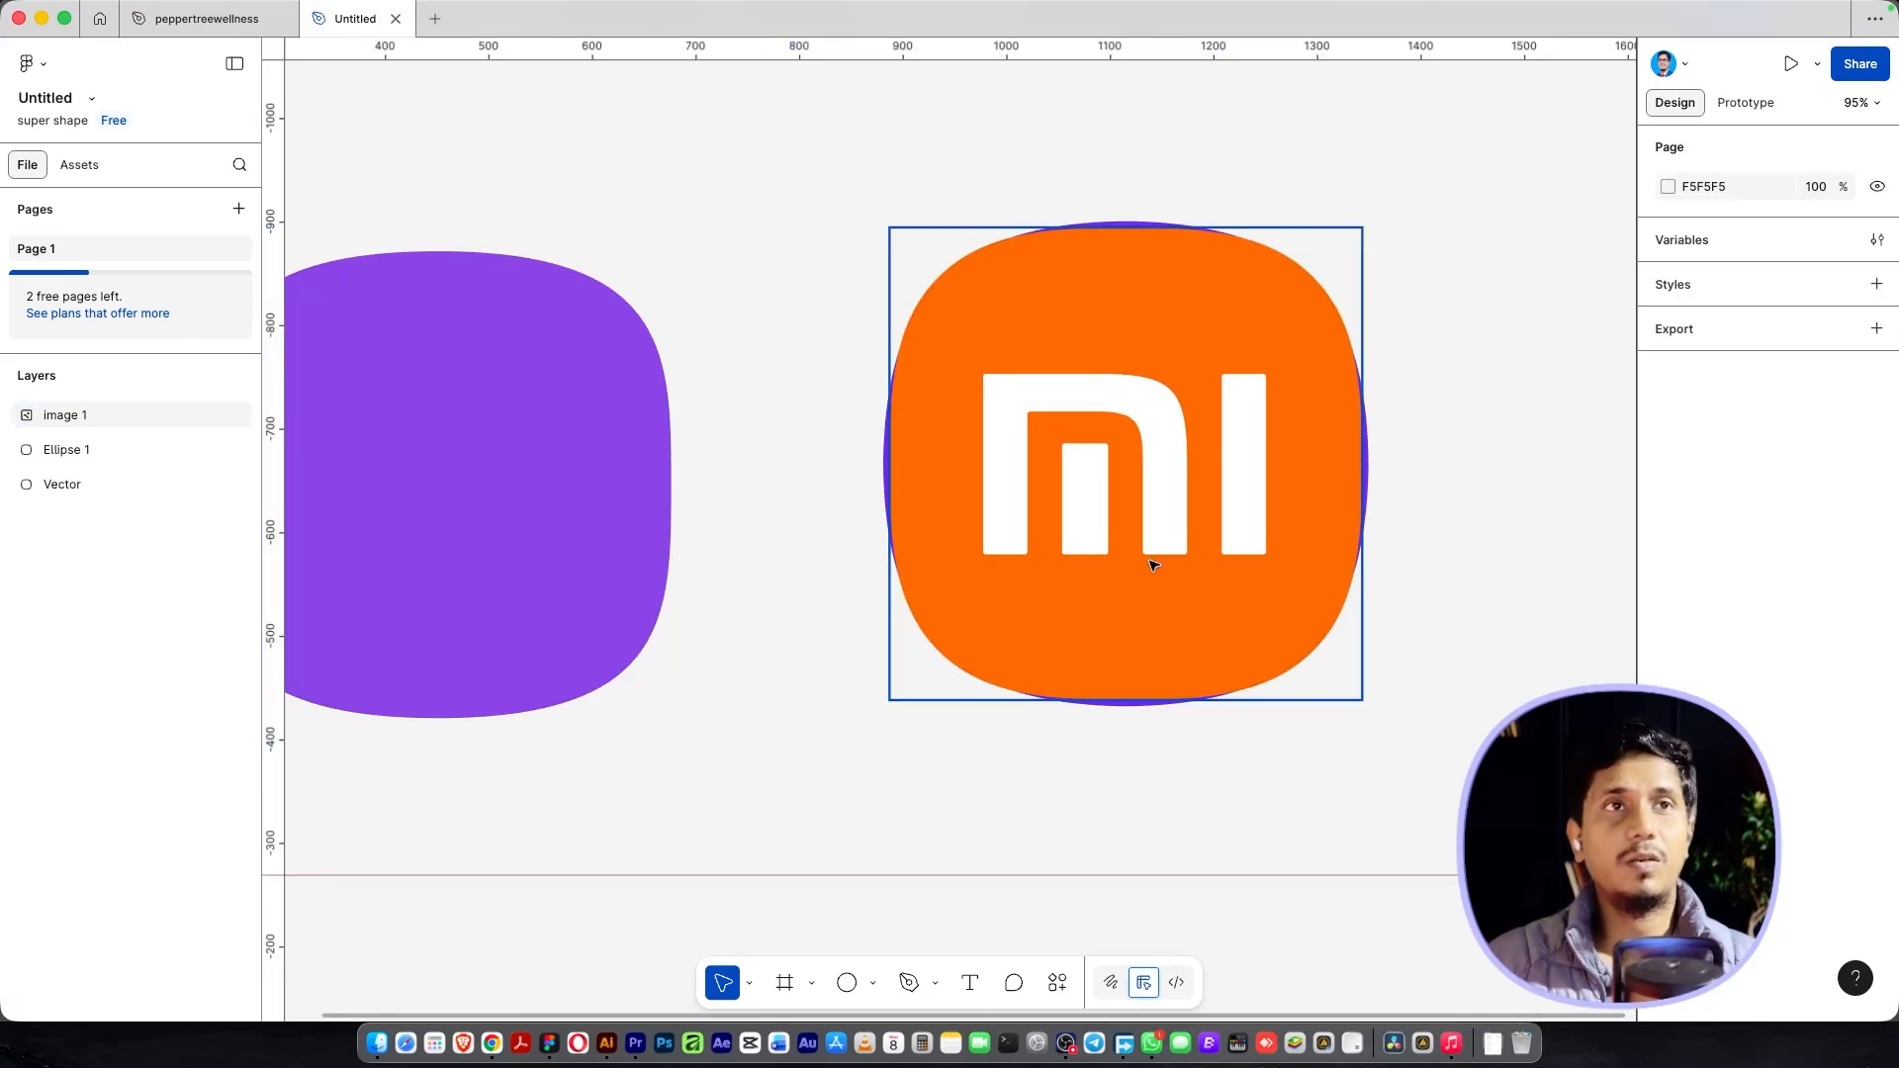
Step: Move the logo image off to the right and place the pasted vector between it and the earlier purple shape
left_click_drag(1153, 565, 1537, 543)
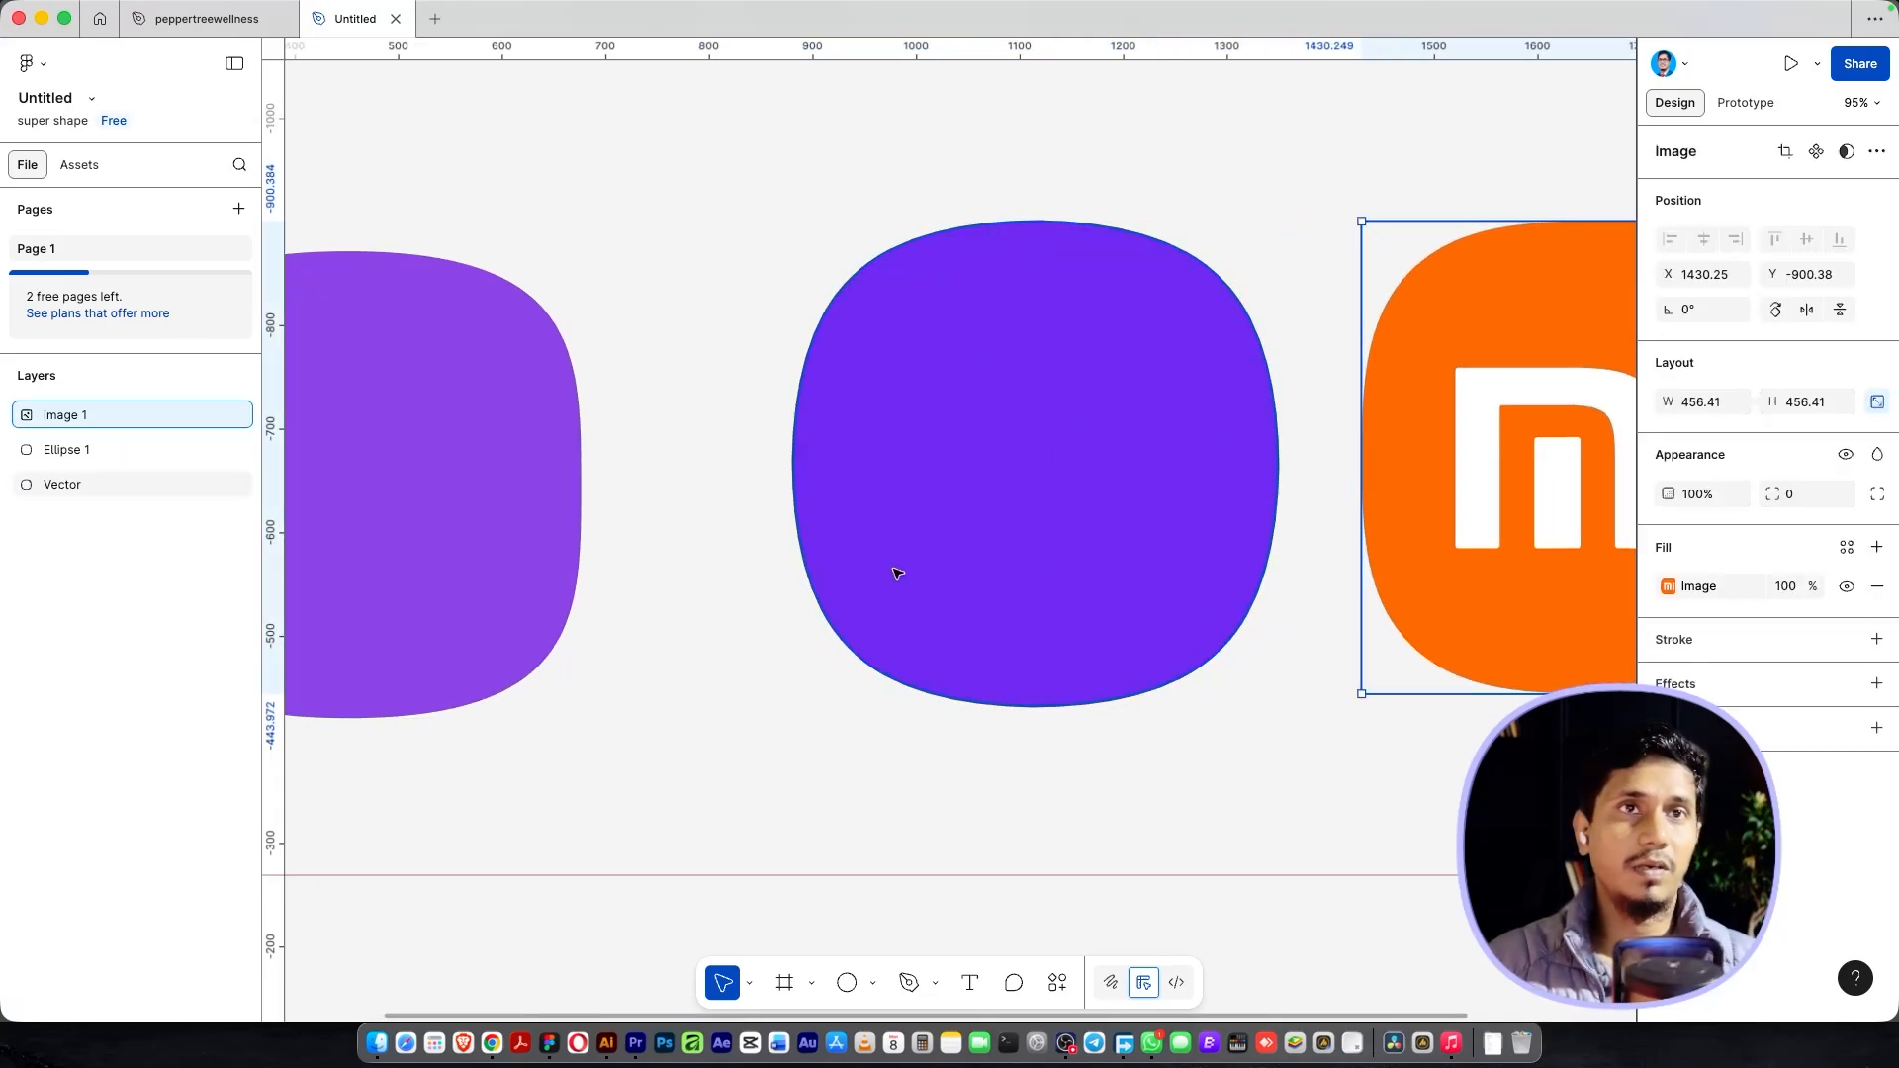
scroll(950, 581, "right", 3)
scroll(949, 581, "down", 1)
mouse_move(995, 452)
left_mouse_down()
mouse_move(1123, 437)
mouse_move(1026, 462)
mouse_move(1062, 496)
mouse_move(994, 488)
left_mouse_up()
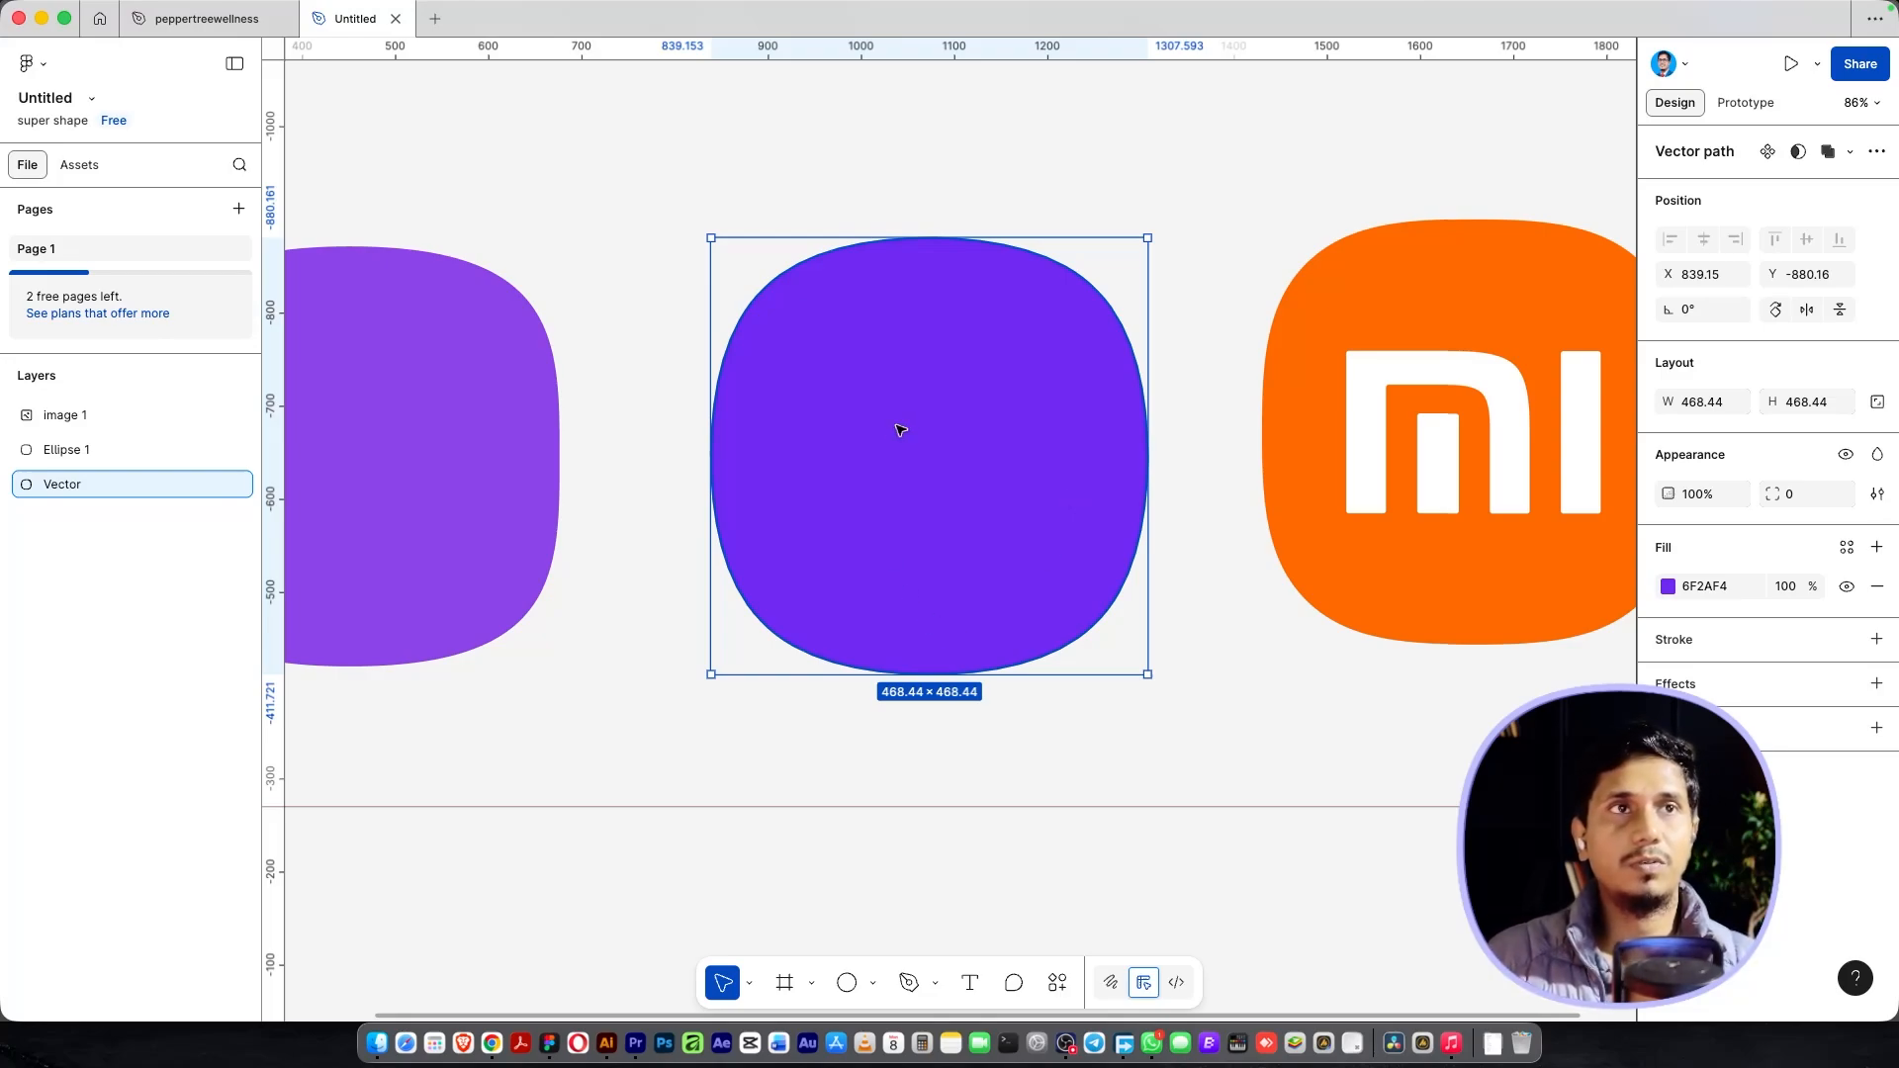
Step: Switch back to the super circle document in Adobe Illustrator
left_click(610, 1042)
mouse_move(556, 5)
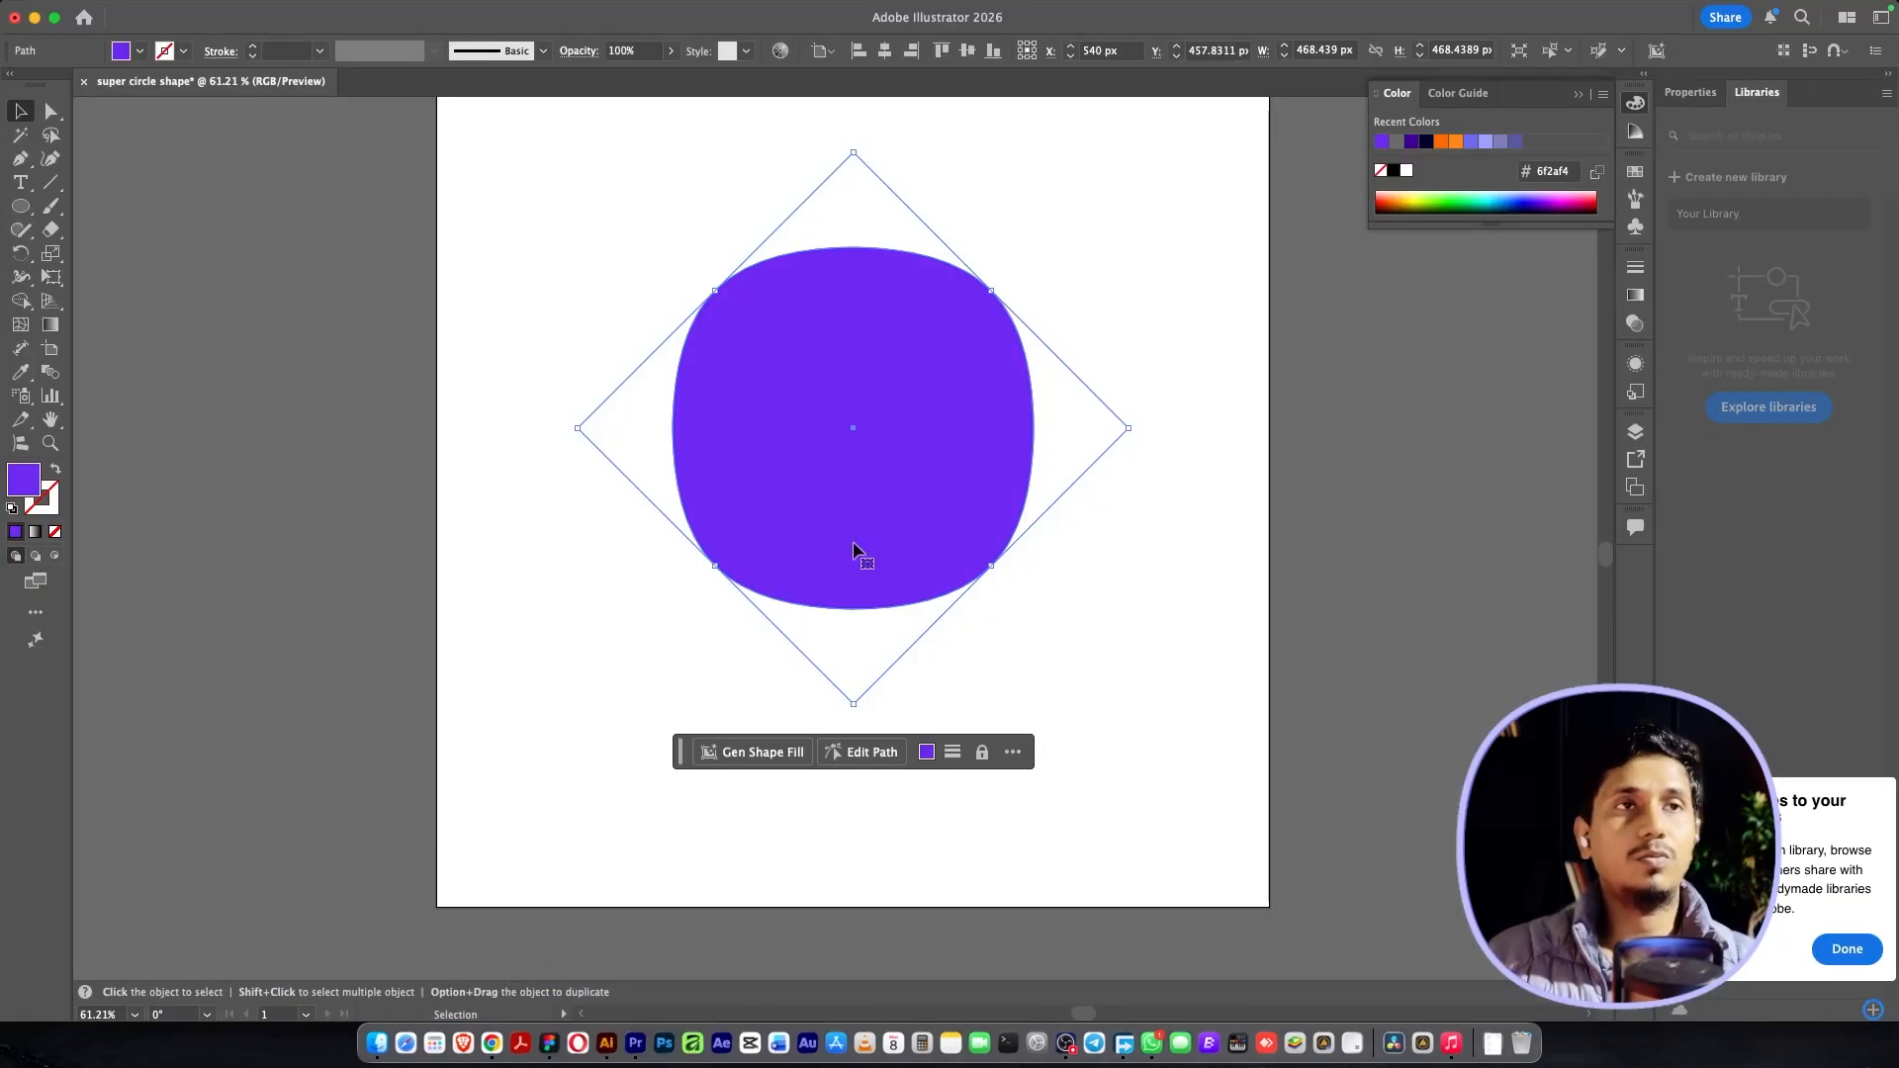